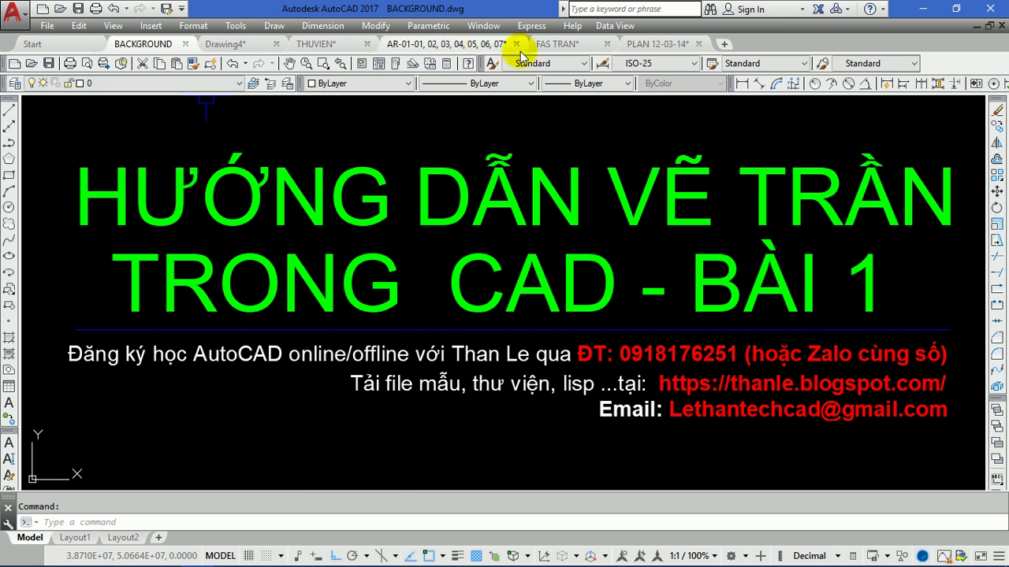
# Switch to the FAS TRAN ceiling drawing in place of BACKGROUND
pyautogui.click(565, 45)
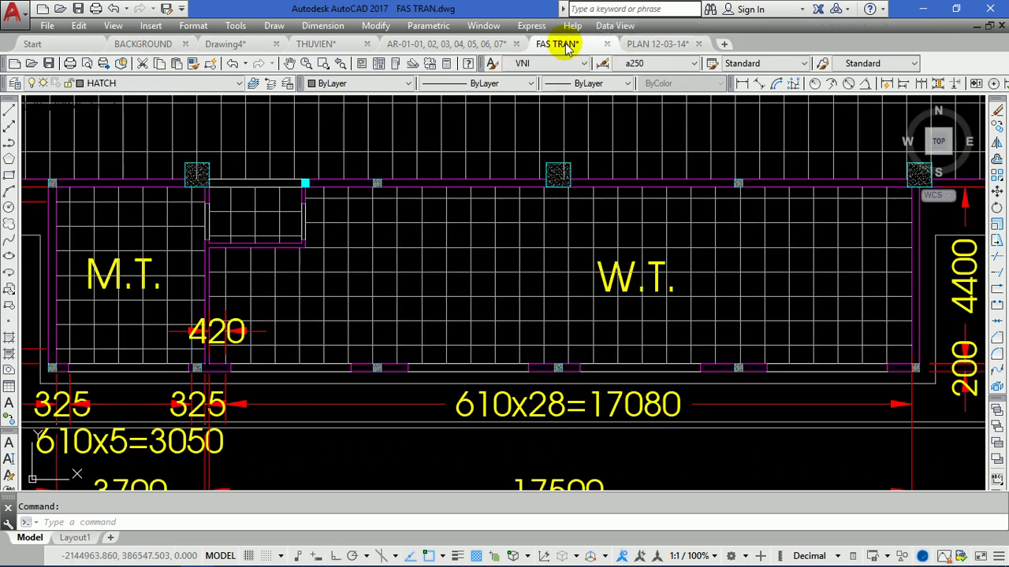
pyautogui.scroll(-3, 510, 269)
pyautogui.scroll(-2, 581, 282)
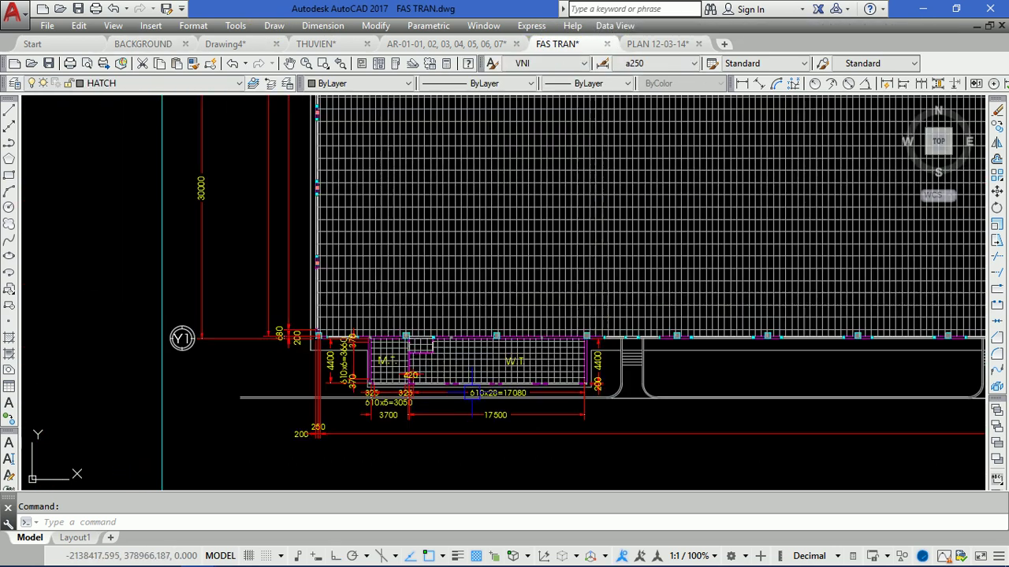
pyautogui.scroll(2, 622, 315)
pyautogui.scroll(-3, 664, 346)
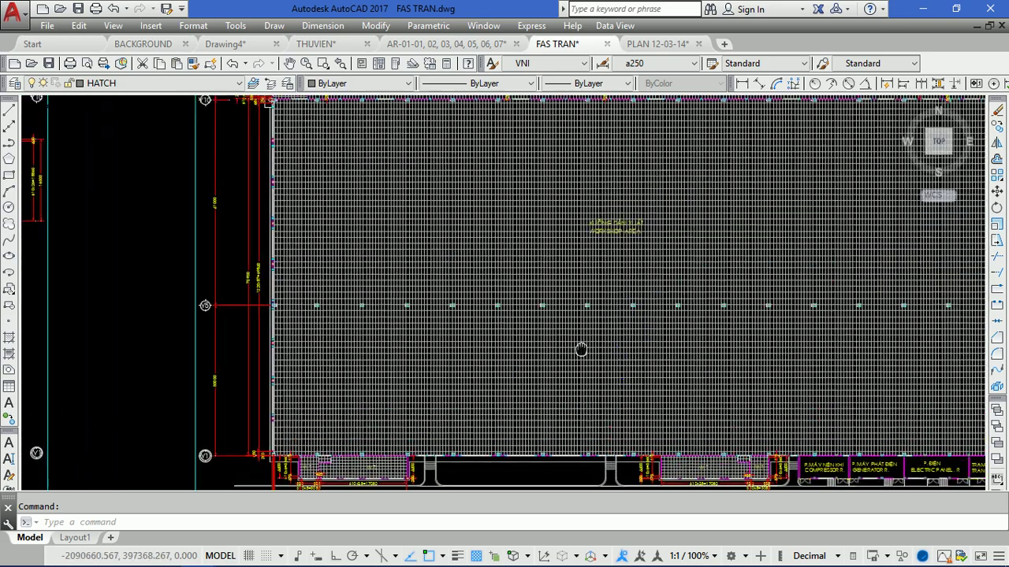
pyautogui.scroll(2, 479, 315)
pyautogui.scroll(-2, 587, 327)
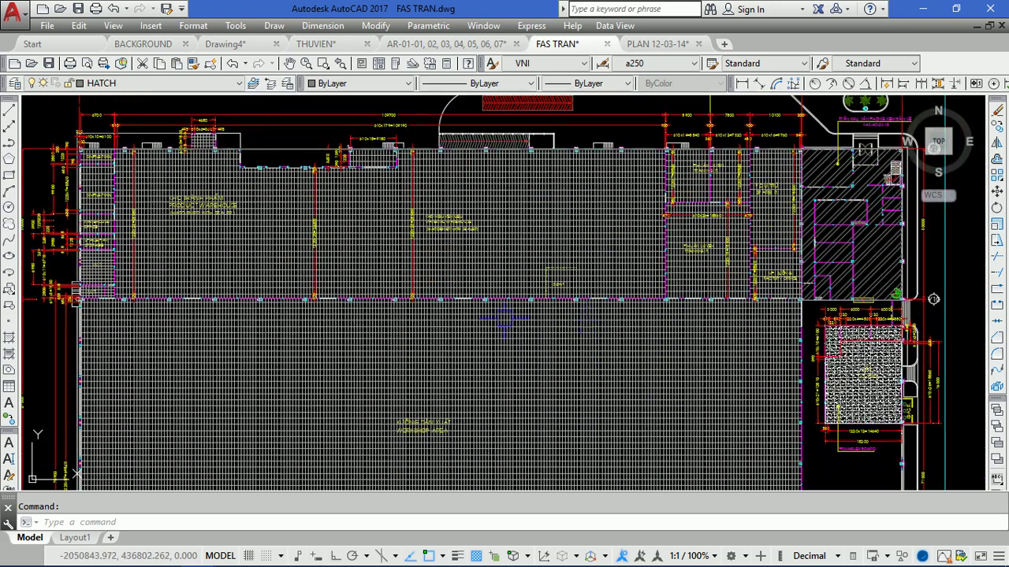
# Zoom and pan to the M.T. room at the bottom of the ceiling plan
pyautogui.moveTo(276, 355); pyautogui.dragTo(408, 180, button='middle')
pyautogui.moveTo(353, 365); pyautogui.dragTo(423, 191, button='middle')
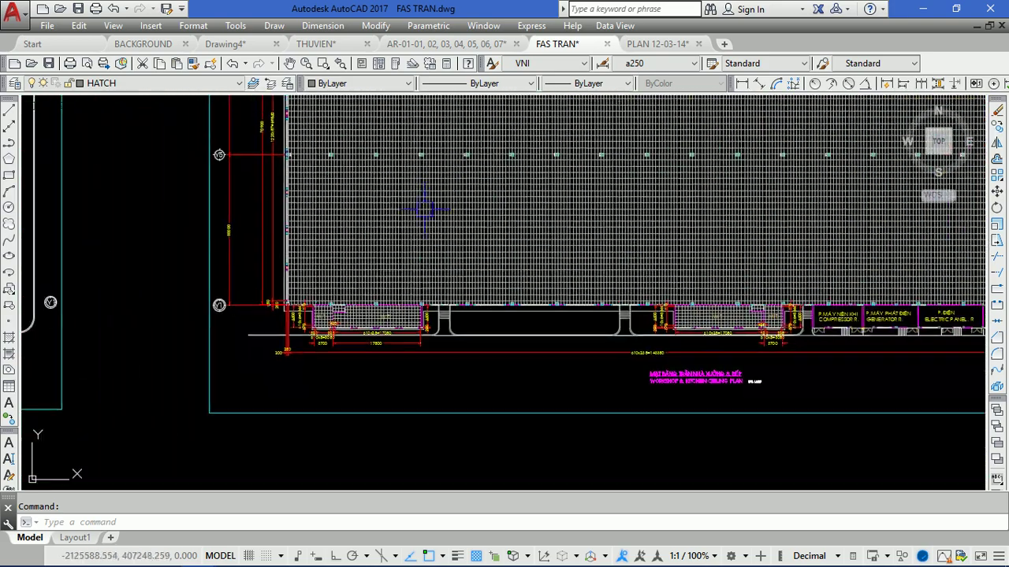
pyautogui.scroll(2, 315, 296)
pyautogui.scroll(2, 314, 295)
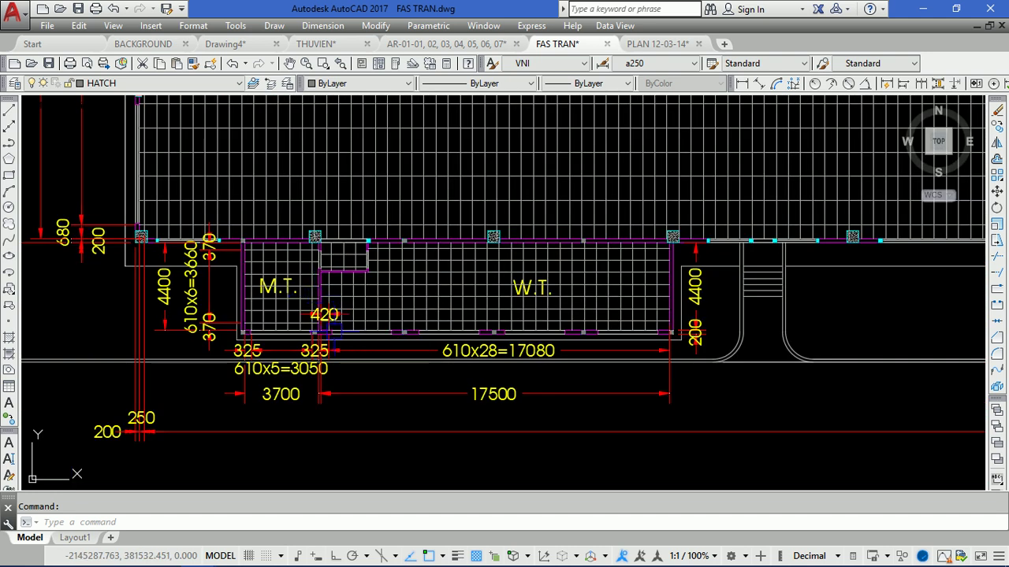
pyautogui.scroll(2, 314, 296)
pyautogui.scroll(2, 453, 196)
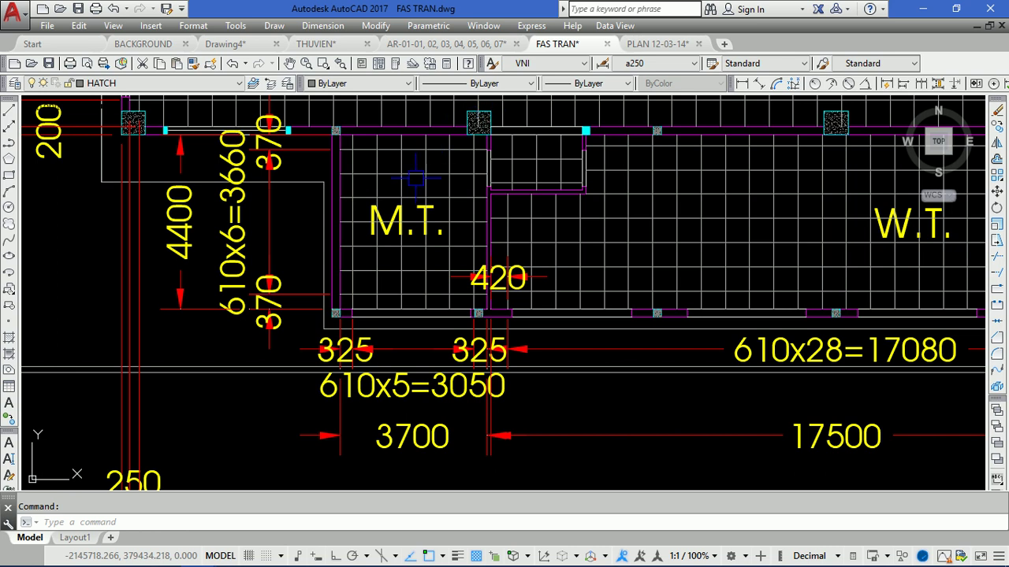
pyautogui.scroll(2, 416, 179)
pyautogui.moveTo(489, 184); pyautogui.dragTo(465, 214, button='middle')
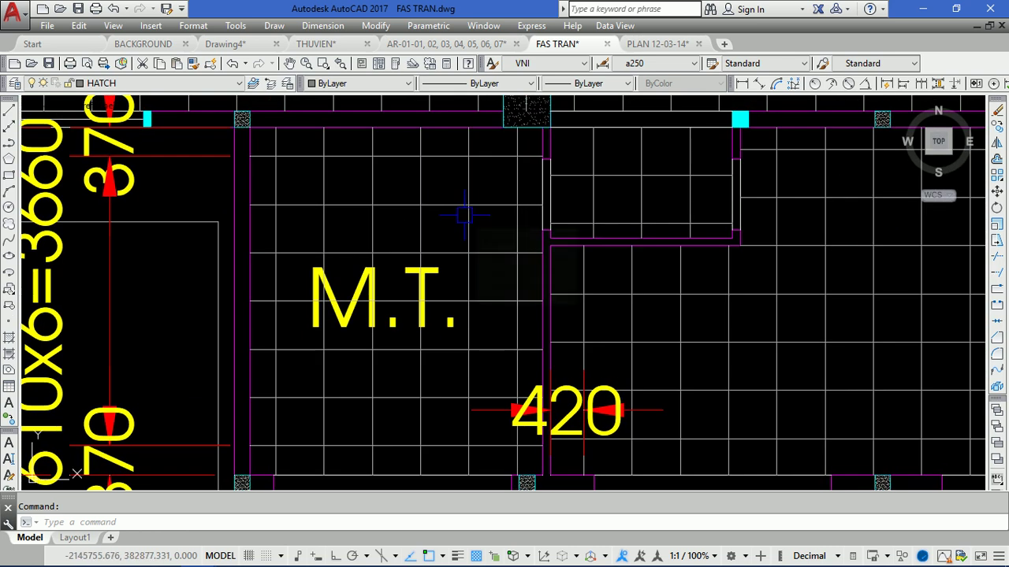
pyautogui.scroll(-3, 425, 197)
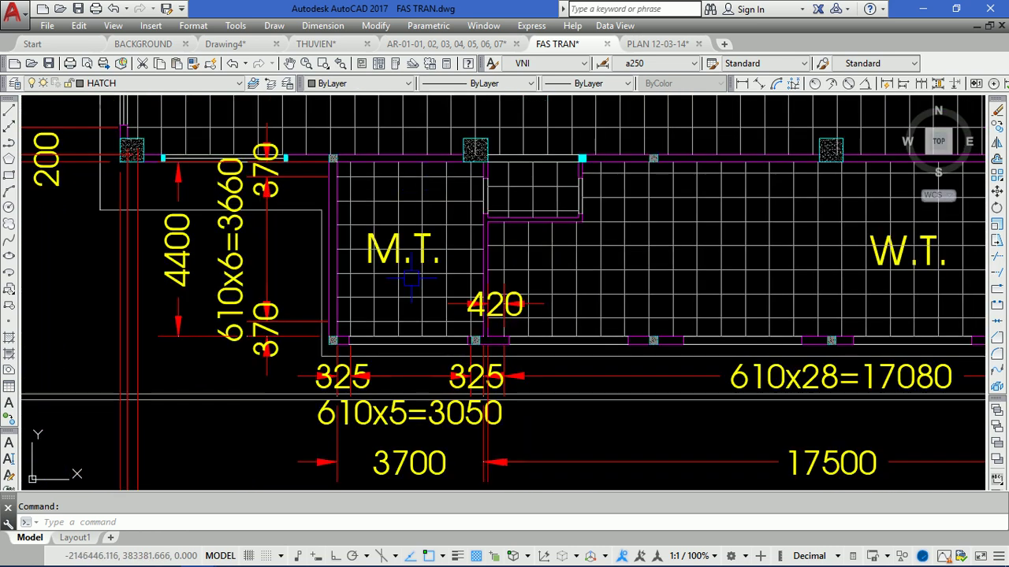
pyautogui.scroll(3, 404, 270)
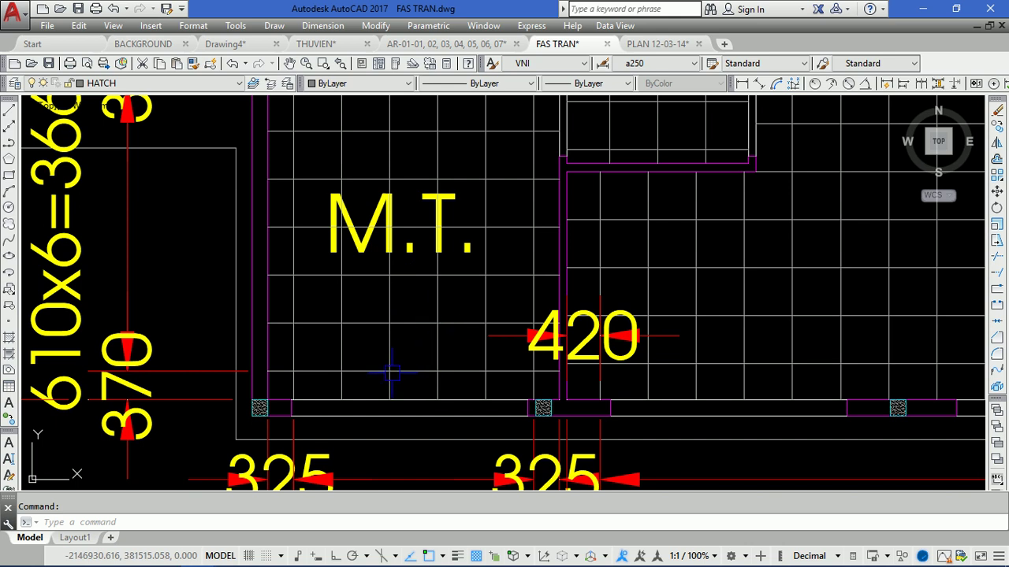
pyautogui.scroll(-1, 409, 324)
pyautogui.moveTo(412, 326)
pyautogui.mouseDown(button='middle')
pyautogui.moveTo(410, 342)
pyautogui.moveTo(400, 258)
pyautogui.mouseUp(button='middle')
pyautogui.moveTo(375, 327); pyautogui.dragTo(368, 397, button='middle')
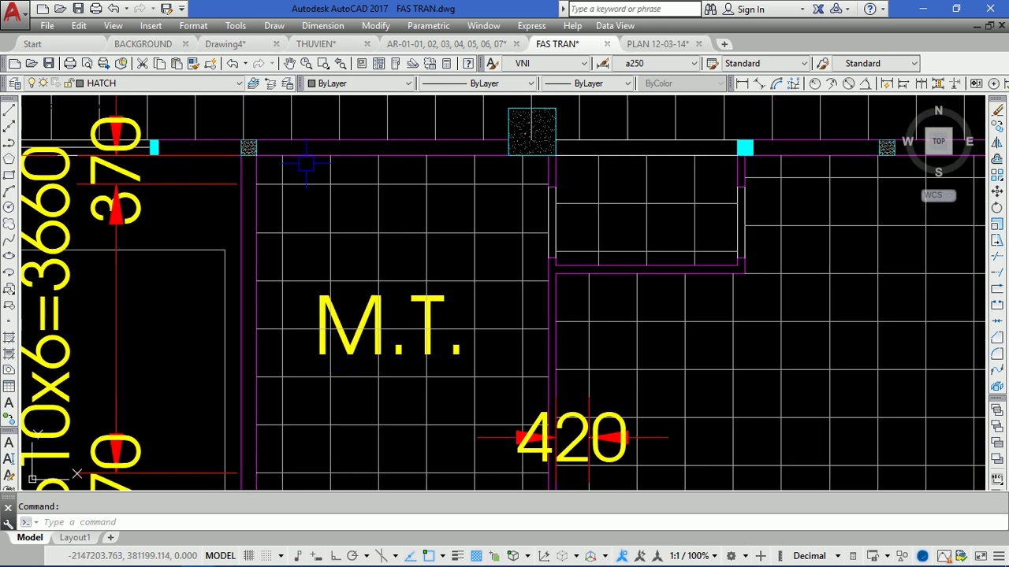
pyautogui.scroll(-1, 315, 155)
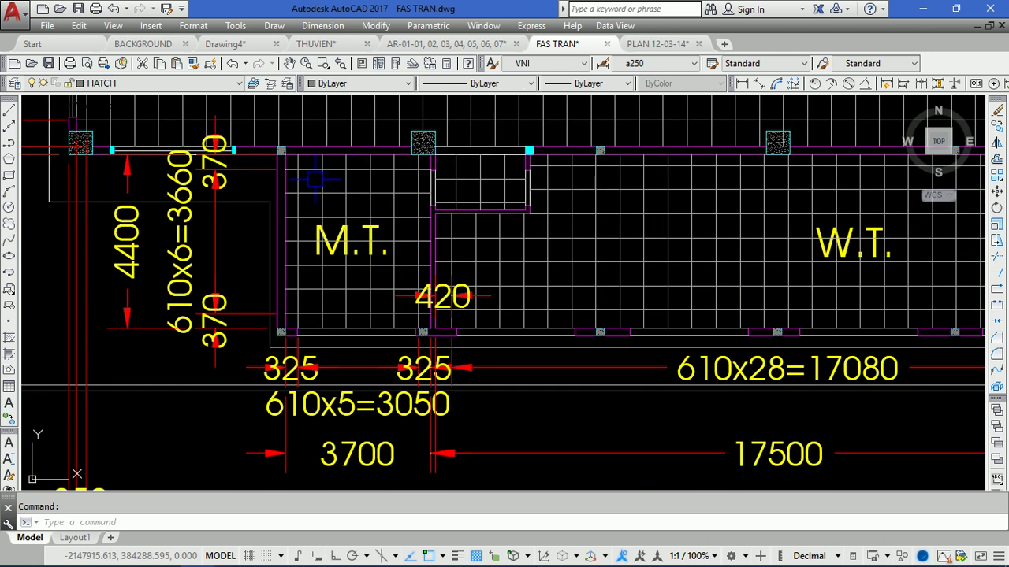
pyautogui.scroll(3, 314, 179)
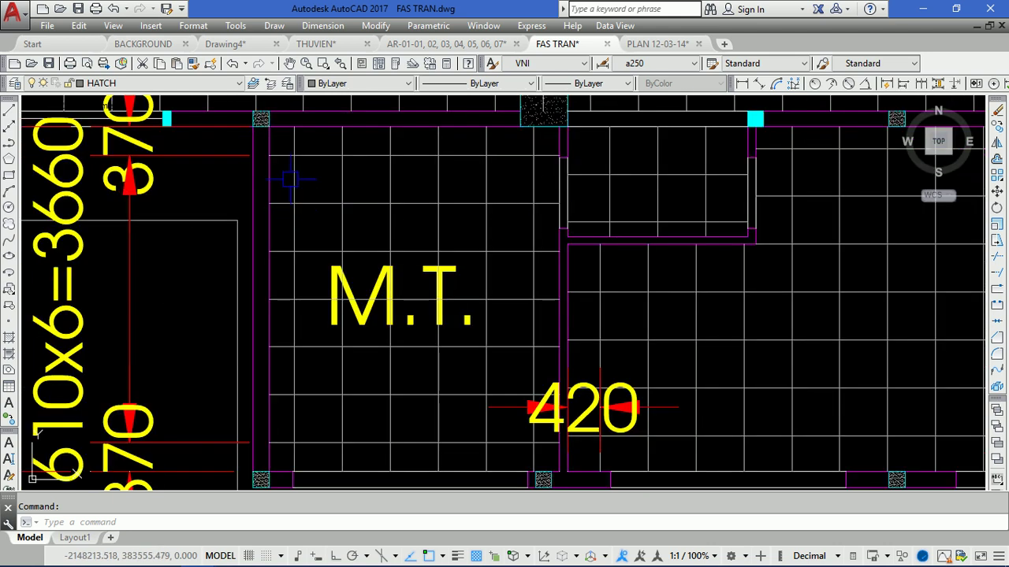
# Add two horizontal 325 linear dimensions inside the M.T. room
pyautogui.write('DLI')
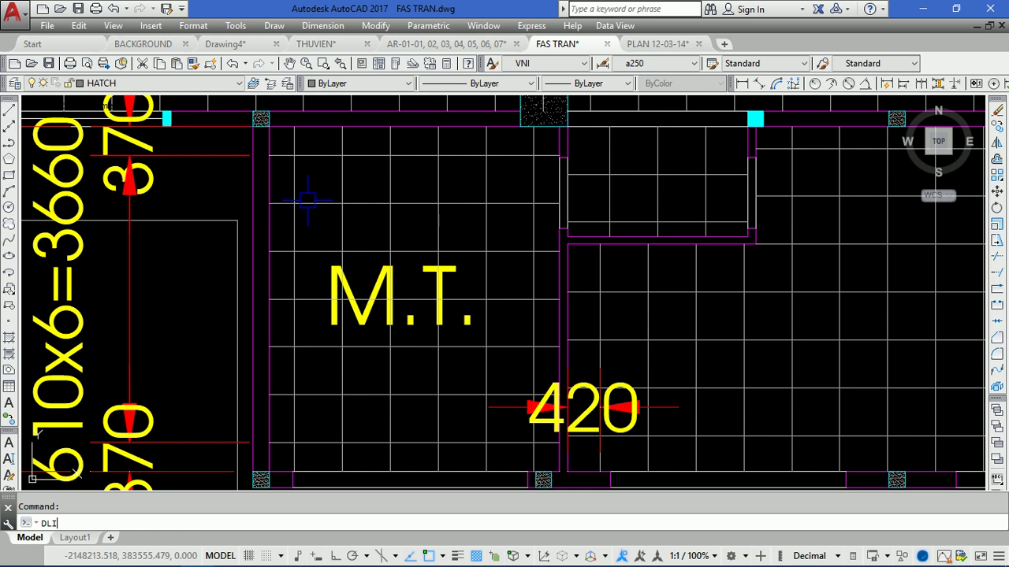
pyautogui.press('Return')
pyautogui.click(293, 187)
pyautogui.click(260, 187)
pyautogui.click(282, 187)
pyautogui.press('Return')
pyautogui.click(493, 187)
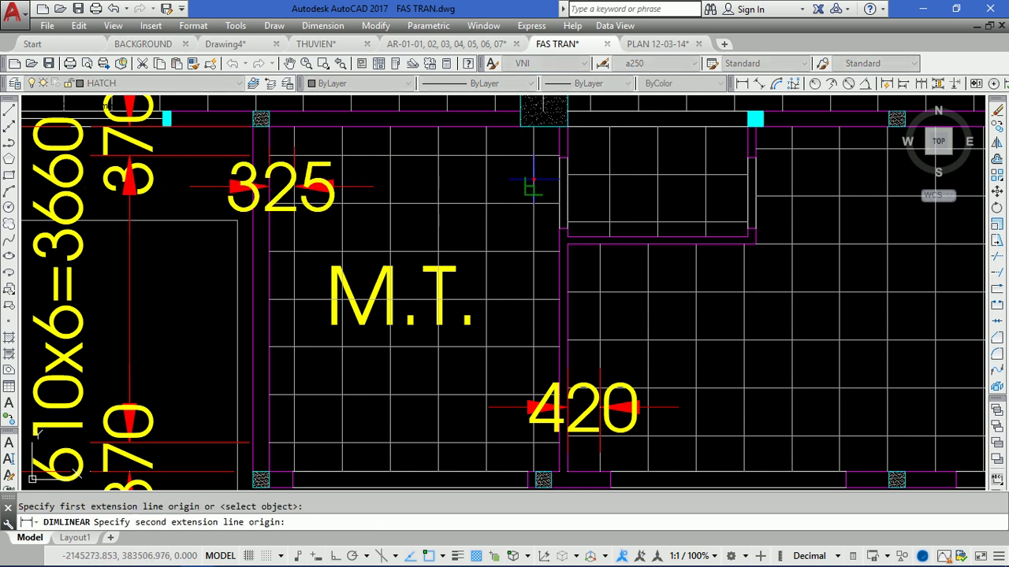
pyautogui.click(599, 187)
pyautogui.click(551, 188)
# Add vertical 370 dimensions at the top and bottom walls of the M.T. room
pyautogui.moveTo(416, 169); pyautogui.dragTo(413, 205, button='middle')
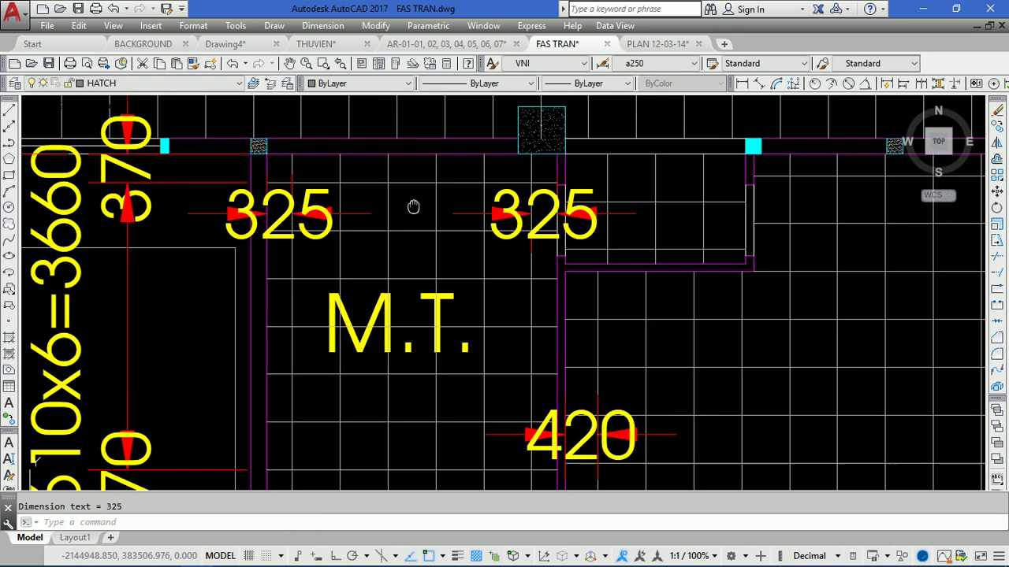
pyautogui.press('Return')
pyautogui.click(407, 144)
pyautogui.click(407, 225)
pyautogui.click(405, 166)
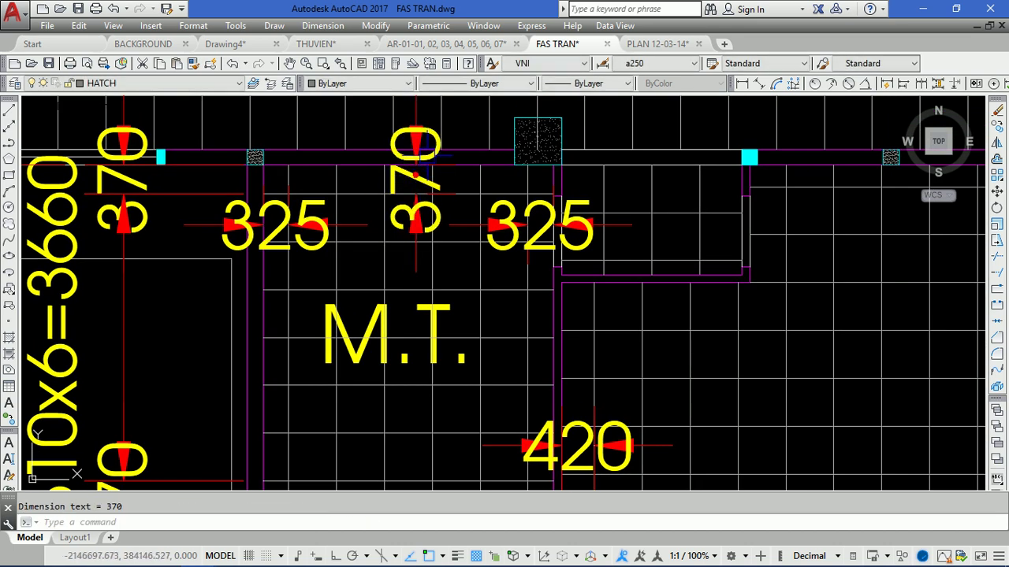
pyautogui.scroll(-3, 416, 303)
pyautogui.press('Return')
pyautogui.scroll(3, 394, 322)
pyautogui.click(423, 302)
pyautogui.click(423, 333)
pyautogui.click(415, 329)
# Delete the 325, 370 and 420 dimensions inside the M.T. room
pyautogui.scroll(-3, 420, 343)
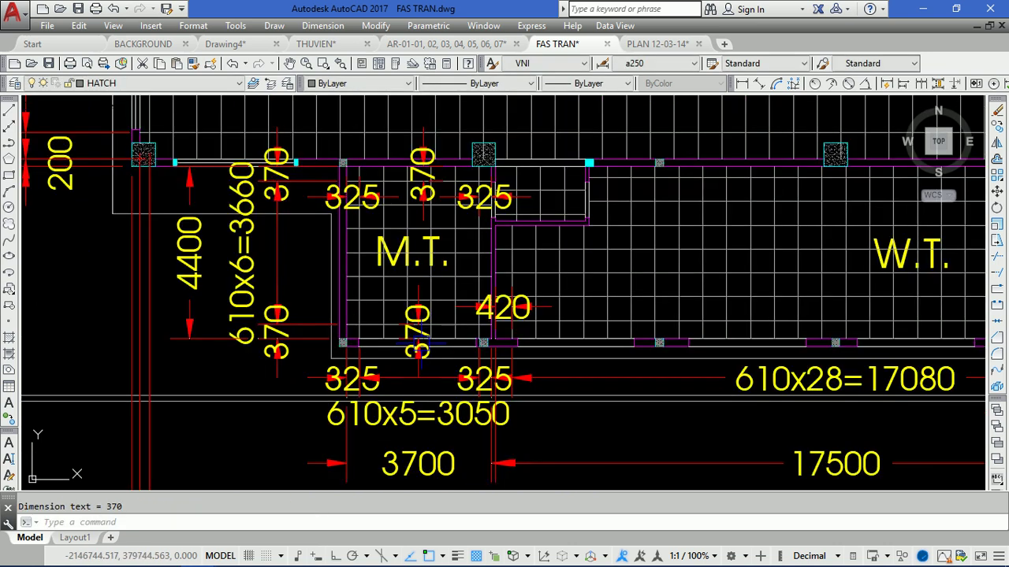
pyautogui.scroll(3, 365, 168)
pyautogui.click(347, 229)
pyautogui.click(599, 189)
pyautogui.scroll(-1, 599, 189)
pyautogui.scroll(3, 627, 198)
pyautogui.click(623, 205)
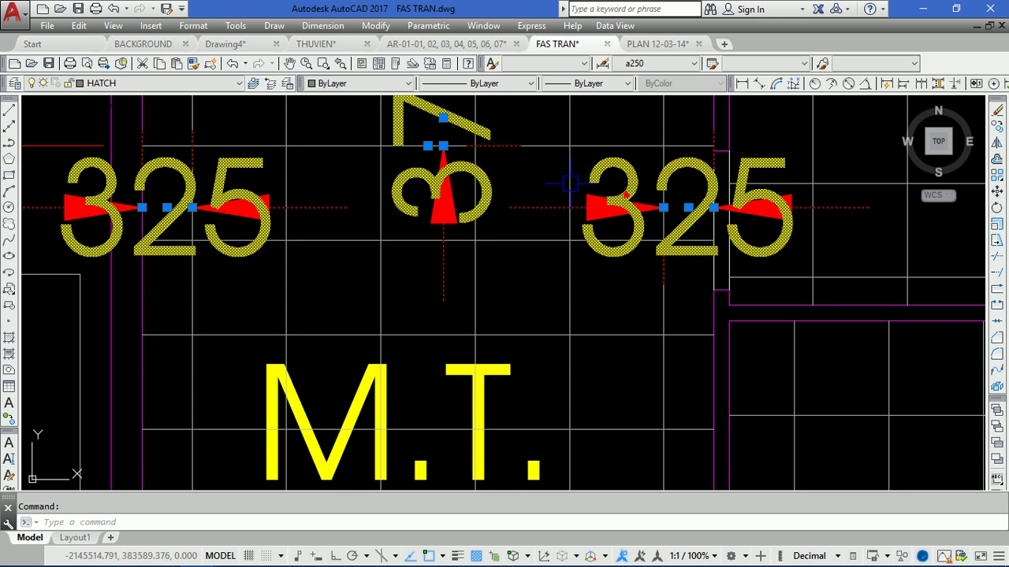
pyautogui.scroll(-3, 544, 177)
pyautogui.click(508, 424)
pyautogui.moveTo(588, 395); pyautogui.dragTo(558, 316, button='middle')
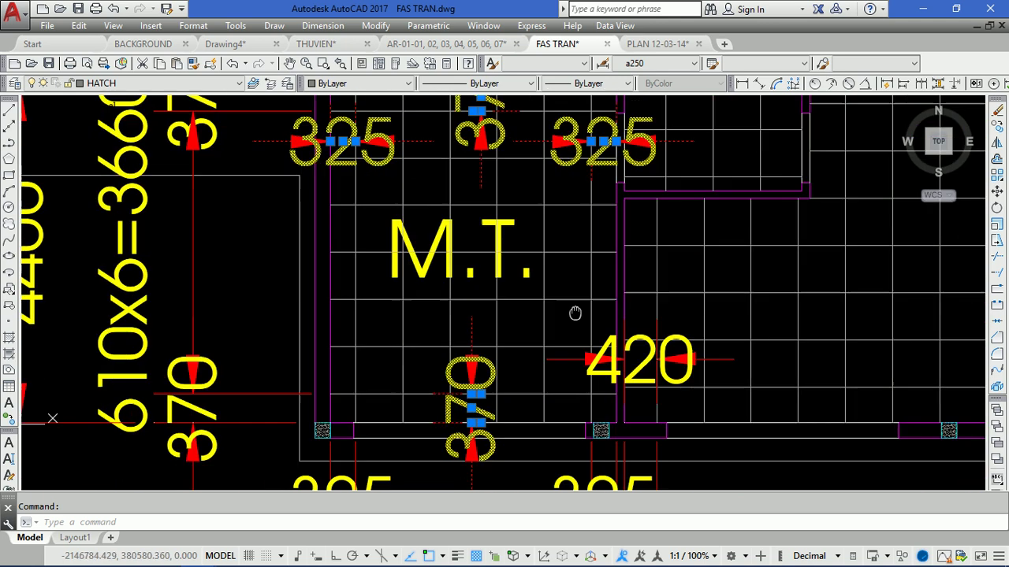
pyautogui.click(558, 340)
pyautogui.press('Delete')
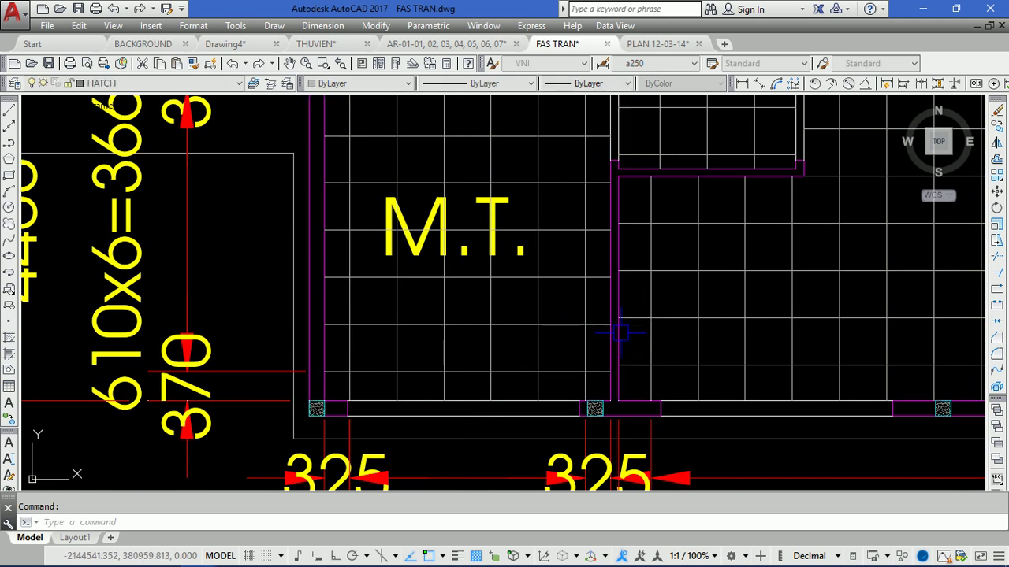
pyautogui.moveTo(513, 276); pyautogui.dragTo(373, 291, button='middle')
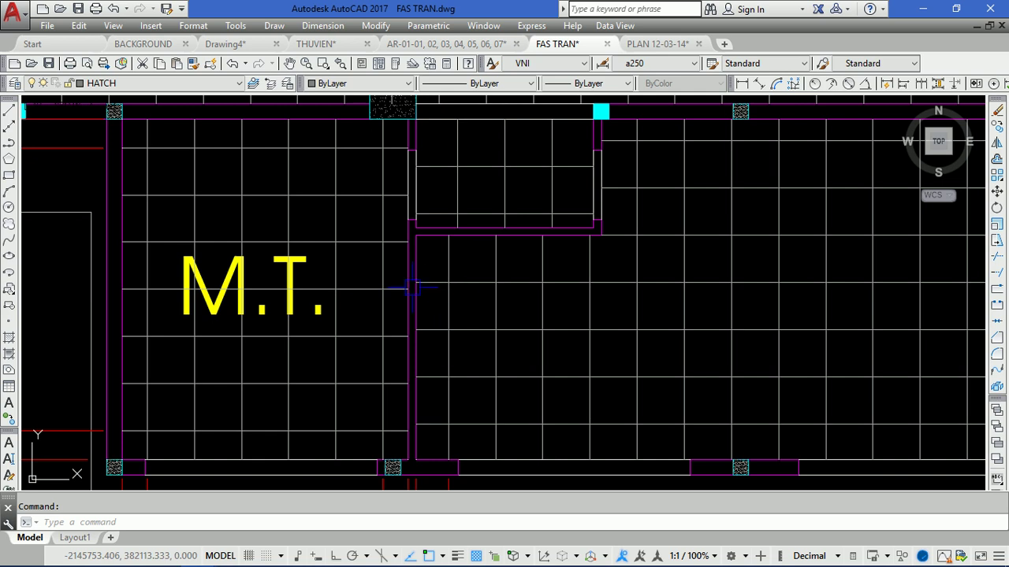
pyautogui.scroll(-2, 411, 288)
pyautogui.scroll(-2, 476, 290)
pyautogui.scroll(-2, 477, 331)
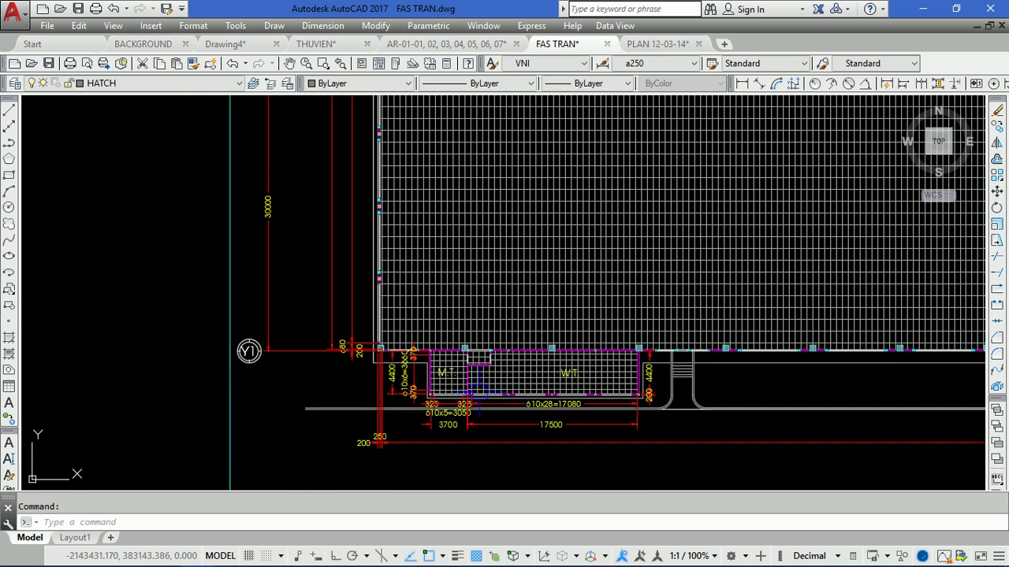
pyautogui.scroll(-1, 484, 213)
pyautogui.moveTo(484, 213); pyautogui.dragTo(484, 342, button='middle')
pyautogui.scroll(1, 454, 193)
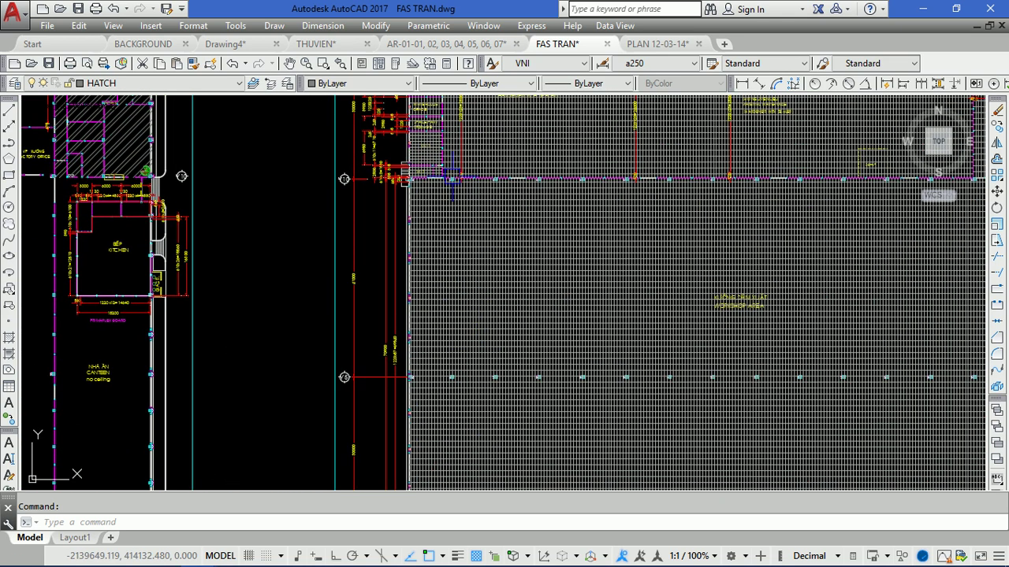
pyautogui.scroll(3, 453, 189)
pyautogui.scroll(2, 456, 185)
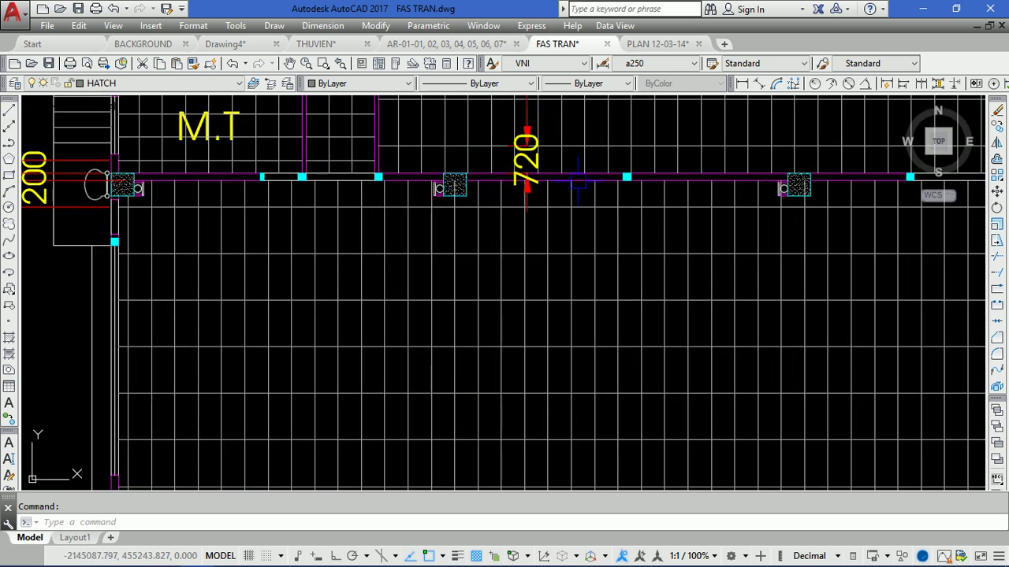
pyautogui.scroll(3, 578, 183)
pyautogui.write('DLI')
pyautogui.press('Return')
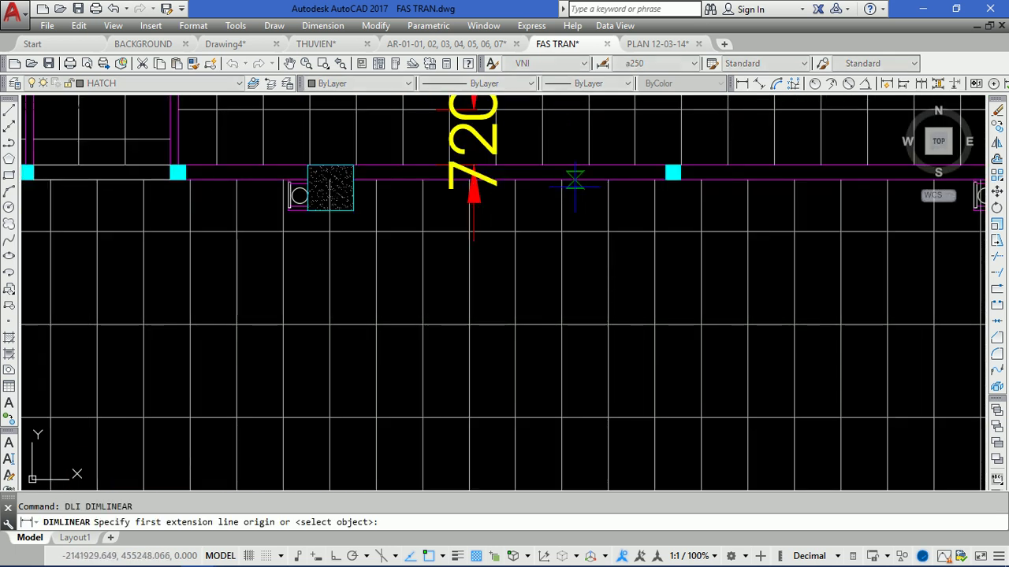
pyautogui.click(575, 175)
pyautogui.click(576, 260)
pyautogui.click(580, 229)
pyautogui.scroll(-3, 580, 229)
pyautogui.scroll(-2, 518, 360)
pyautogui.scroll(1, 484, 232)
pyautogui.scroll(9, 507, 197)
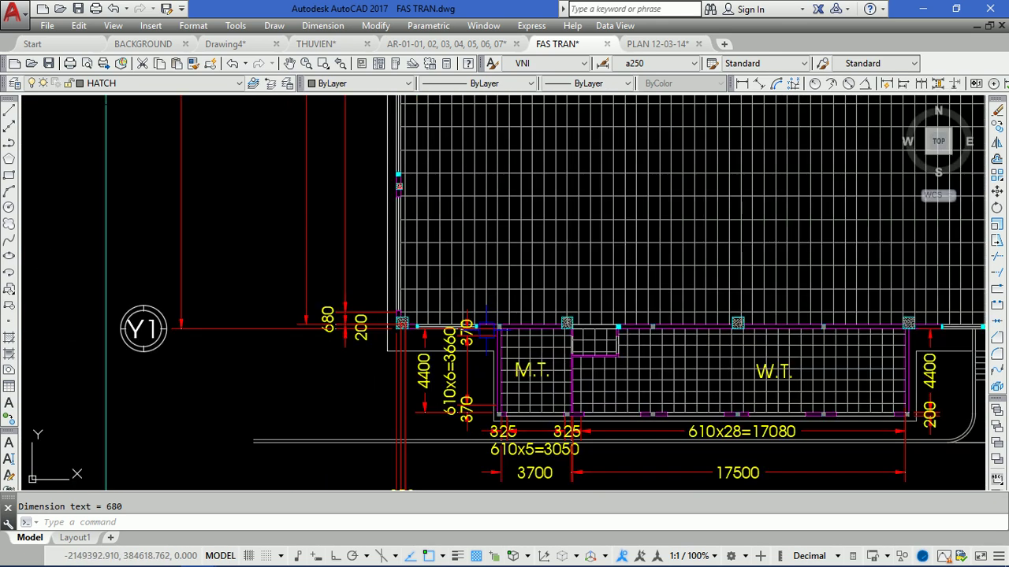
pyautogui.scroll(4, 479, 286)
pyautogui.press('Return')
pyautogui.click(493, 246)
pyautogui.click(499, 325)
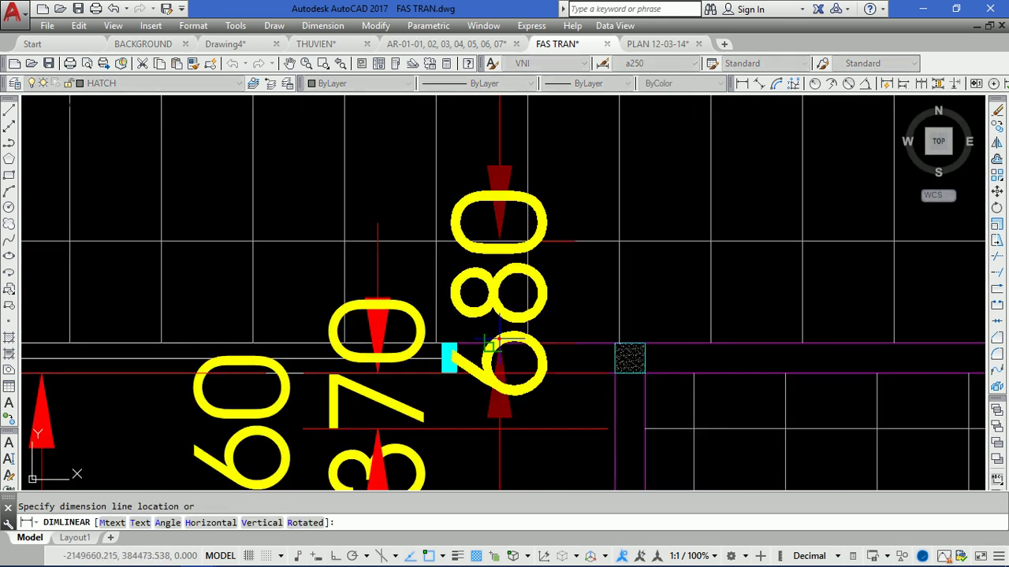
pyautogui.click(505, 315)
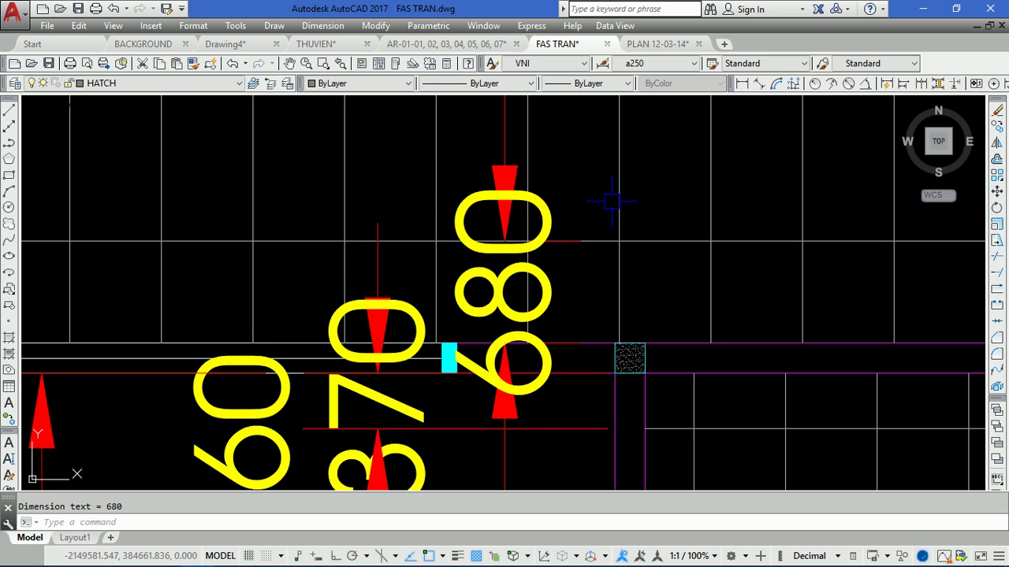
pyautogui.scroll(-5, 612, 201)
pyautogui.moveTo(563, 437)
pyautogui.mouseDown(button='middle')
pyautogui.moveTo(523, 421)
pyautogui.moveTo(483, 257)
pyautogui.mouseUp(button='middle')
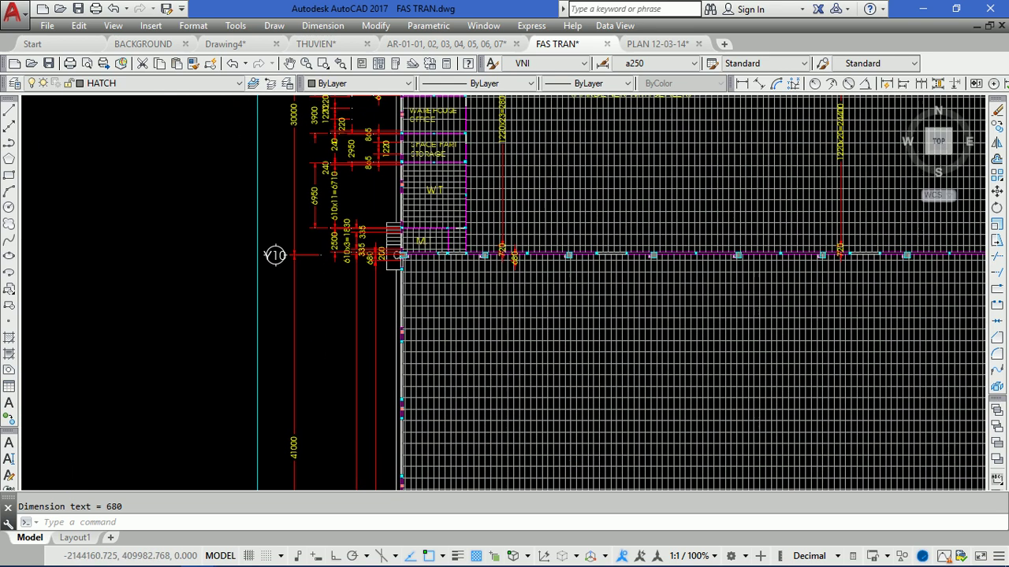
pyautogui.scroll(3, 430, 260)
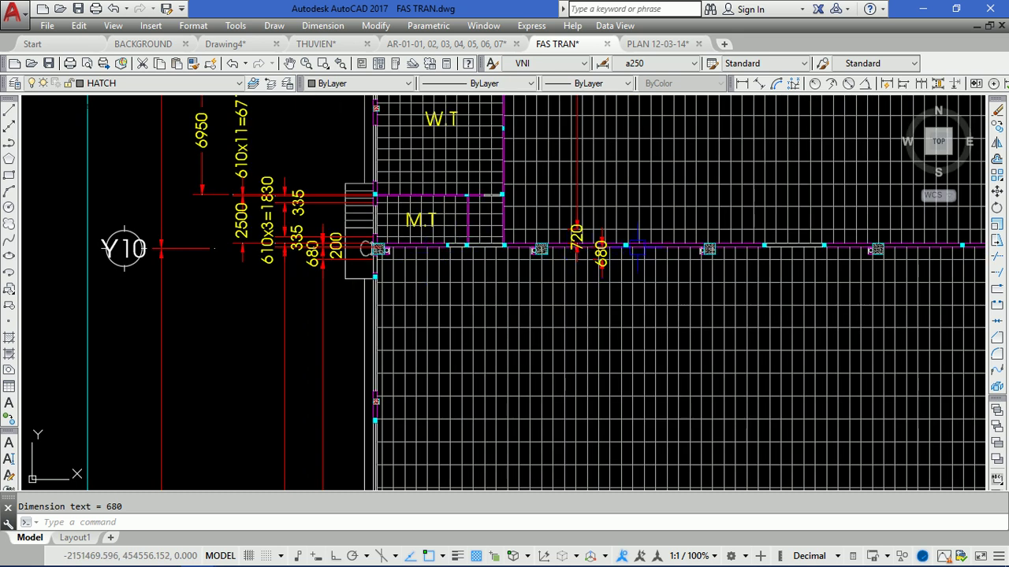
pyautogui.scroll(3, 653, 247)
pyautogui.scroll(3, 660, 248)
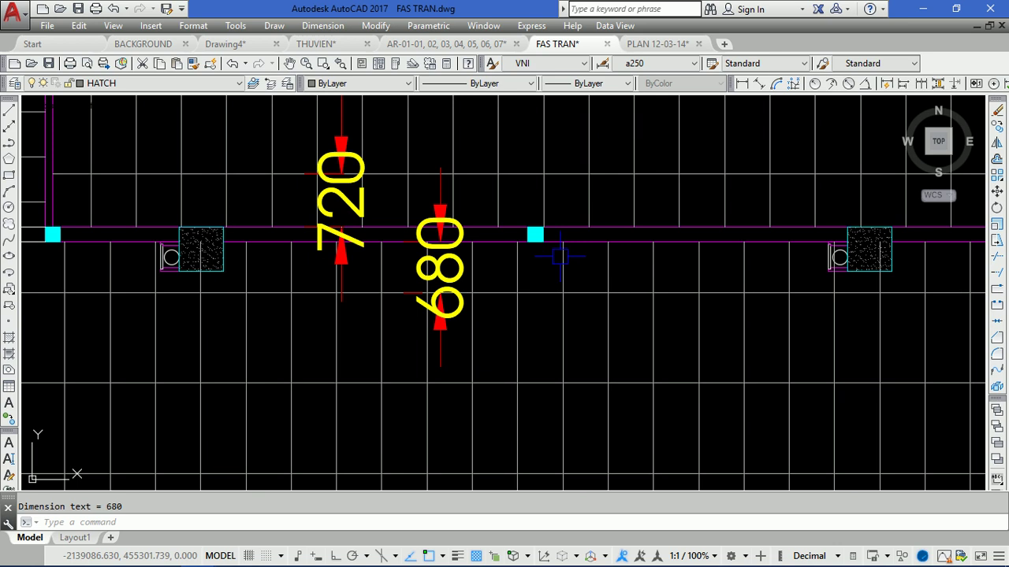
pyautogui.scroll(-5, 524, 192)
pyautogui.scroll(-5, 518, 333)
pyautogui.scroll(2, 518, 333)
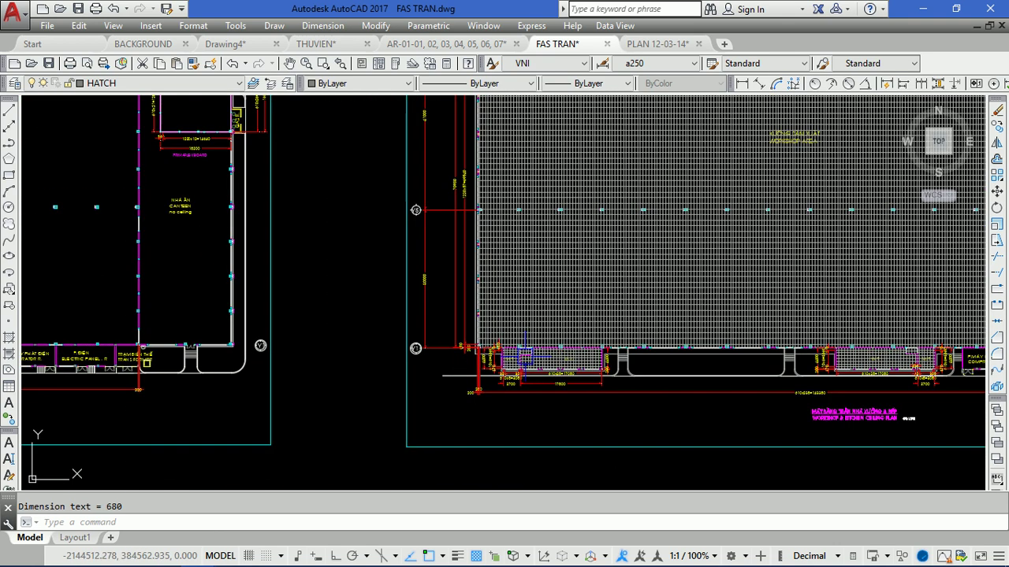
pyautogui.moveTo(572, 281); pyautogui.dragTo(519, 195, button='middle')
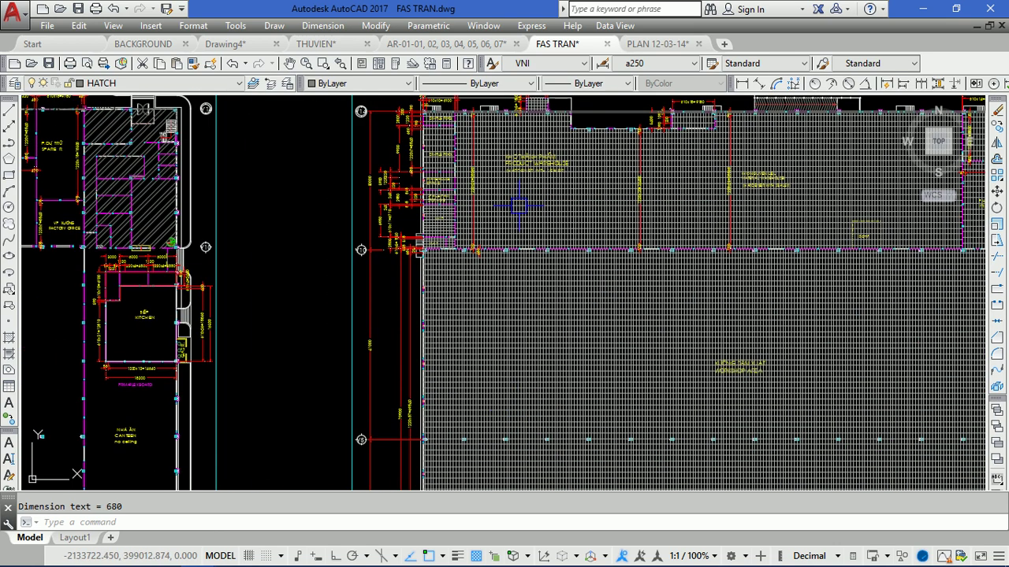
# Zoom into the M.T. room and open the Layer dropdown list
pyautogui.moveTo(484, 297); pyautogui.dragTo(471, 149, button='middle')
pyautogui.moveTo(459, 424); pyautogui.dragTo(417, 166, button='middle')
pyautogui.scroll(4, 418, 166)
pyautogui.scroll(3, 418, 163)
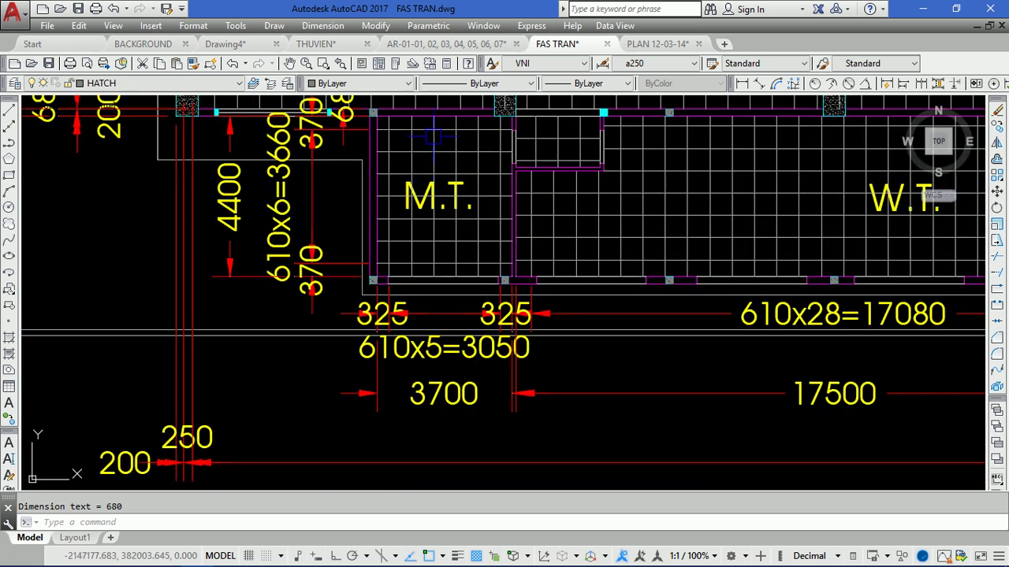
pyautogui.moveTo(444, 136); pyautogui.dragTo(659, 237, button='middle')
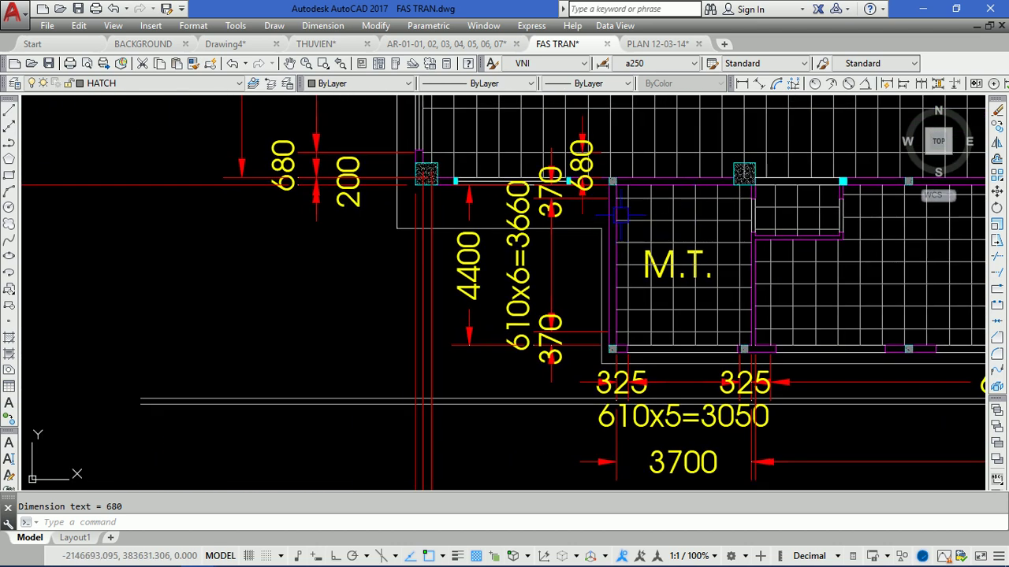
pyautogui.scroll(-3, 621, 212)
pyautogui.scroll(-1, 365, 272)
pyautogui.scroll(-3, 365, 273)
pyautogui.moveTo(282, 329)
pyautogui.mouseDown(button='middle')
pyautogui.moveTo(758, 315)
pyautogui.moveTo(167, 315)
pyautogui.mouseUp(button='middle')
pyautogui.moveTo(260, 293)
pyautogui.mouseDown(button='middle')
pyautogui.moveTo(567, 296)
pyautogui.moveTo(551, 311)
pyautogui.moveTo(495, 296)
pyautogui.mouseUp(button='middle')
pyautogui.scroll(2, 584, 297)
pyautogui.scroll(3, 584, 297)
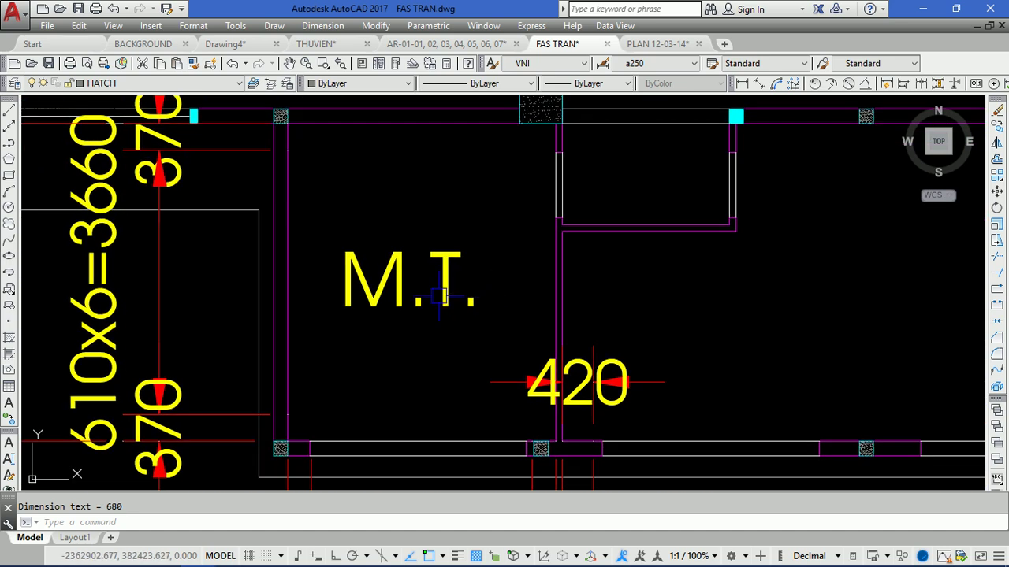
pyautogui.click(140, 84)
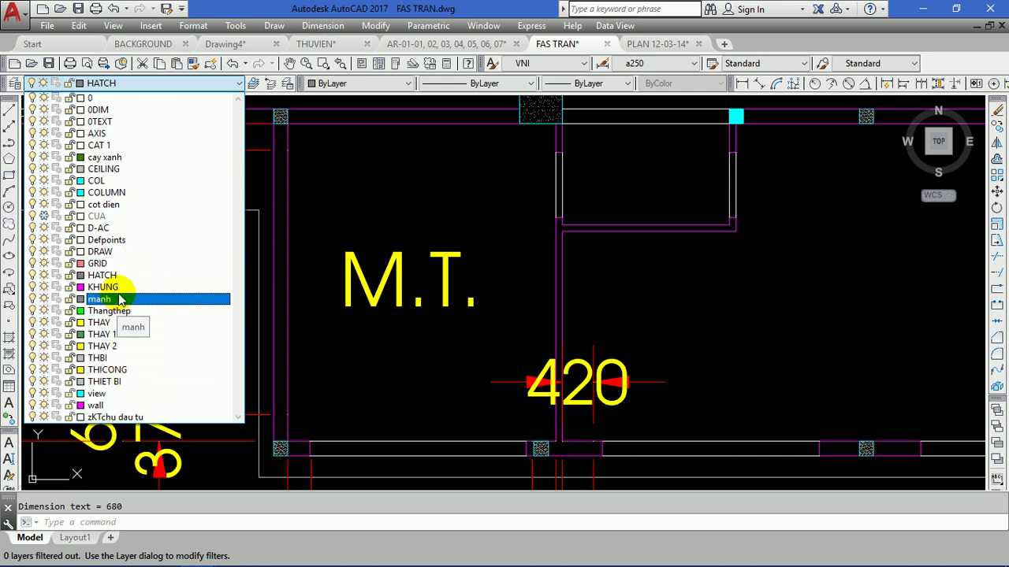
# Make CEILING the current layer with colour White
pyautogui.click(132, 174)
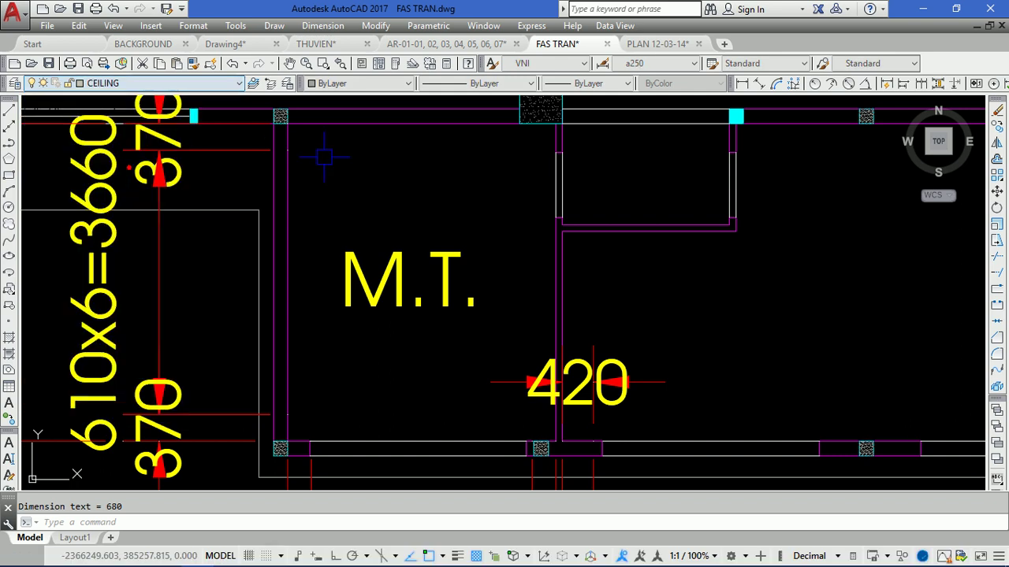
pyautogui.click(321, 85)
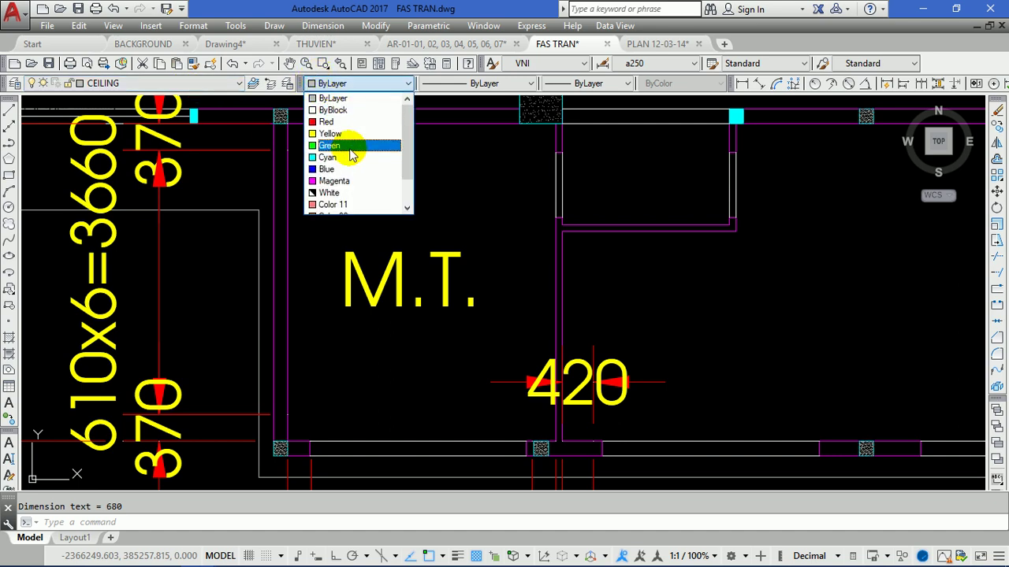
pyautogui.click(338, 195)
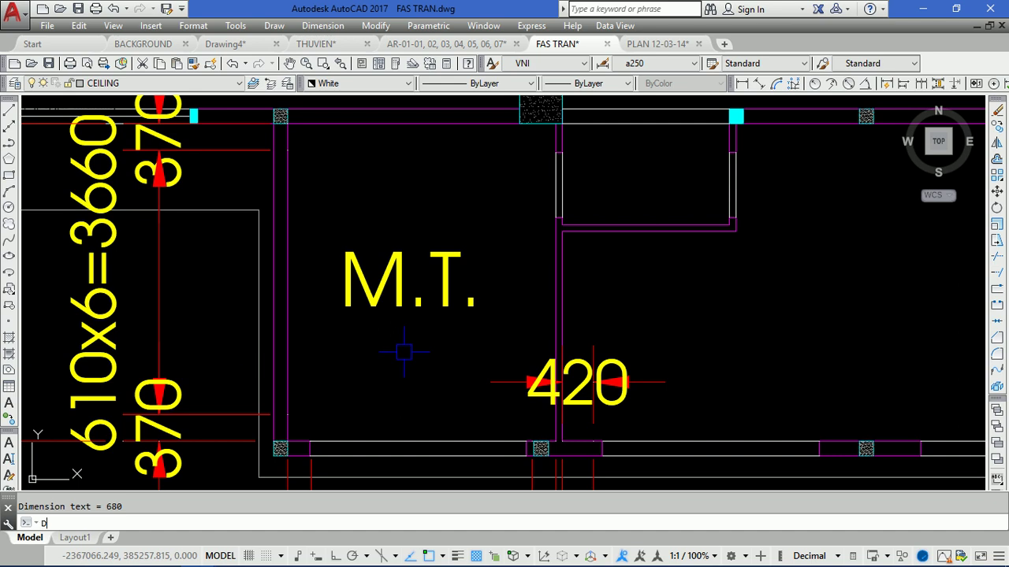
pyautogui.write('LI')
pyautogui.press('Return')
pyautogui.moveTo(286, 150); pyautogui.dragTo(284, 207, button='middle')
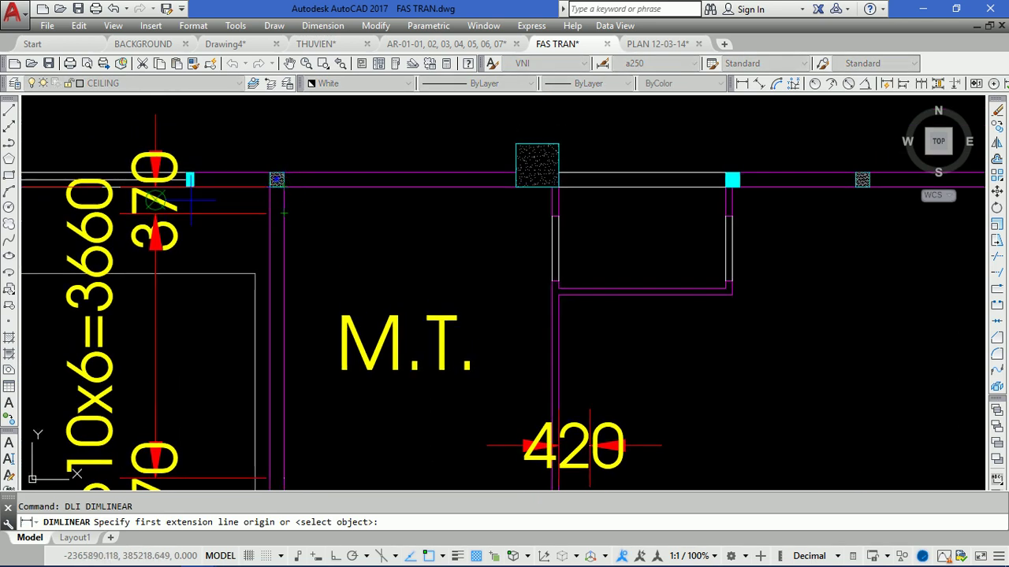
pyautogui.press('Escape')
# Erase the 3660 and 370 dimensions beside the M.T. room
pyautogui.click(201, 235)
pyautogui.click(157, 223)
pyautogui.scroll(-3, 268, 161)
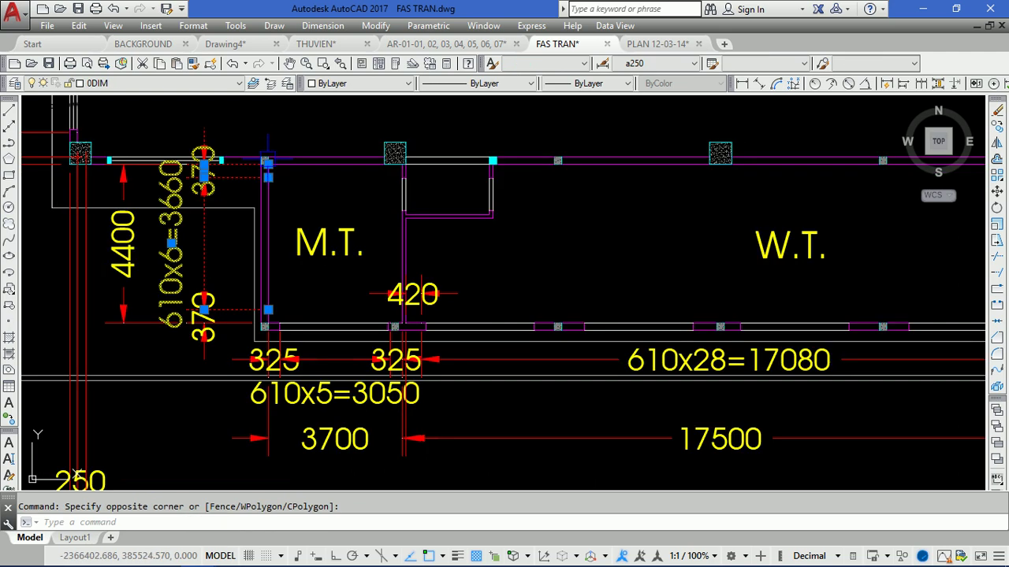
pyautogui.click(144, 338)
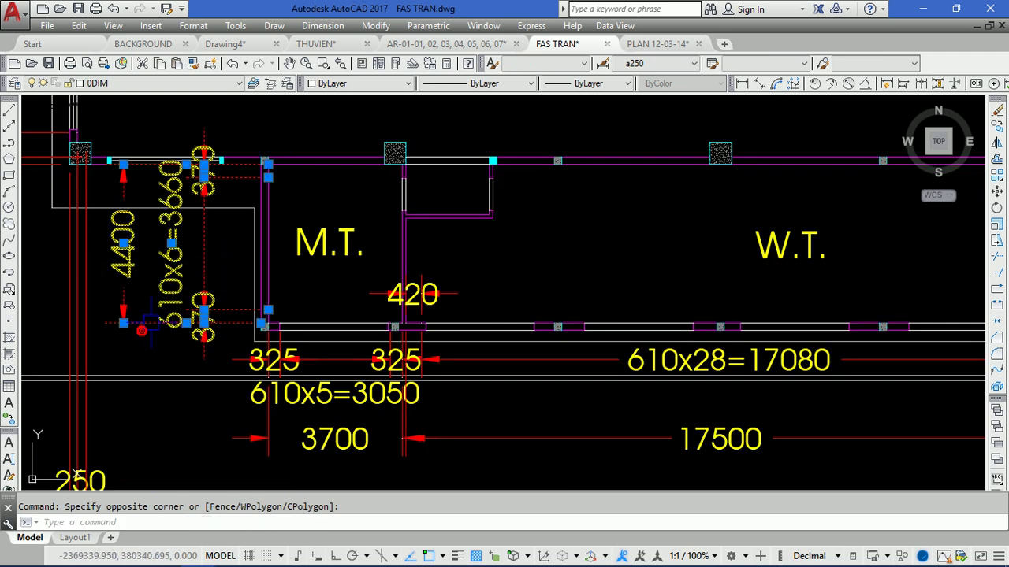
pyautogui.click(210, 263)
pyautogui.click(146, 284)
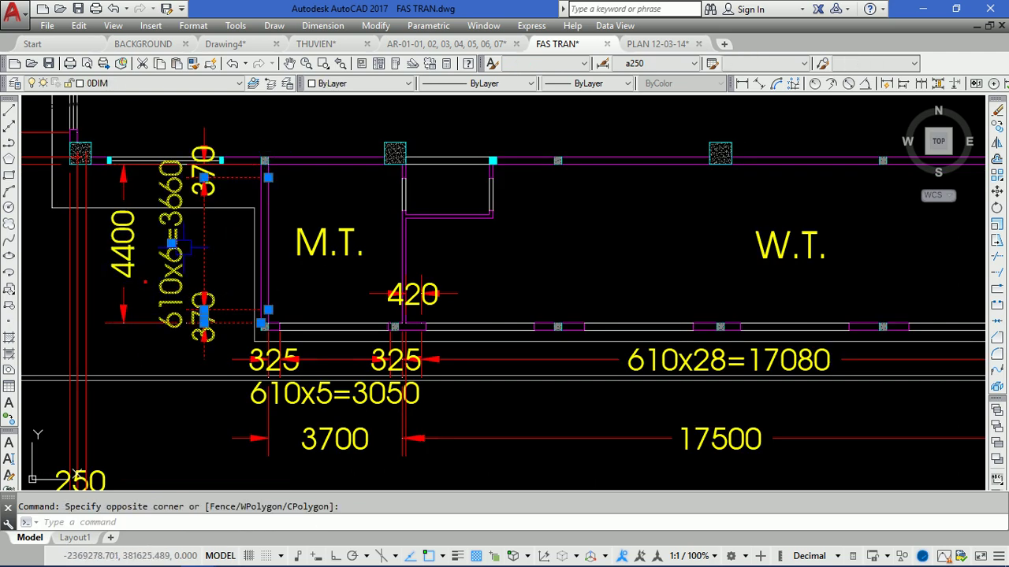
pyautogui.scroll(4, 219, 187)
pyautogui.click(183, 175)
pyautogui.click(183, 175)
pyautogui.press('Delete')
# Erase the 3050 dimension
pyautogui.scroll(-3, 279, 154)
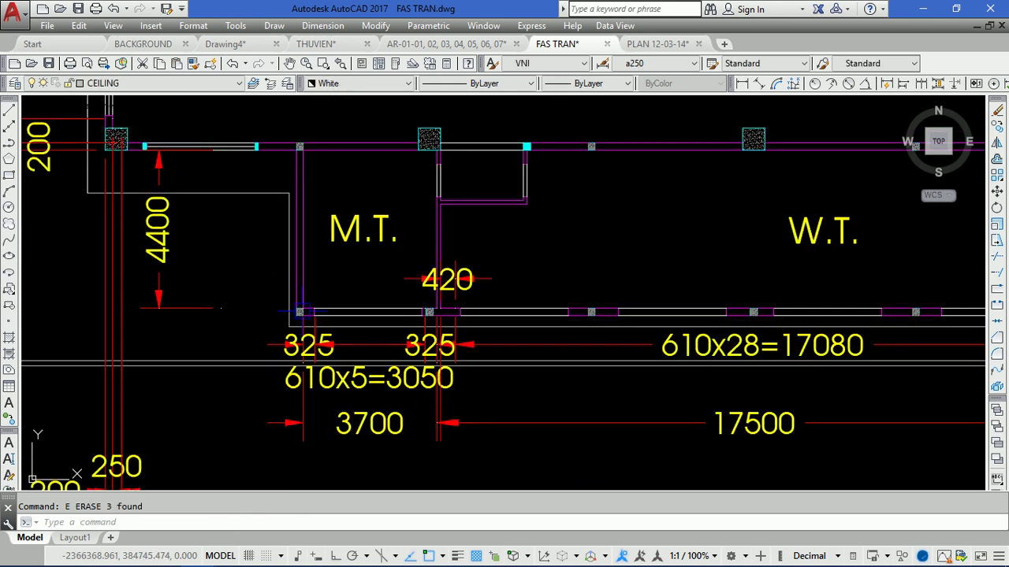
pyautogui.scroll(4, 313, 317)
pyautogui.click(351, 371)
pyautogui.press('Delete')
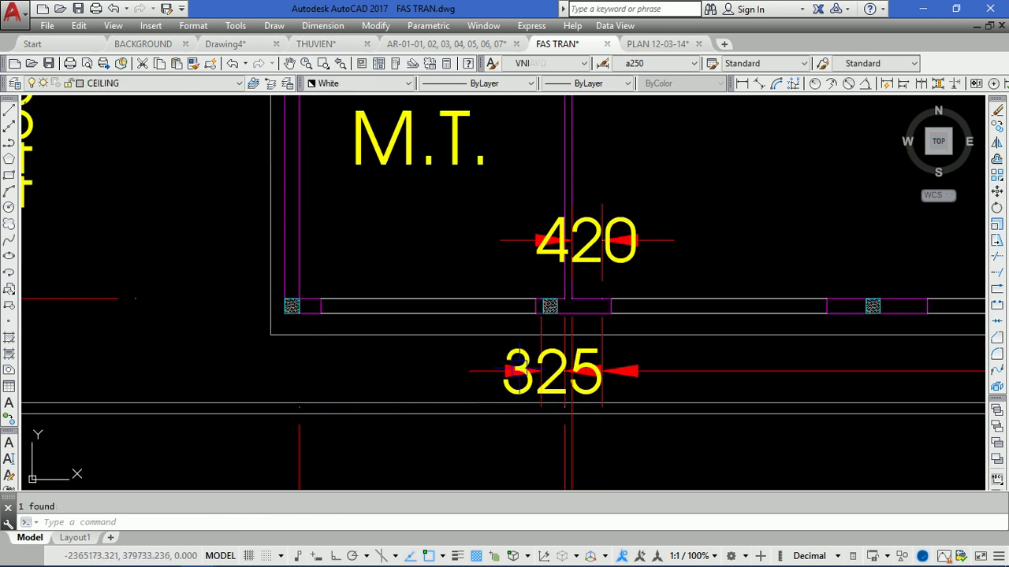
# Erase the 325 and 420 dimensions in the M.T. room
pyautogui.click(520, 374)
pyautogui.click(529, 250)
pyautogui.scroll(-3, 534, 339)
pyautogui.scroll(1, 347, 138)
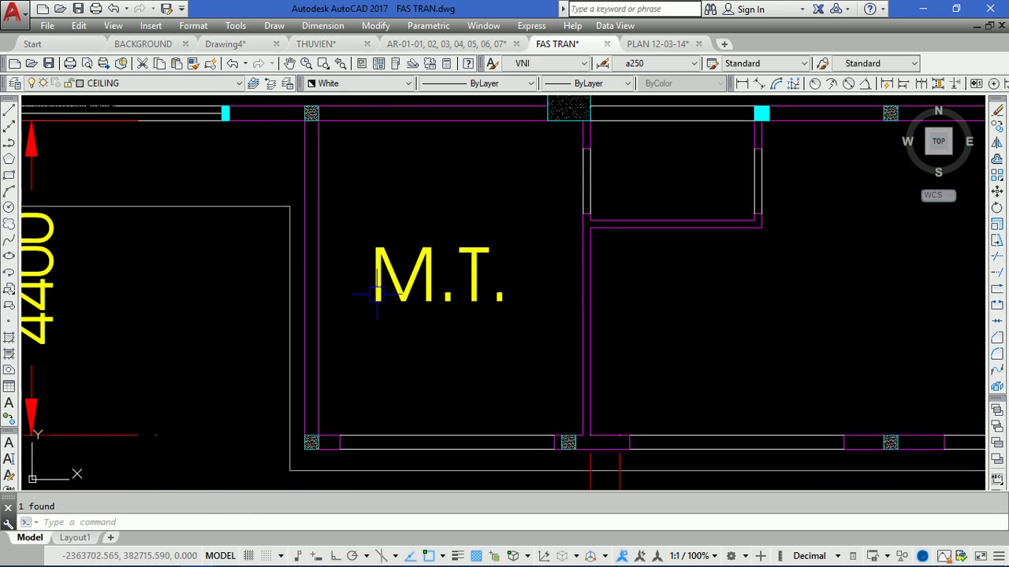
pyautogui.scroll(1, 347, 138)
pyautogui.scroll(1, 346, 137)
pyautogui.moveTo(454, 391); pyautogui.dragTo(367, 271, button='middle')
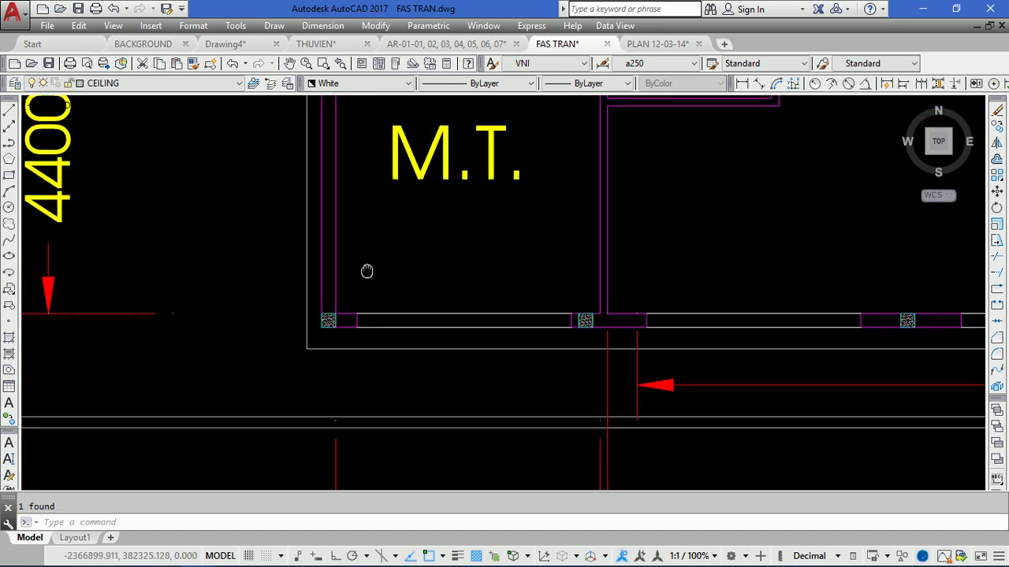
pyautogui.moveTo(399, 336); pyautogui.dragTo(389, 268, button='middle')
pyautogui.moveTo(517, 199); pyautogui.dragTo(480, 363, button='middle')
pyautogui.moveTo(401, 197); pyautogui.dragTo(426, 265, button='middle')
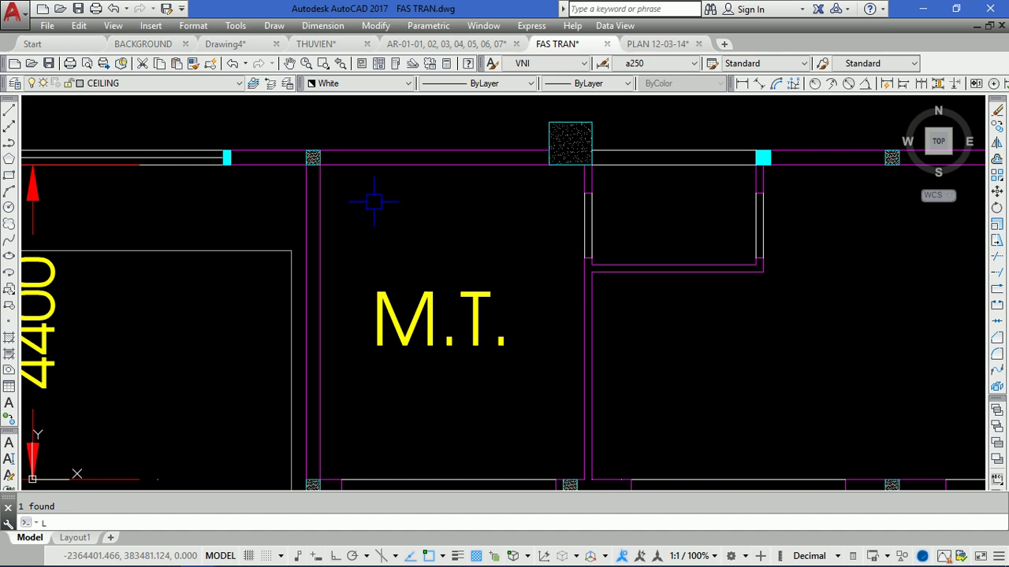
# Draw a horizontal line from the left to the right wall just above the bottom wall
pyautogui.write('L')
pyautogui.press('Return')
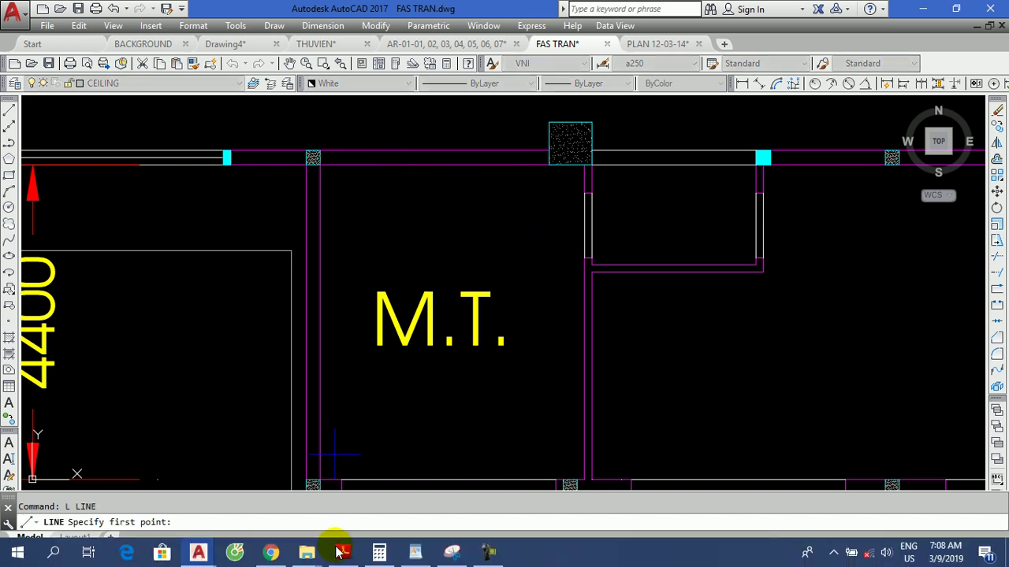
pyautogui.moveTo(342, 373)
pyautogui.mouseDown(button='middle')
pyautogui.moveTo(327, 338)
pyautogui.moveTo(331, 317)
pyautogui.mouseUp(button='middle')
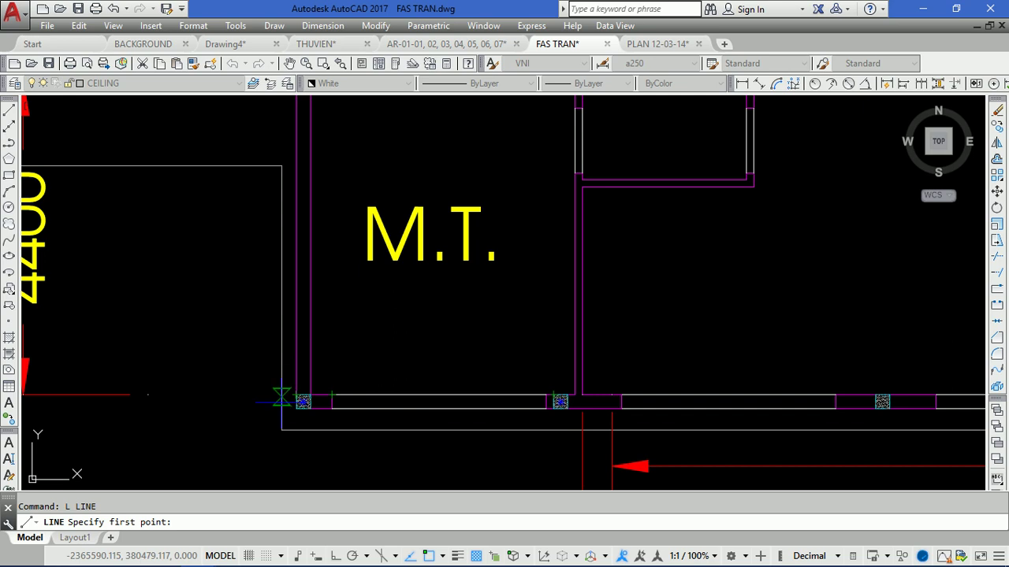
pyautogui.scroll(3, 304, 401)
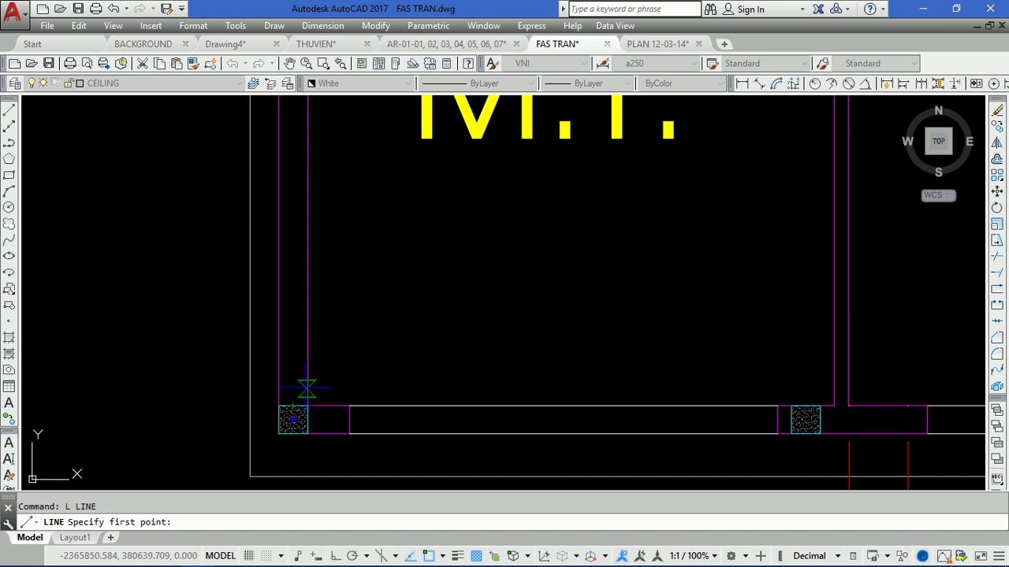
pyautogui.click(306, 371)
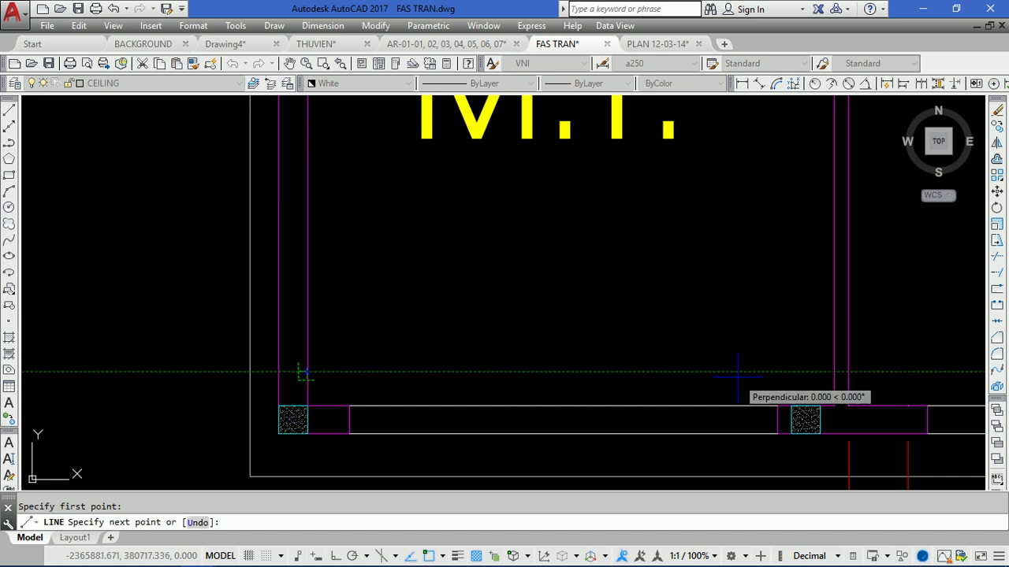
pyautogui.click(834, 371)
pyautogui.press('Return')
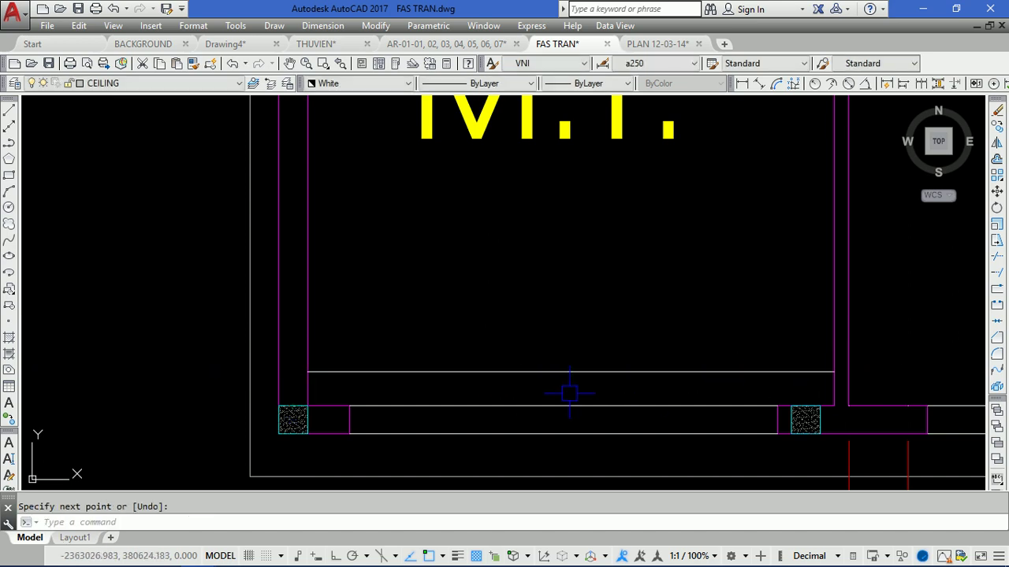
pyautogui.moveTo(564, 346); pyautogui.dragTo(516, 390, button='middle')
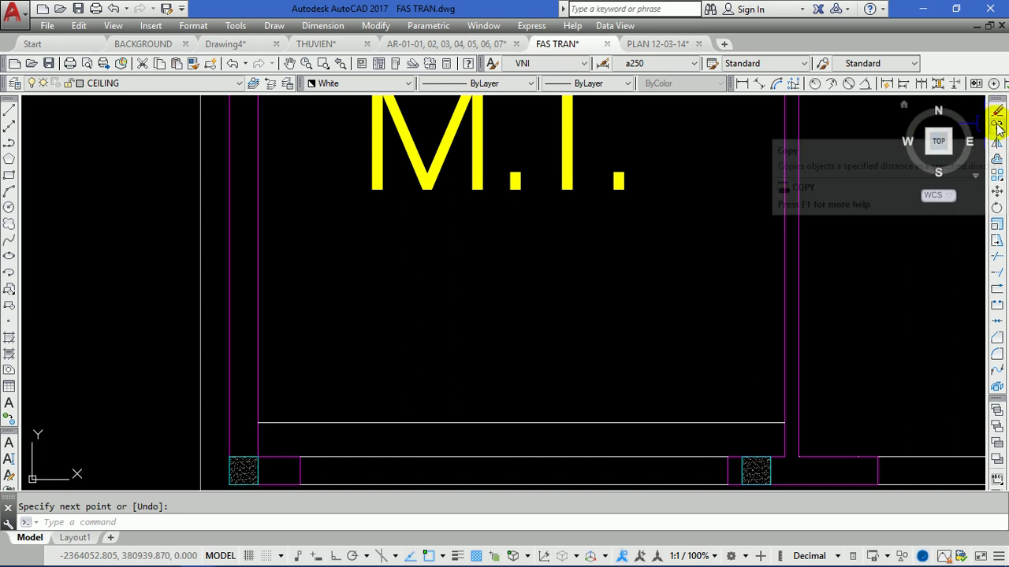
# Select the M.T. room's new bottom line for copying
pyautogui.click(997, 126)
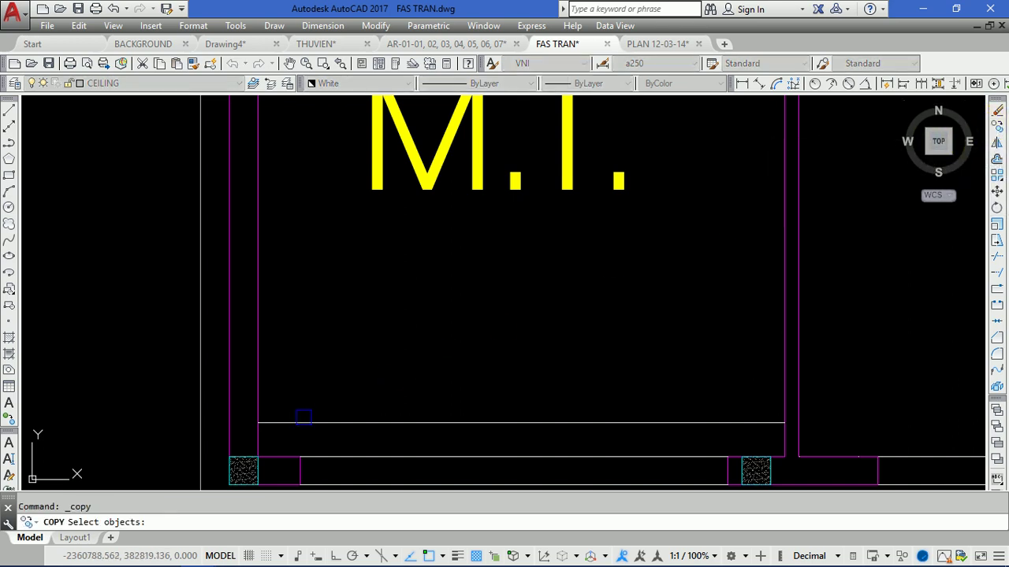
pyautogui.click(299, 420)
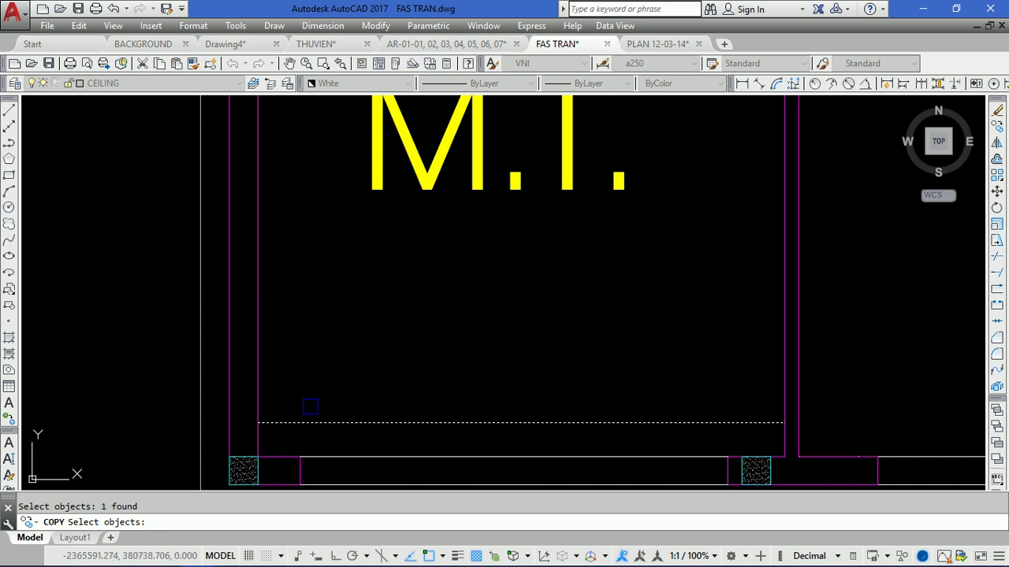
pyautogui.press('Return')
pyautogui.press('Escape')
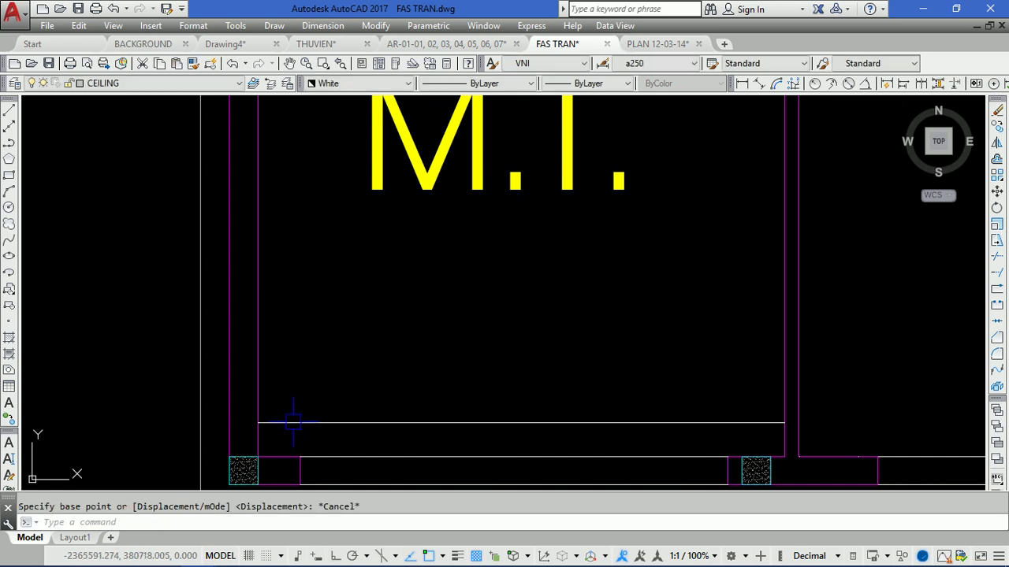
pyautogui.press('Escape')
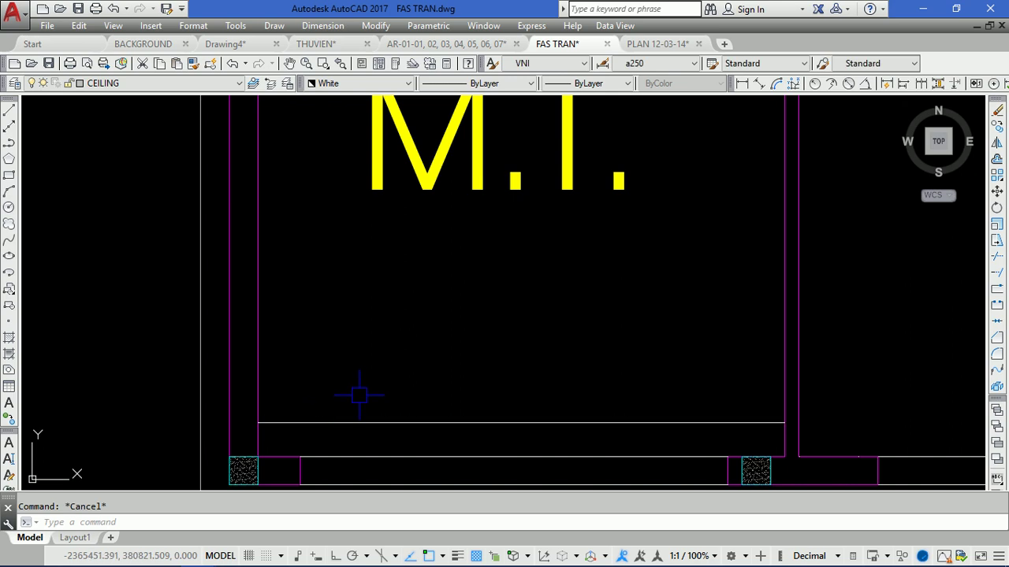
pyautogui.press('Return')
pyautogui.click(312, 423)
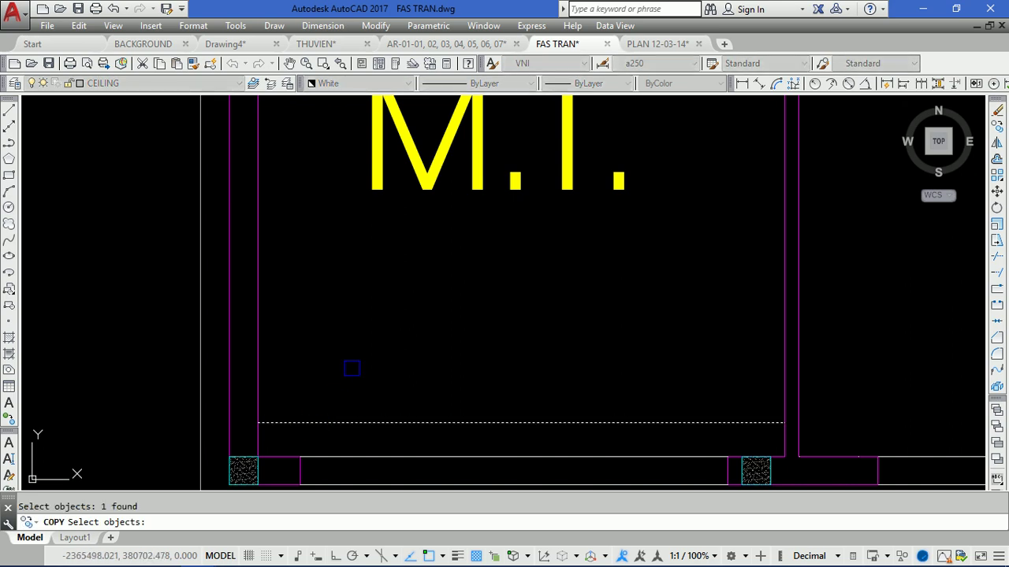
pyautogui.press('Return')
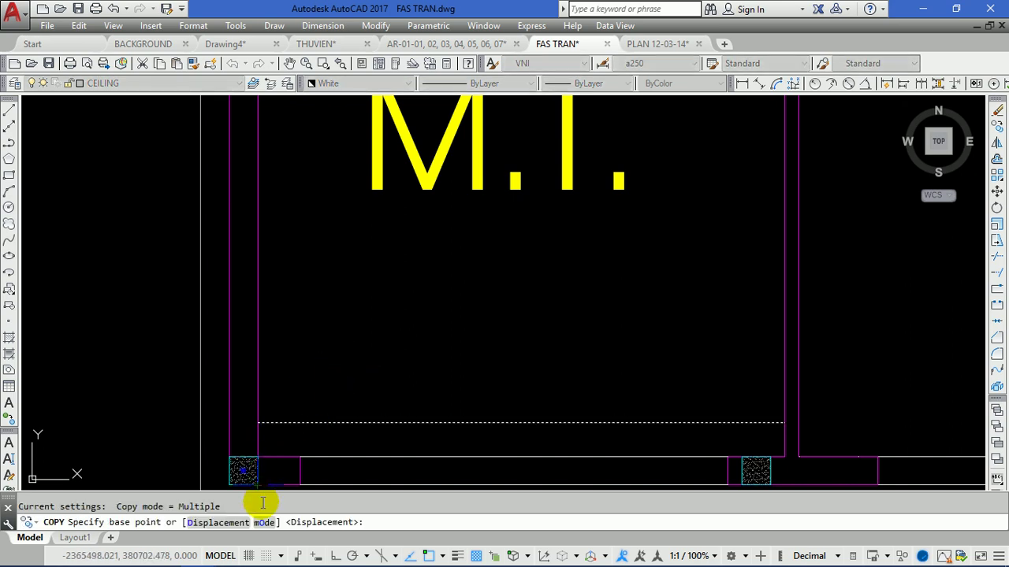
# Array the line upward as 8 items at 600 mm spacing with Ortho on
pyautogui.click(258, 423)
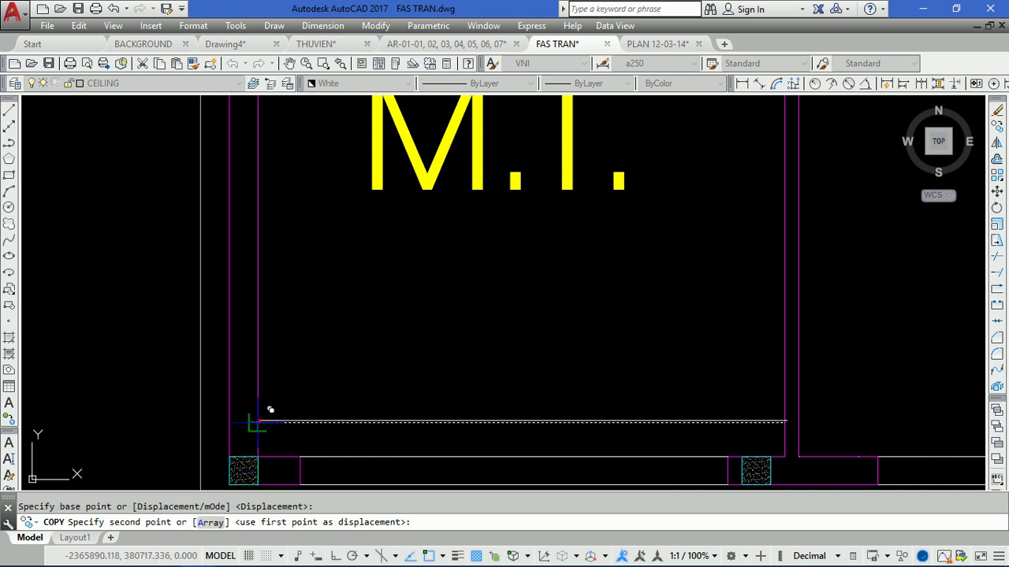
pyautogui.click(213, 522)
pyautogui.scroll(-3, 388, 473)
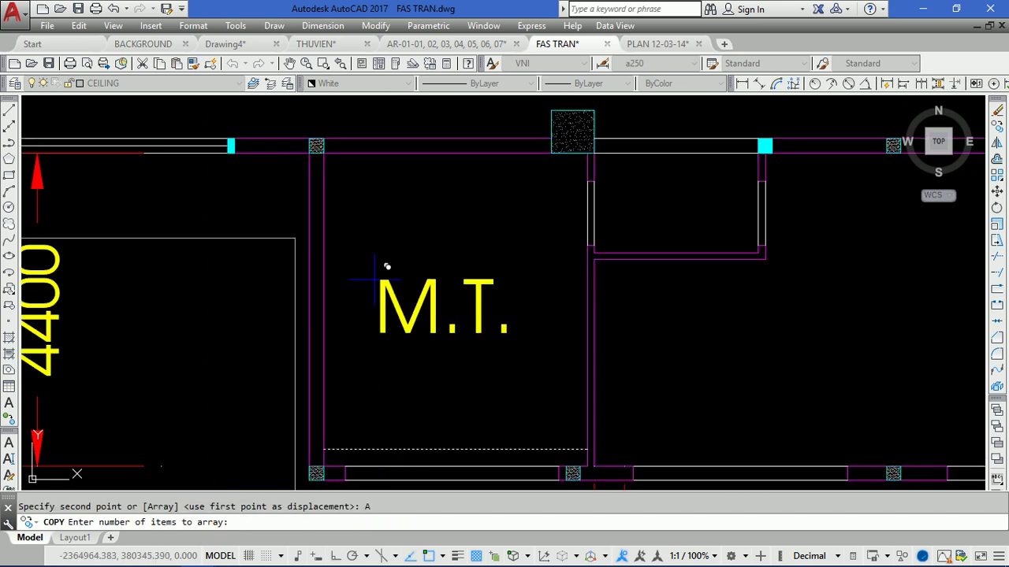
pyautogui.moveTo(386, 267); pyautogui.dragTo(512, 232, button='middle')
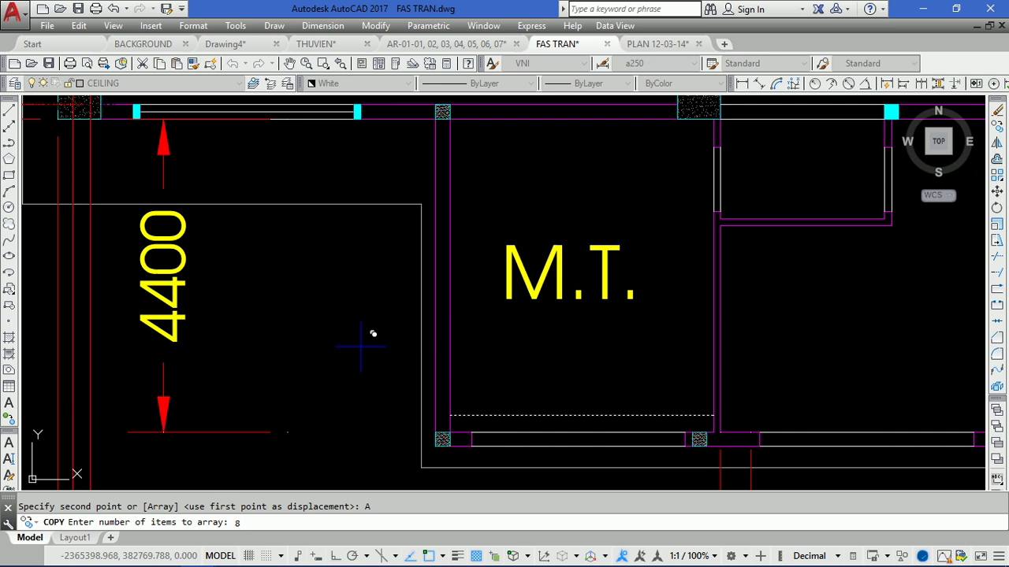
pyautogui.press('Return')
pyautogui.press('F8')
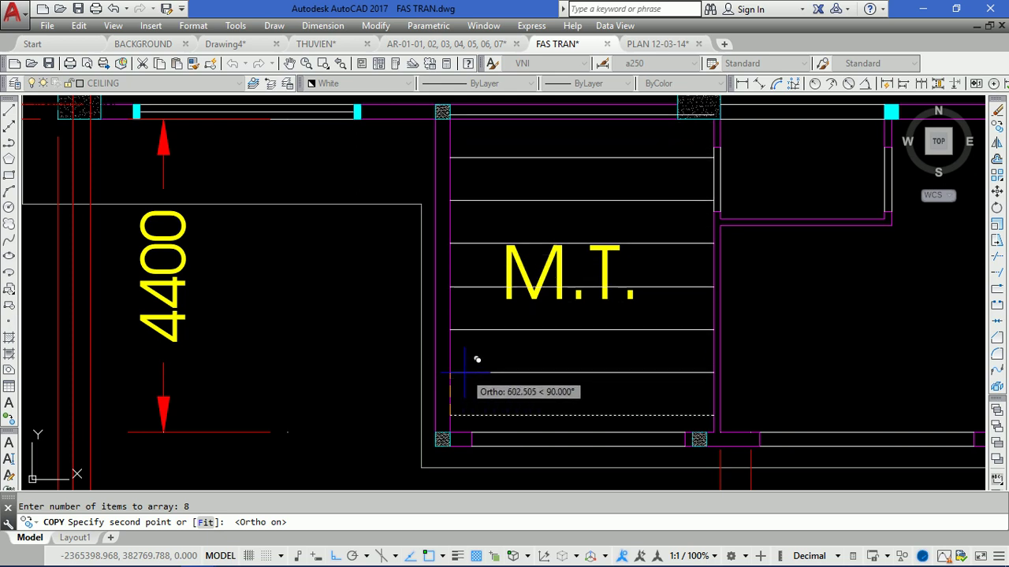
pyautogui.write('600')
pyautogui.press('Return')
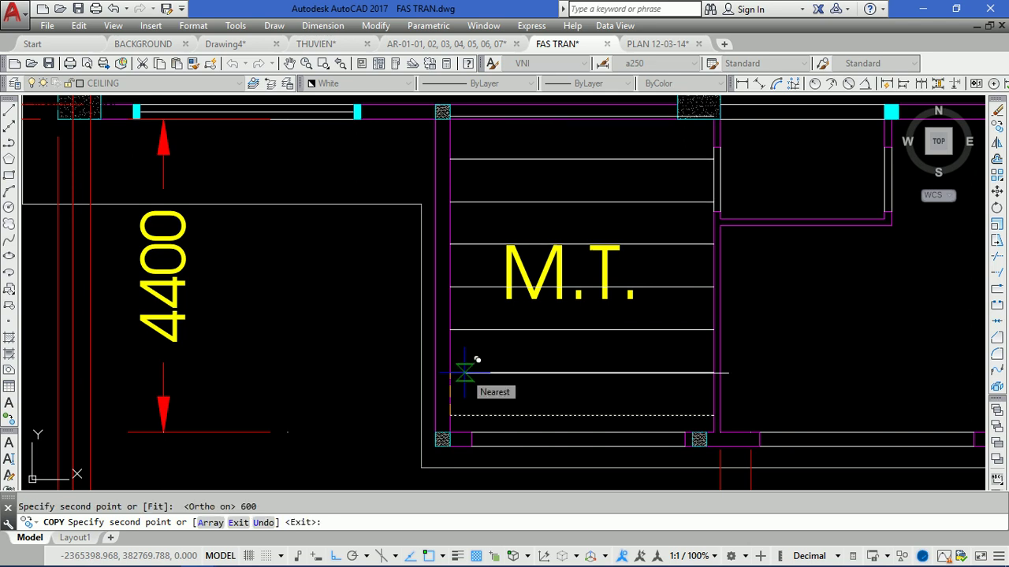
pyautogui.press('Escape')
pyautogui.scroll(1, 442, 268)
# Erase the stray copied line lying on the M.T. room's top wall
pyautogui.scroll(-1, 490, 167)
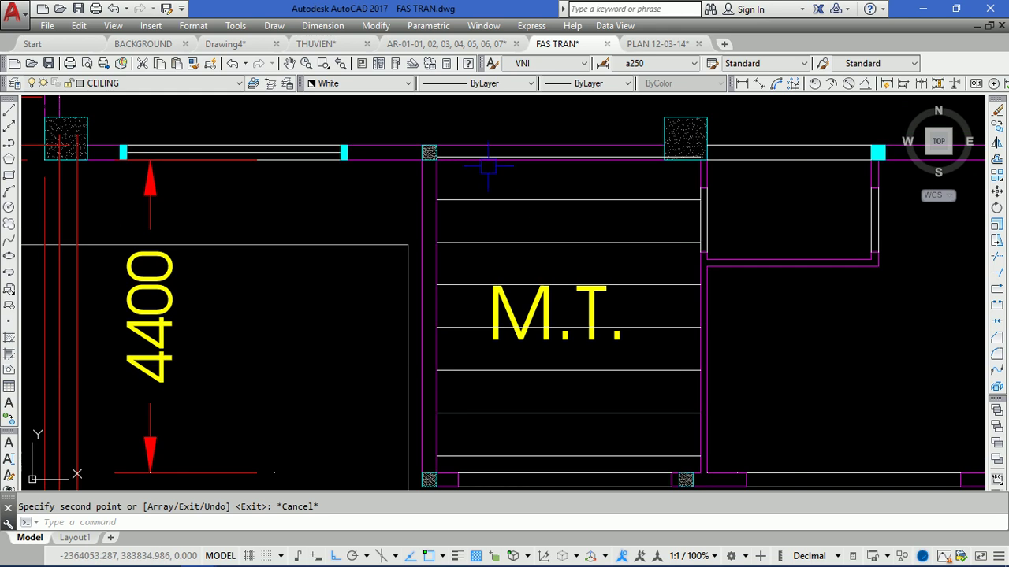
pyautogui.scroll(5, 482, 155)
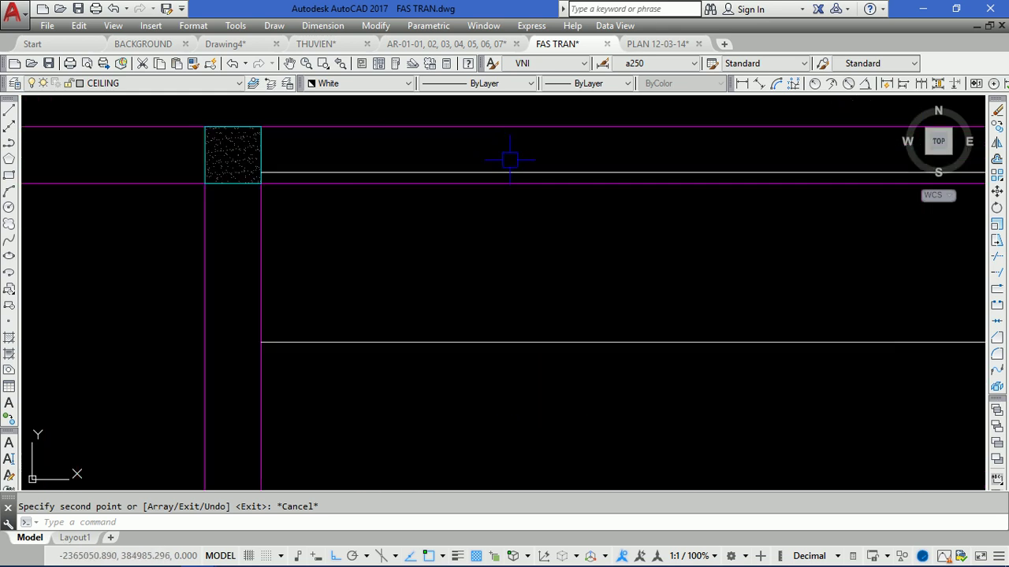
pyautogui.click(522, 171)
pyautogui.write('E')
pyautogui.press('Return')
# Window-select the remaining ceiling lines to check them, then clear the selection
pyautogui.scroll(-2, 552, 162)
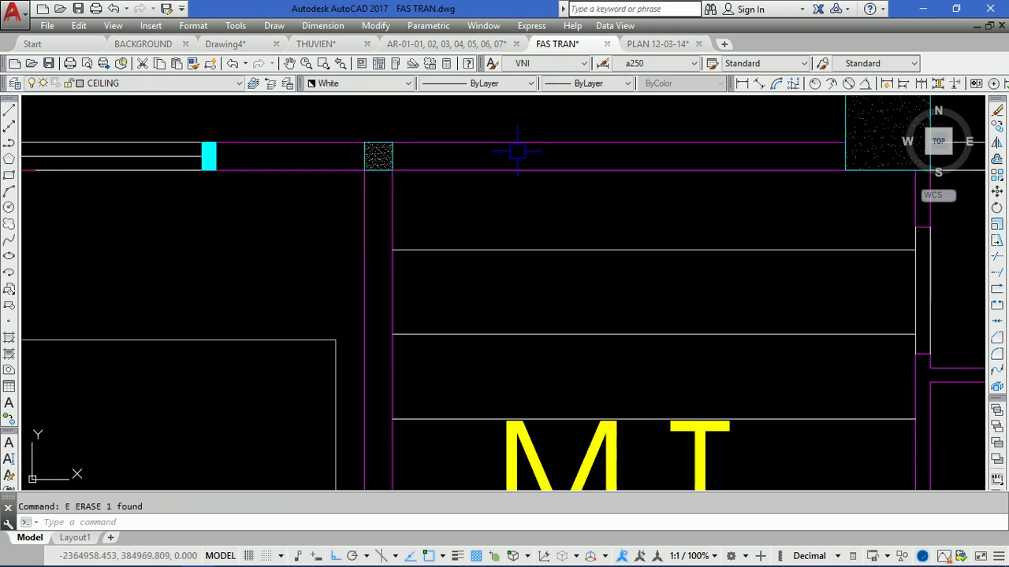
pyautogui.scroll(-3, 516, 157)
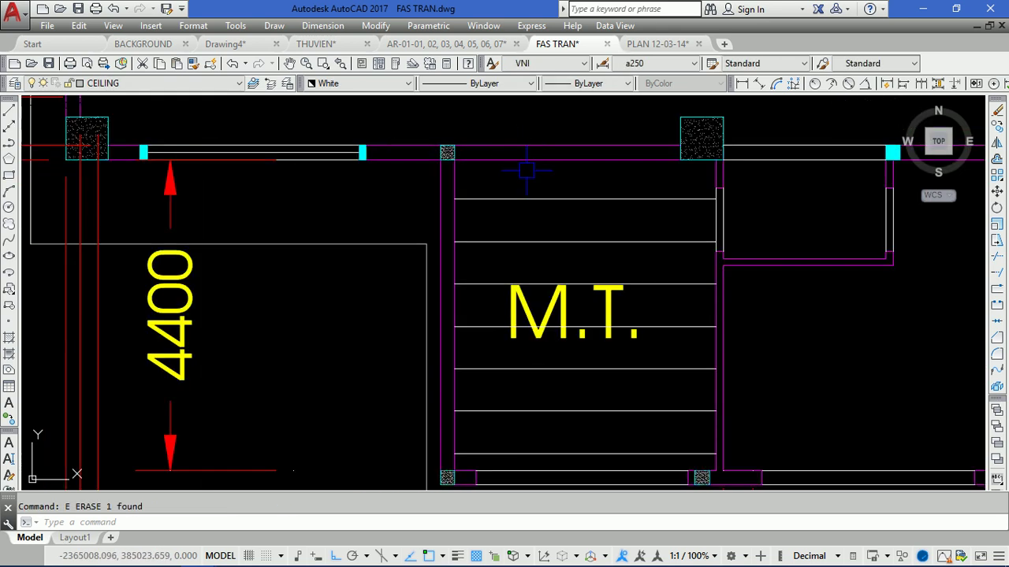
pyautogui.click(482, 453)
pyautogui.click(483, 432)
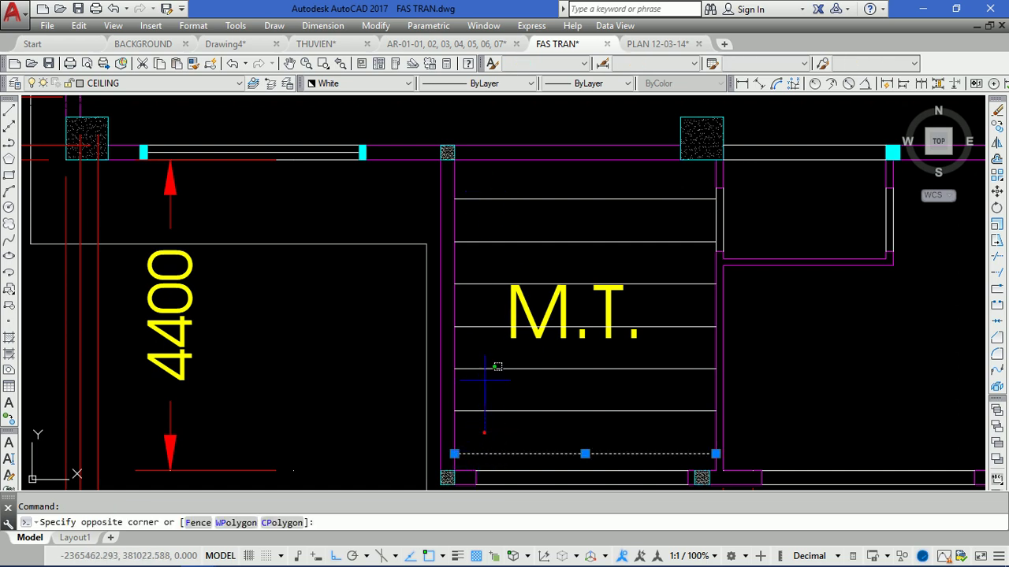
pyautogui.click(495, 176)
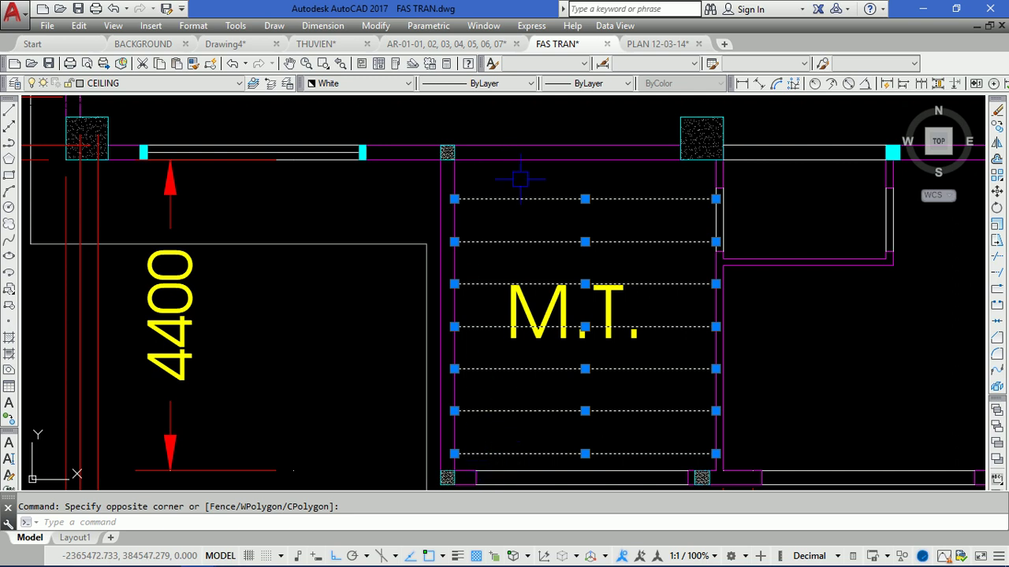
pyautogui.press('Escape')
pyautogui.moveTo(485, 249); pyautogui.dragTo(402, 192, button='middle')
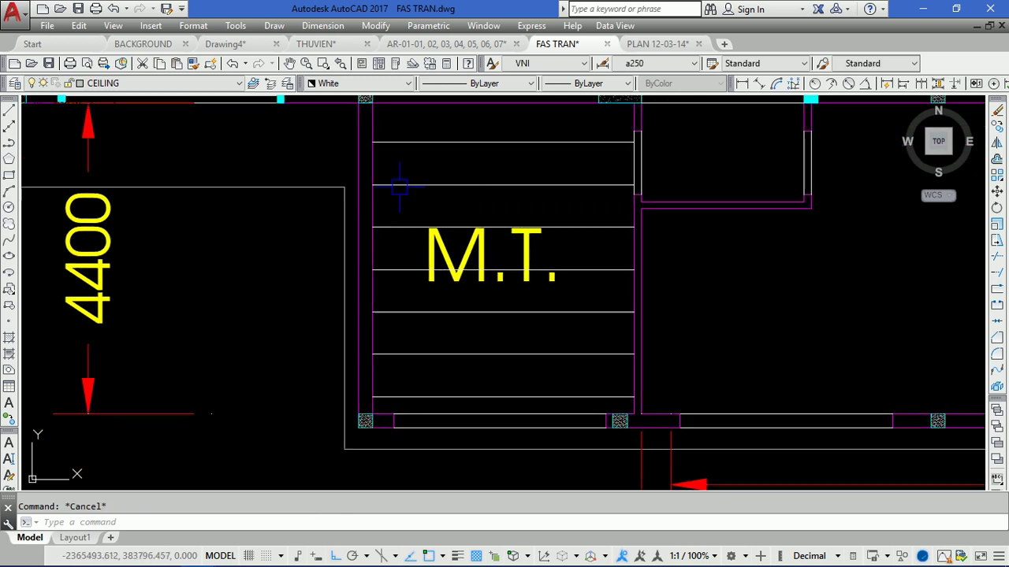
# Select the seven horizontal ceiling lines with MOVE, basing it on the midpoint between the outer lines
pyautogui.write('m')
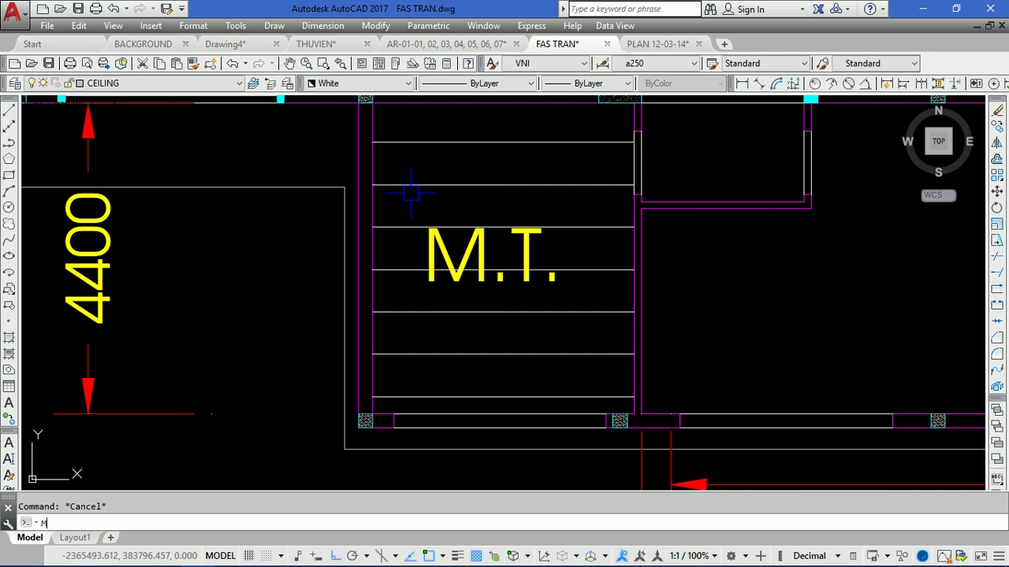
pyautogui.press('Return')
pyautogui.click(400, 125)
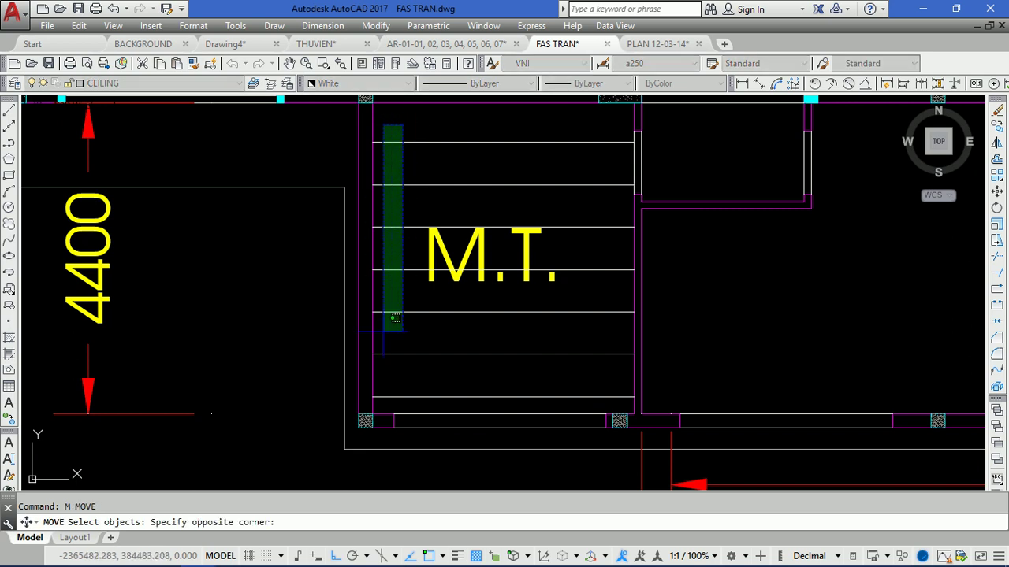
pyautogui.click(384, 403)
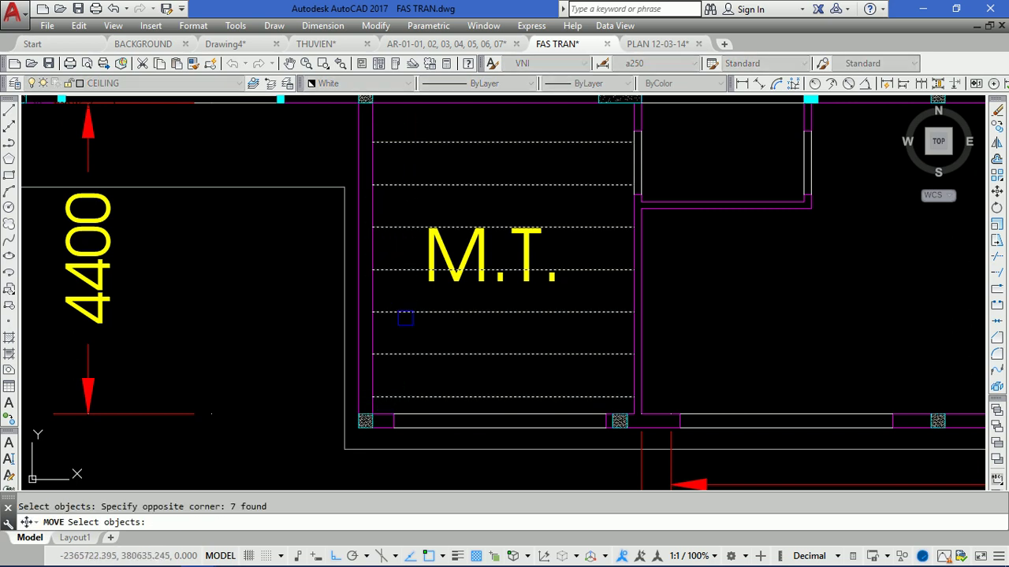
pyautogui.press('Return')
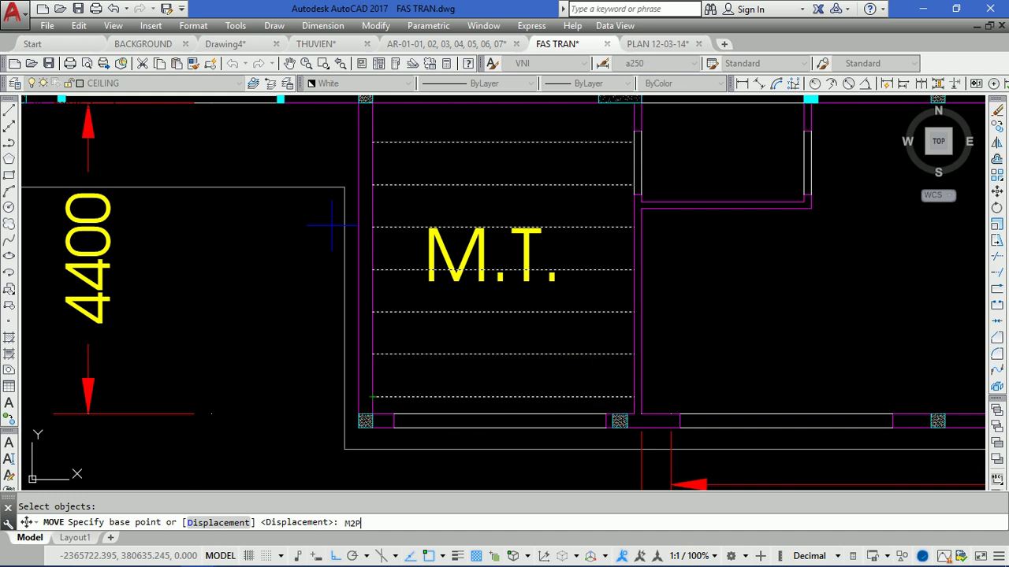
pyautogui.press('Return')
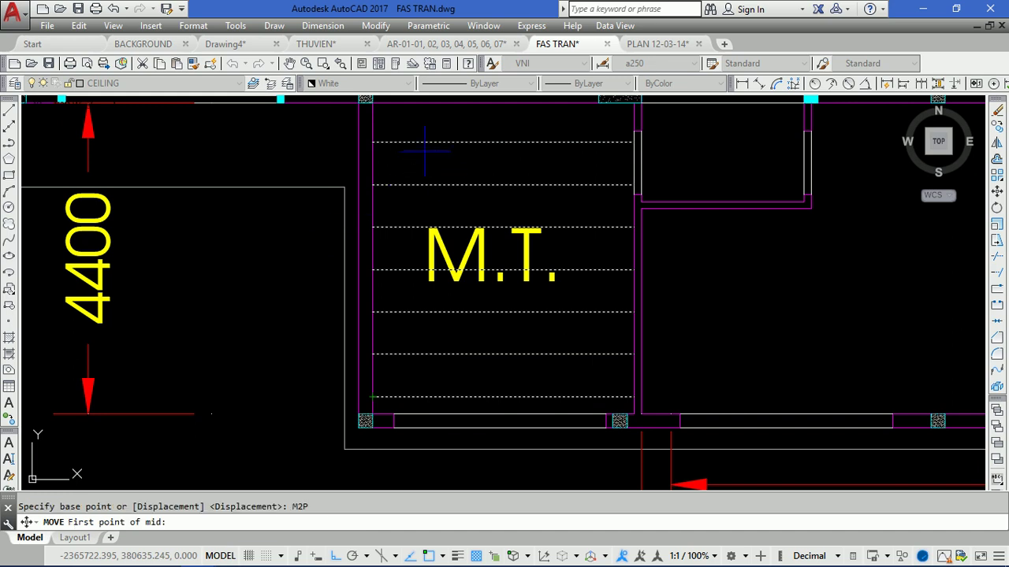
pyautogui.click(372, 143)
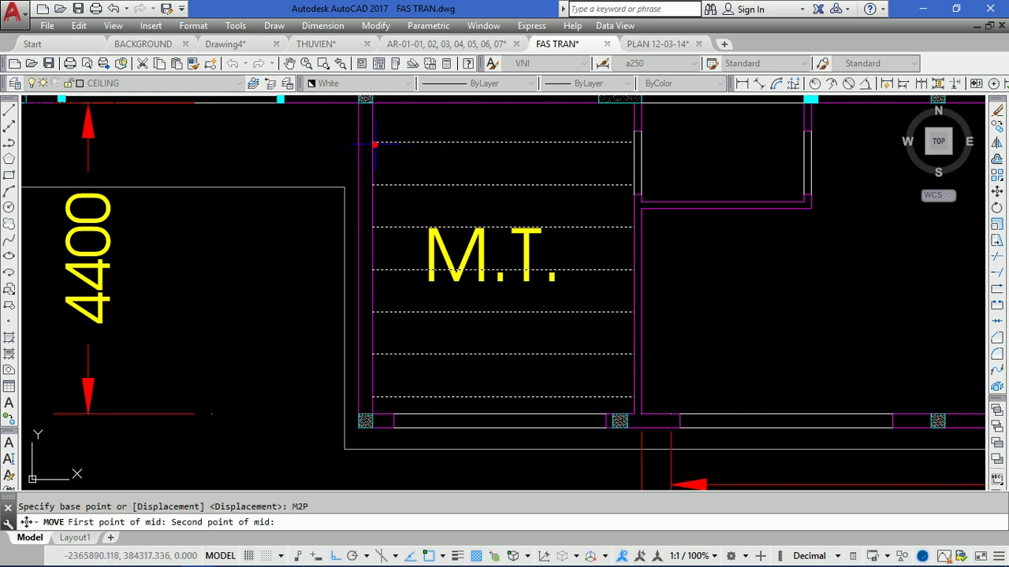
pyautogui.click(372, 396)
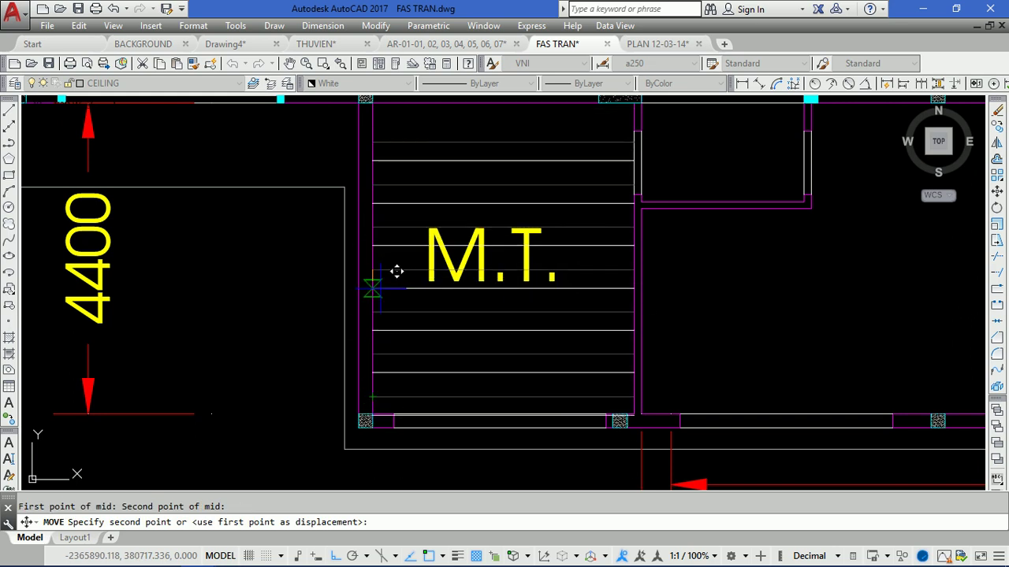
# Place the lines at the midpoint between the top-left and bottom-left pillars, centring them in the room
pyautogui.scroll(4, 365, 103)
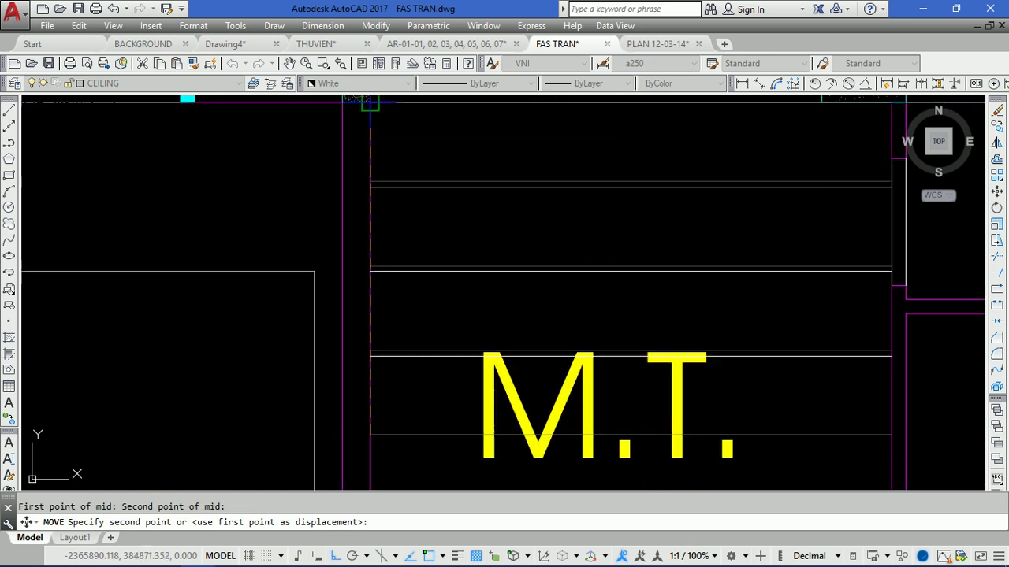
pyautogui.scroll(-5, 398, 237)
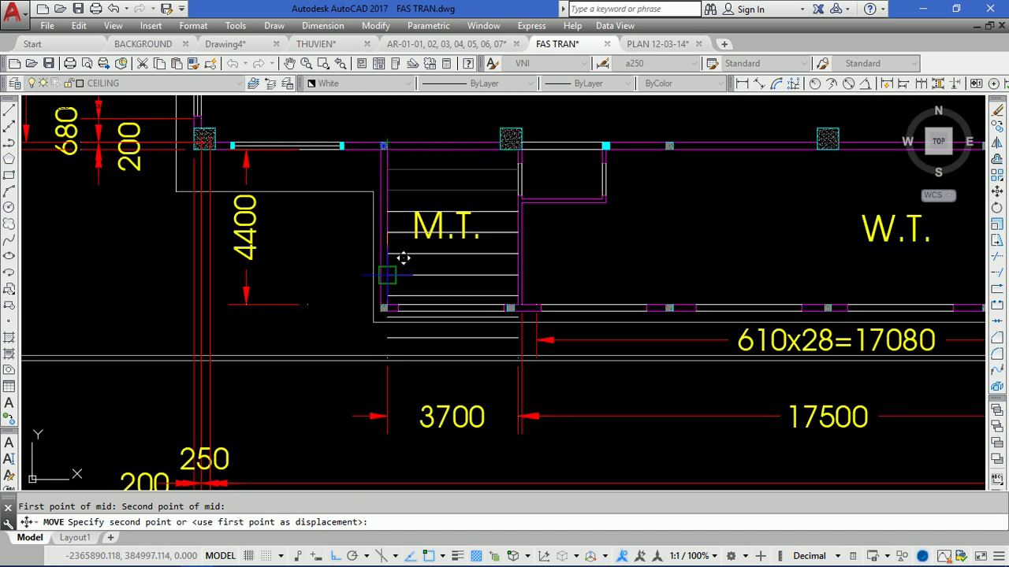
pyautogui.scroll(3, 398, 260)
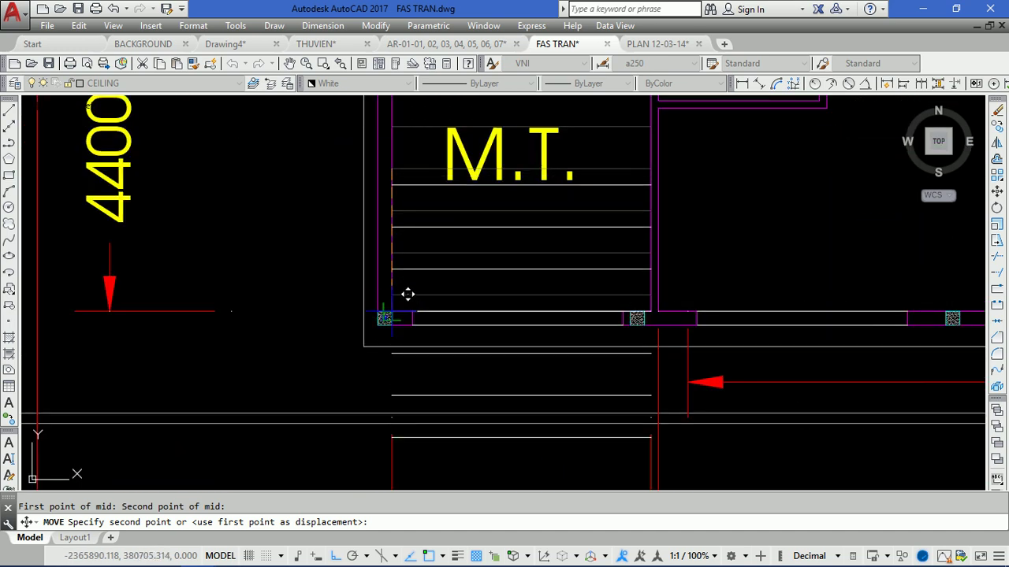
pyautogui.scroll(-2, 407, 294)
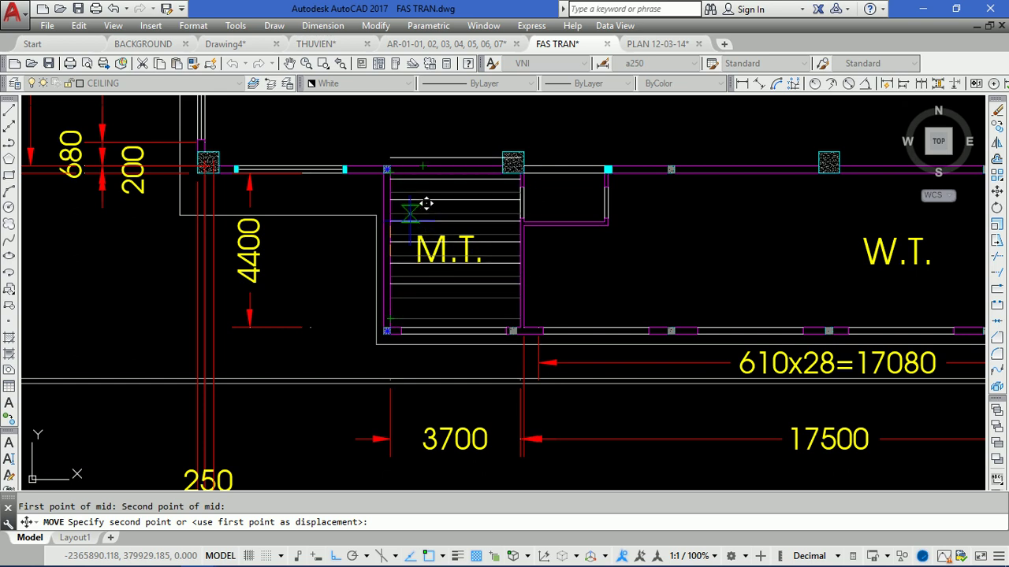
pyautogui.scroll(2, 403, 175)
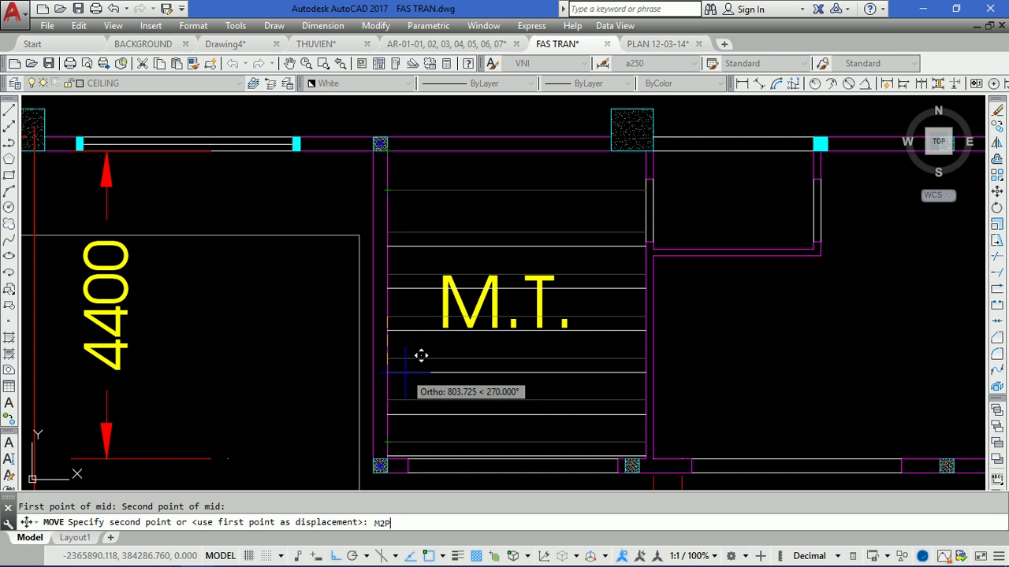
pyautogui.press('Return')
pyautogui.scroll(2, 379, 147)
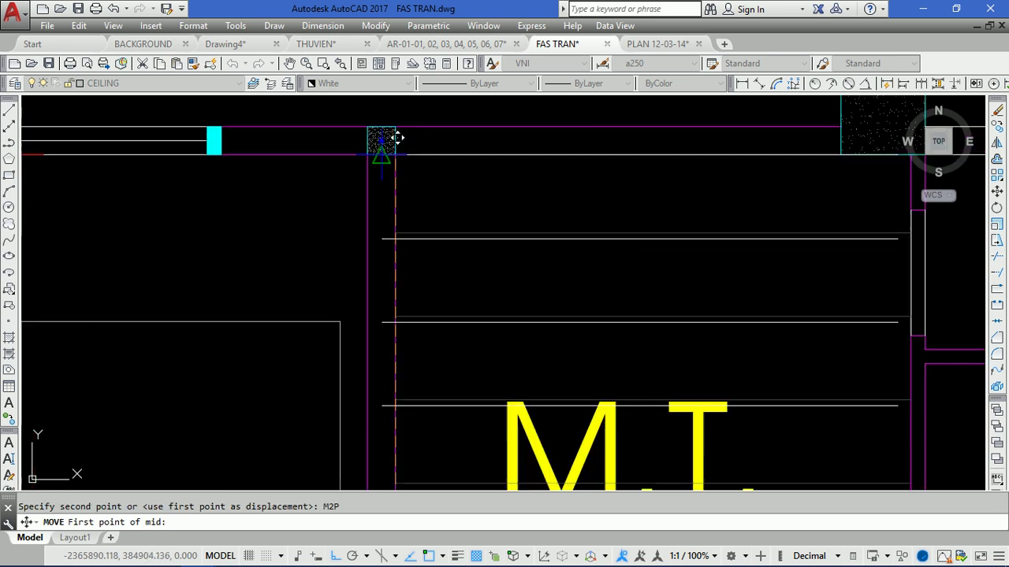
pyautogui.click(395, 154)
pyautogui.scroll(-2, 415, 124)
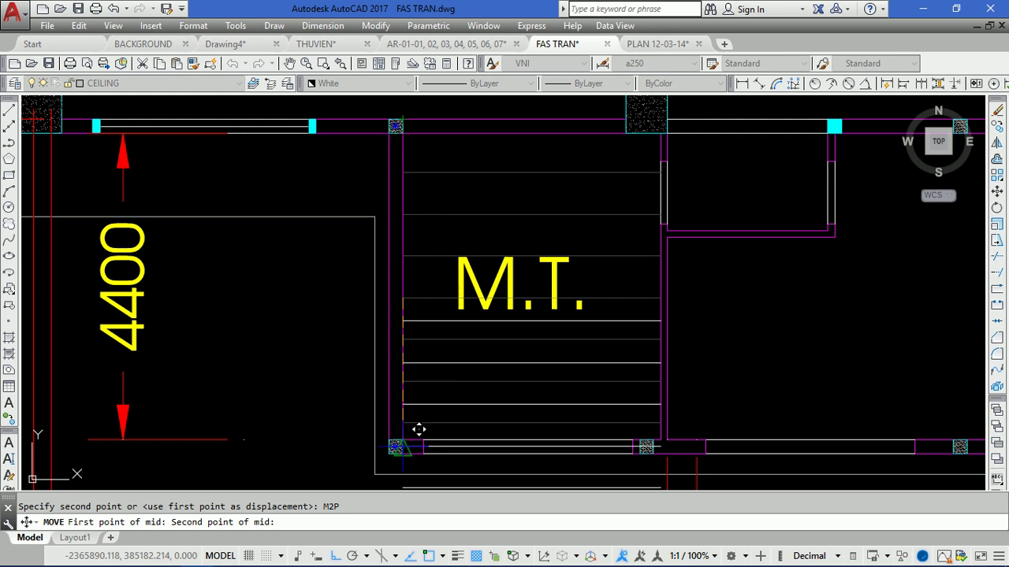
pyautogui.scroll(2, 418, 426)
pyautogui.scroll(2, 402, 431)
pyautogui.click(418, 406)
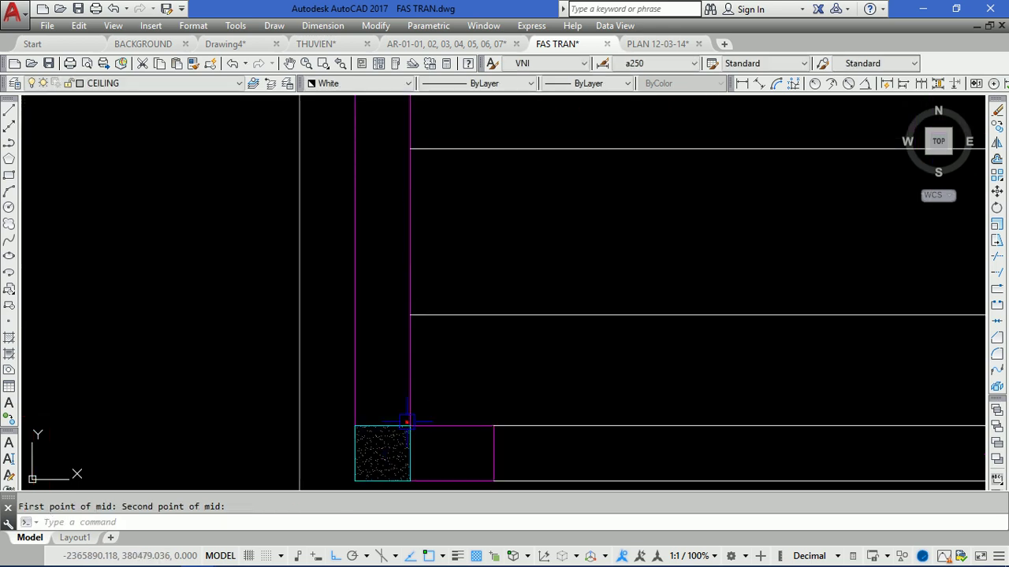
pyautogui.scroll(-5, 435, 359)
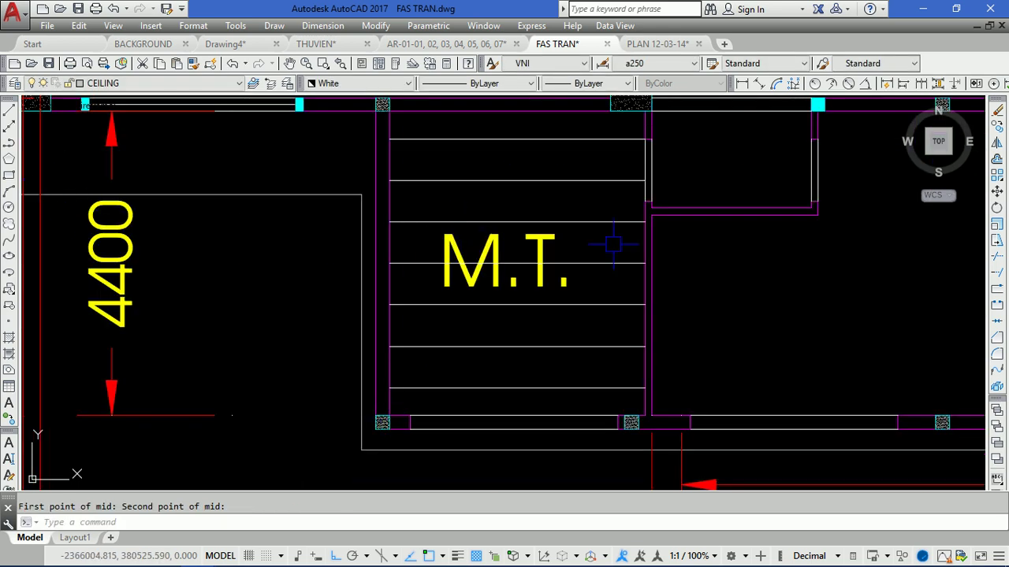
# Dimension the 400 gap between the bottom wall and the nearest ceiling line
pyautogui.click(742, 83)
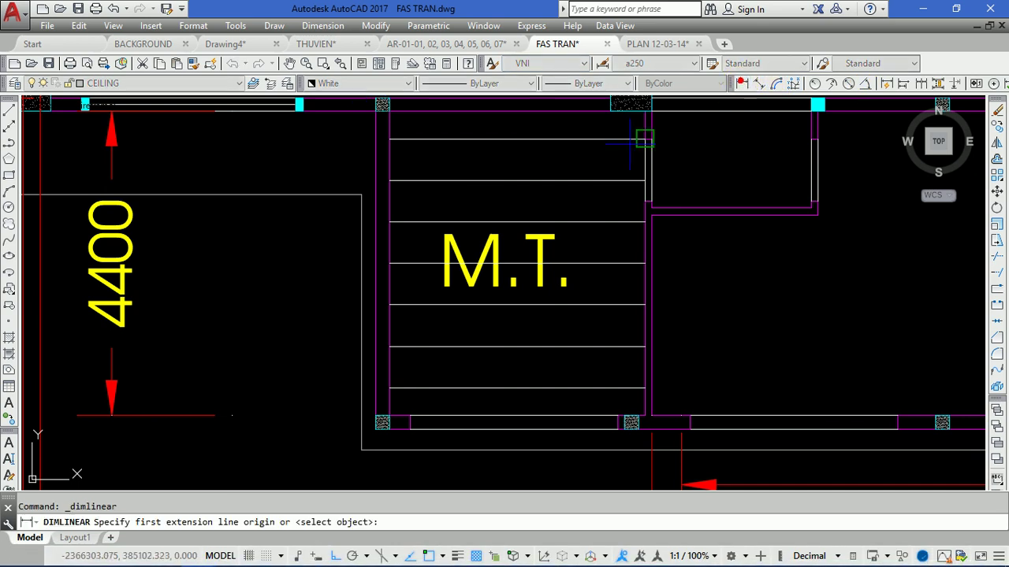
pyautogui.scroll(3, 443, 382)
pyautogui.click(444, 382)
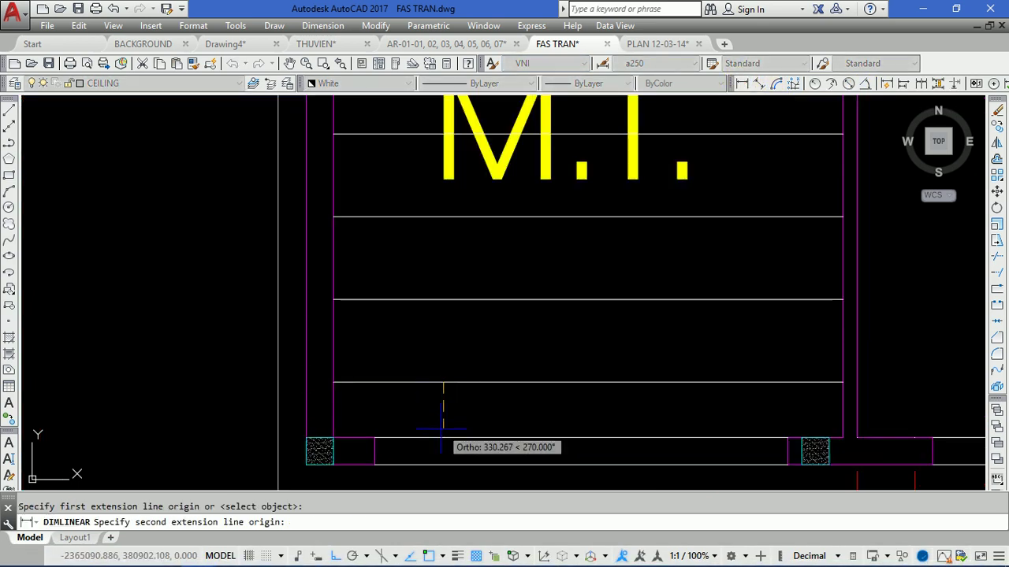
pyautogui.click(444, 437)
pyautogui.scroll(-2, 213, 382)
pyautogui.click(199, 394)
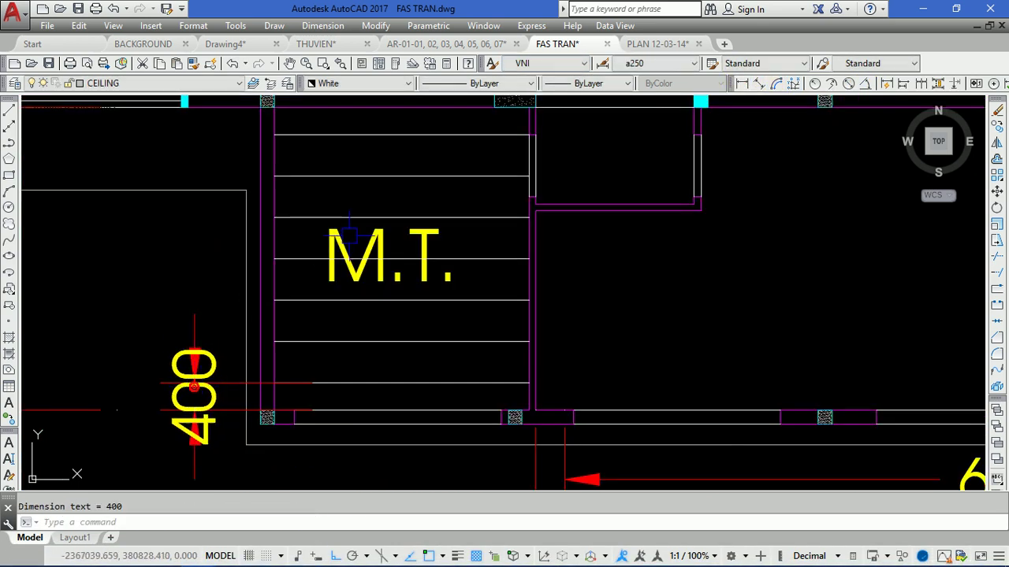
# Add the matching 400 dimension at the top wall, then select the first dimension
pyautogui.moveTo(331, 130); pyautogui.dragTo(322, 254, button='middle')
pyautogui.press('Return')
pyautogui.scroll(2, 318, 253)
pyautogui.click(316, 274)
pyautogui.click(316, 220)
pyautogui.scroll(-3, 122, 249)
pyautogui.moveTo(123, 249); pyautogui.dragTo(311, 206, button='middle')
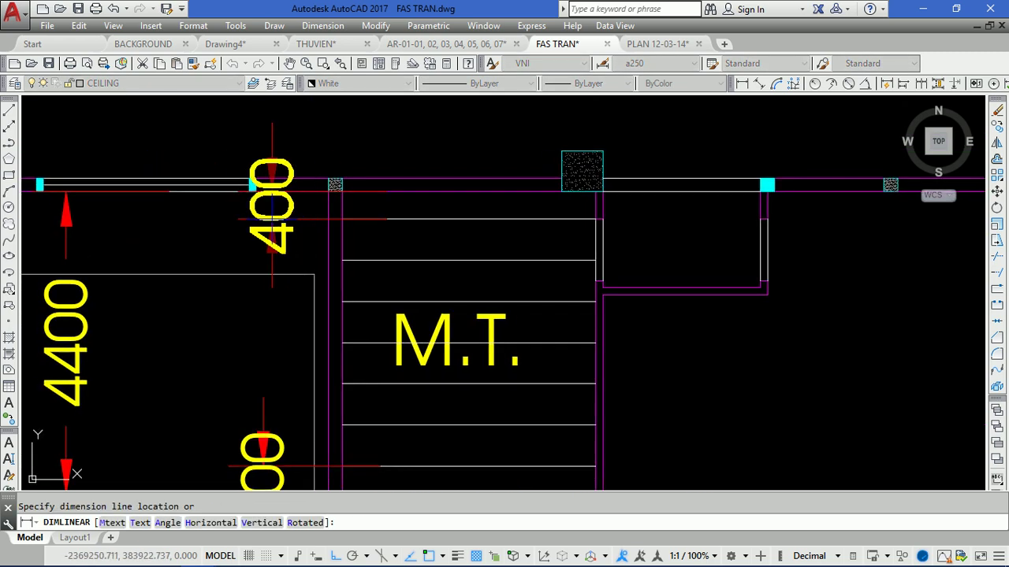
pyautogui.click(271, 207)
pyautogui.moveTo(363, 276); pyautogui.dragTo(383, 219, button='middle')
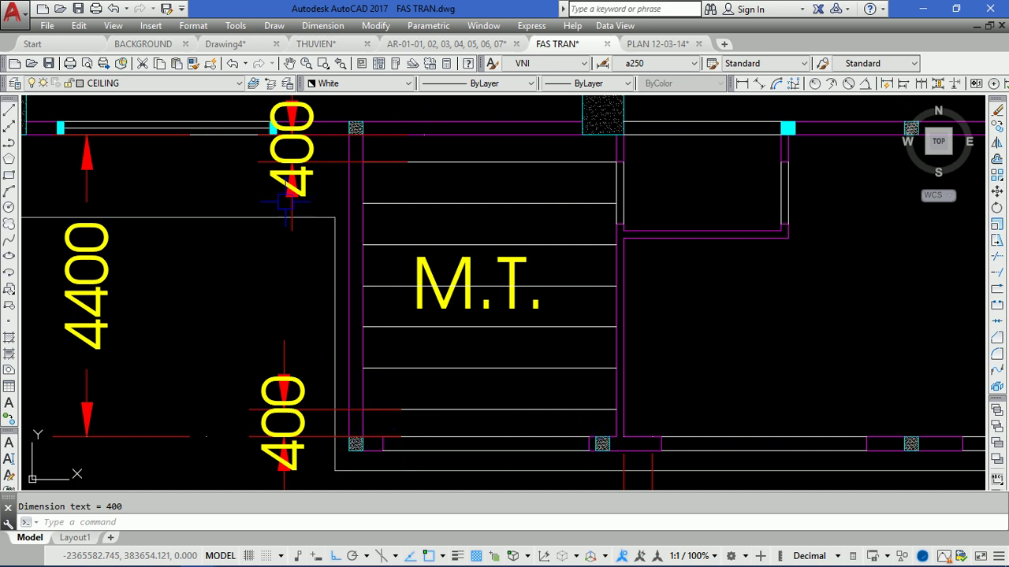
pyautogui.click(290, 167)
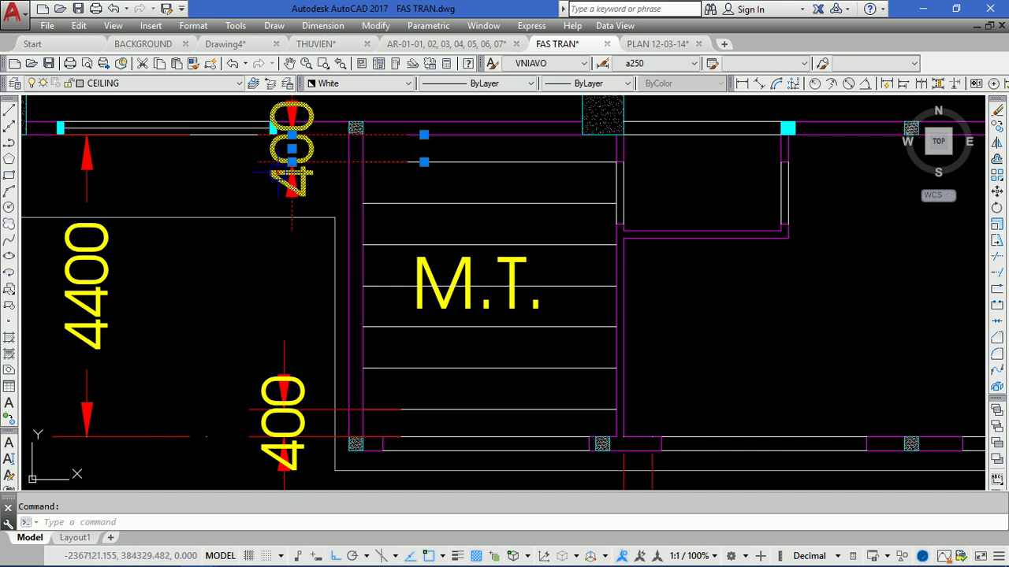
# Erase both 400 check dimensions
pyautogui.click(290, 388)
pyautogui.write('e')
pyautogui.press('Return')
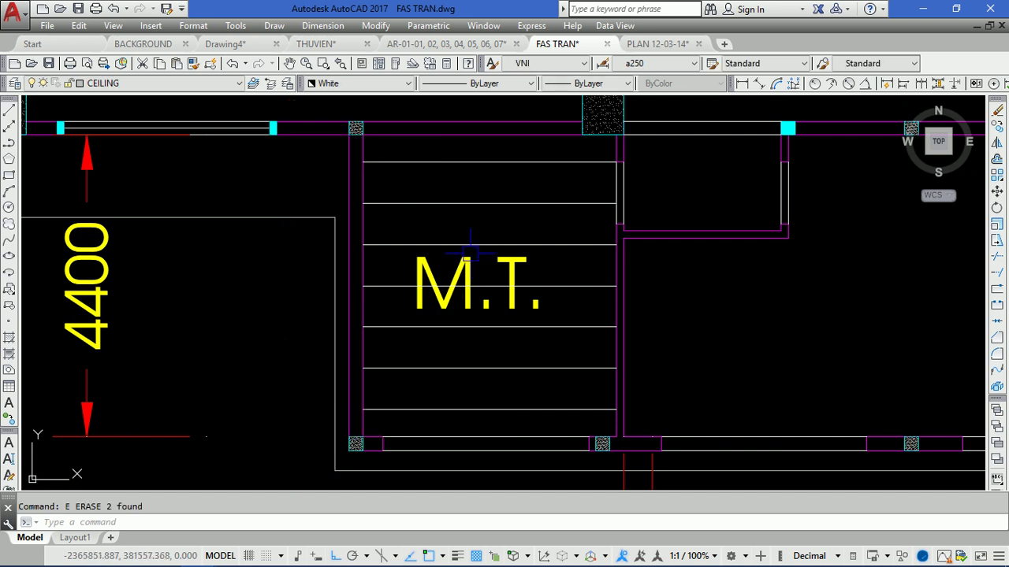
# Draw a vertical line from the top-left column down to the bottom-left column
pyautogui.write('l')
pyautogui.press('Return')
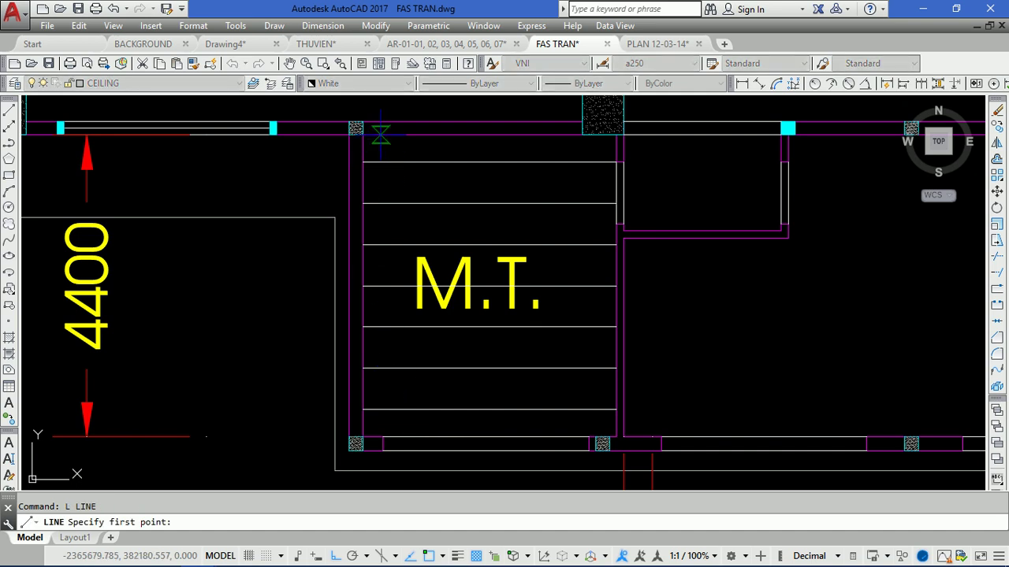
pyautogui.click(381, 134)
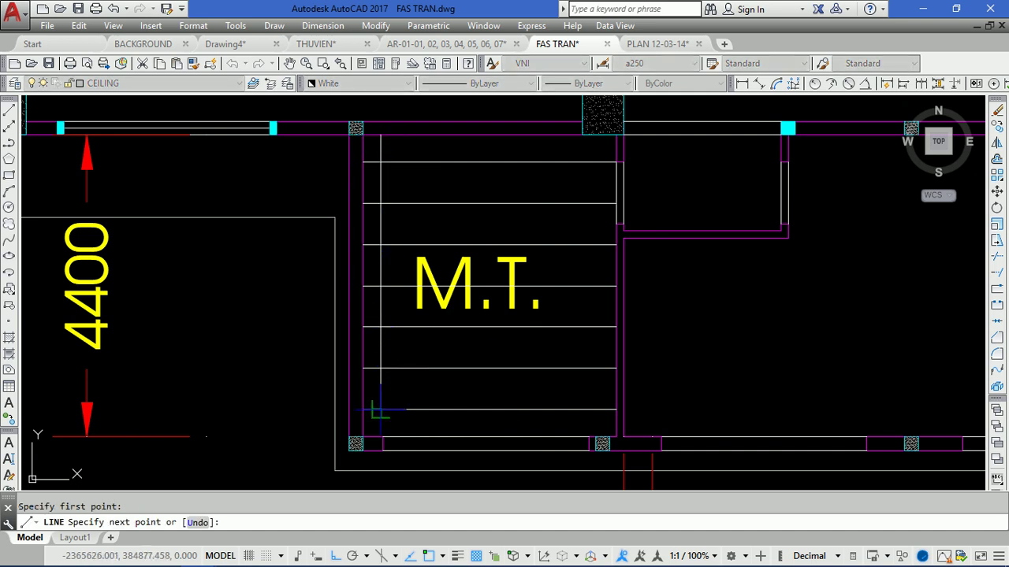
pyautogui.press('Escape')
pyautogui.press('Return')
pyautogui.click(358, 134)
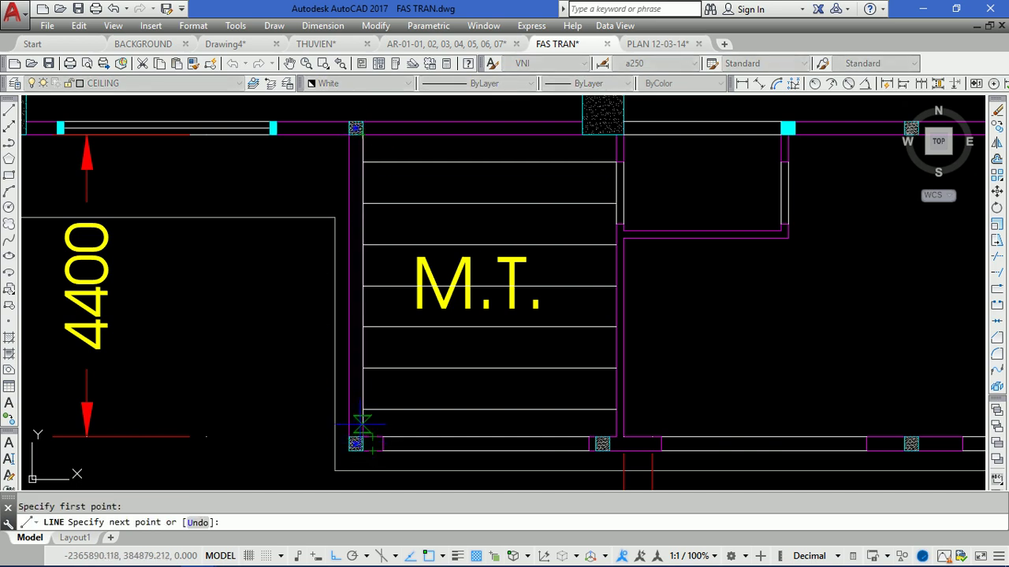
pyautogui.scroll(3, 363, 429)
pyautogui.click(352, 447)
pyautogui.press('Return')
pyautogui.scroll(-3, 370, 434)
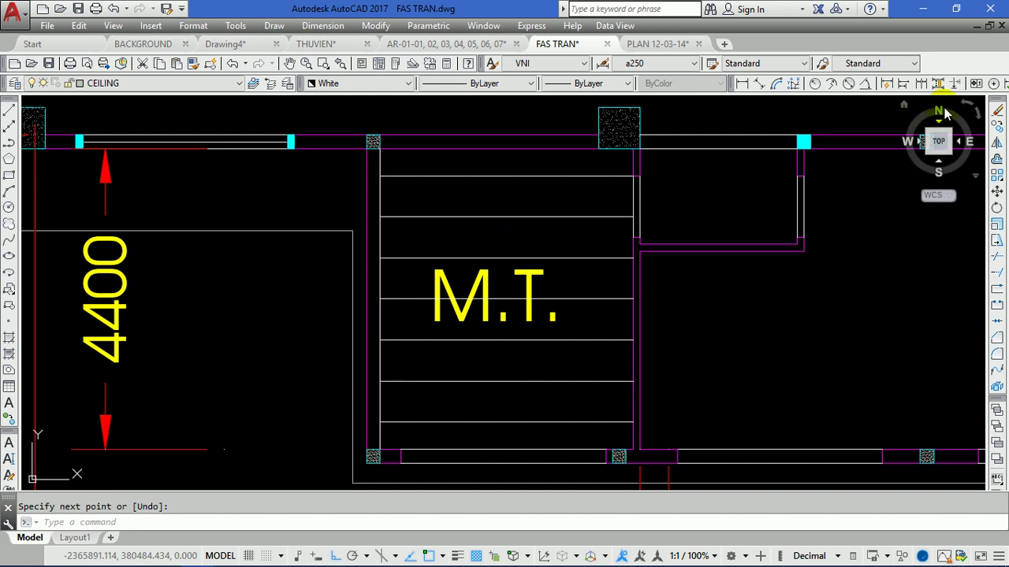
# Copy the left edge line as an array of 6 items spaced 600 apart
pyautogui.click(996, 126)
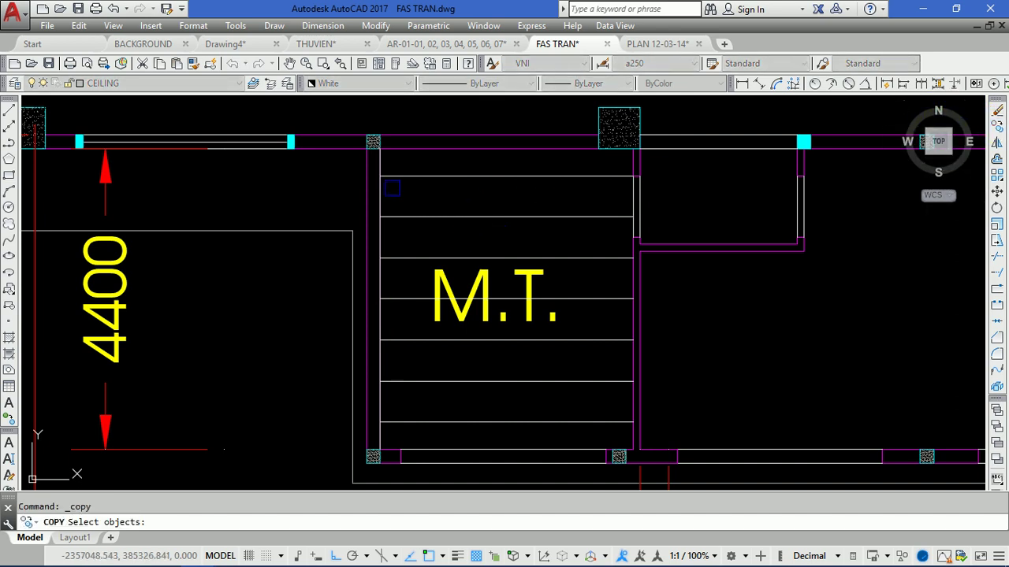
pyautogui.scroll(3, 378, 191)
pyautogui.click(365, 194)
pyautogui.press('Return')
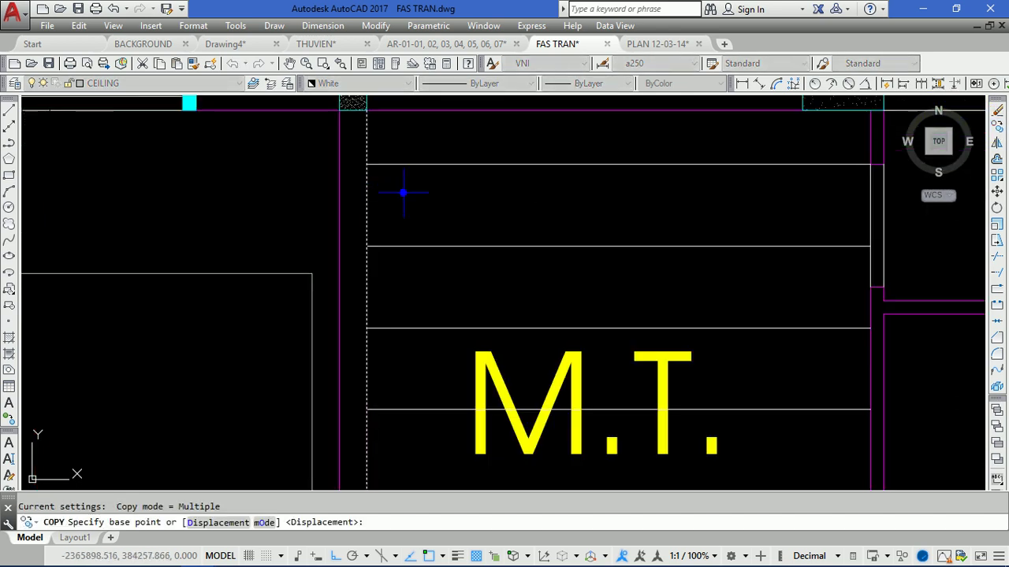
pyautogui.click(366, 245)
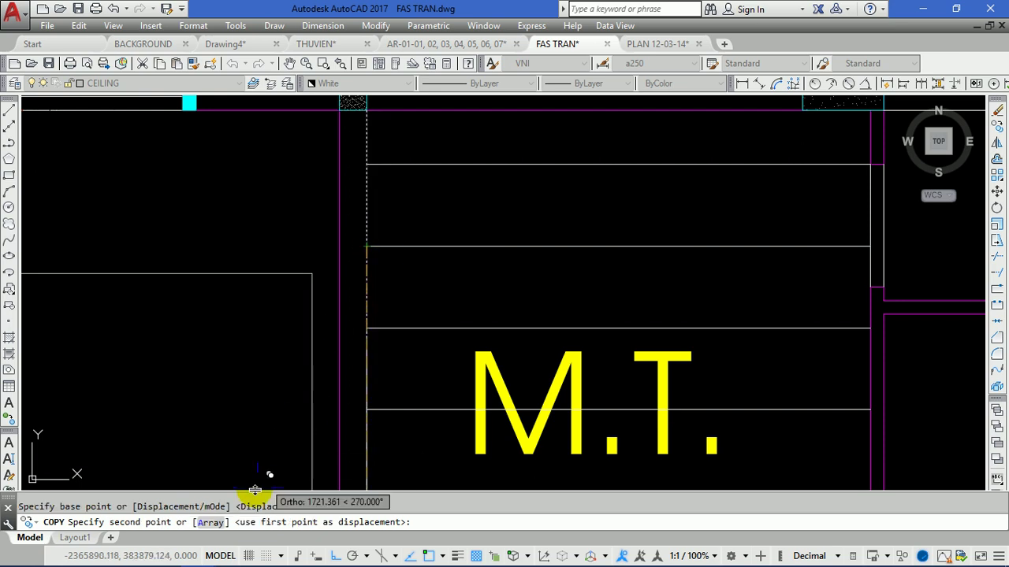
pyautogui.click(210, 522)
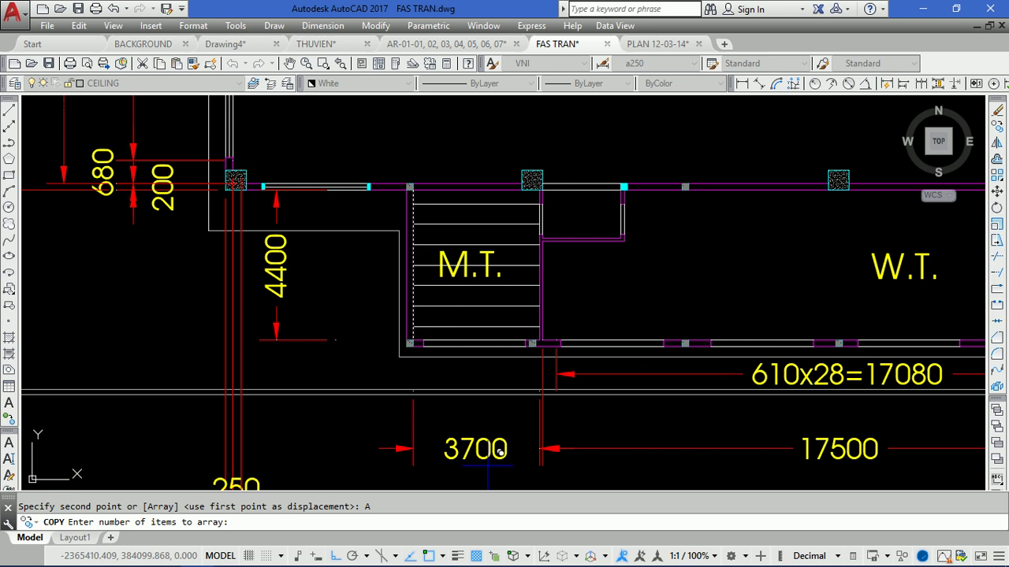
pyautogui.scroll(3, 417, 202)
pyautogui.scroll(3, 429, 211)
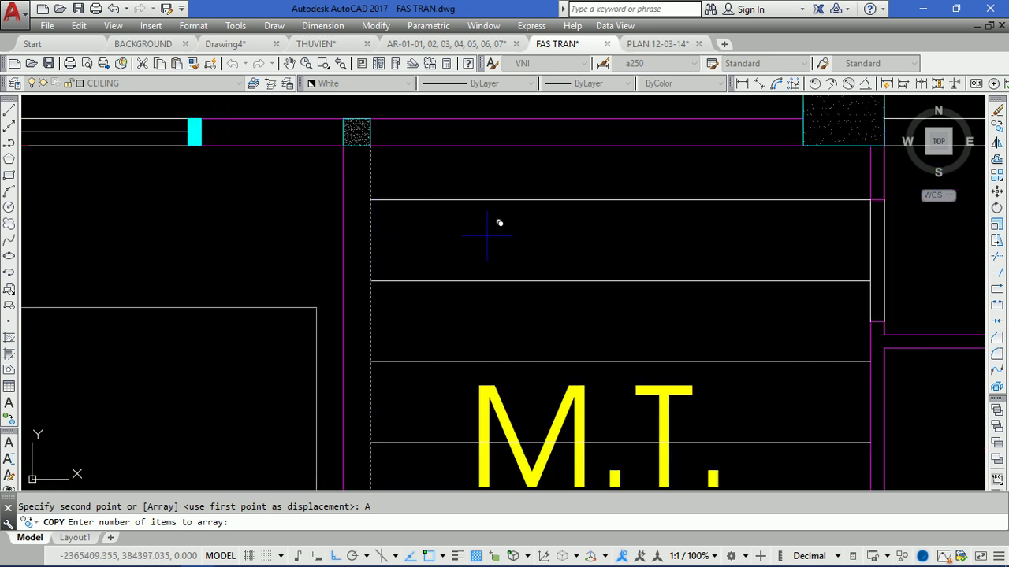
pyautogui.scroll(-2, 431, 233)
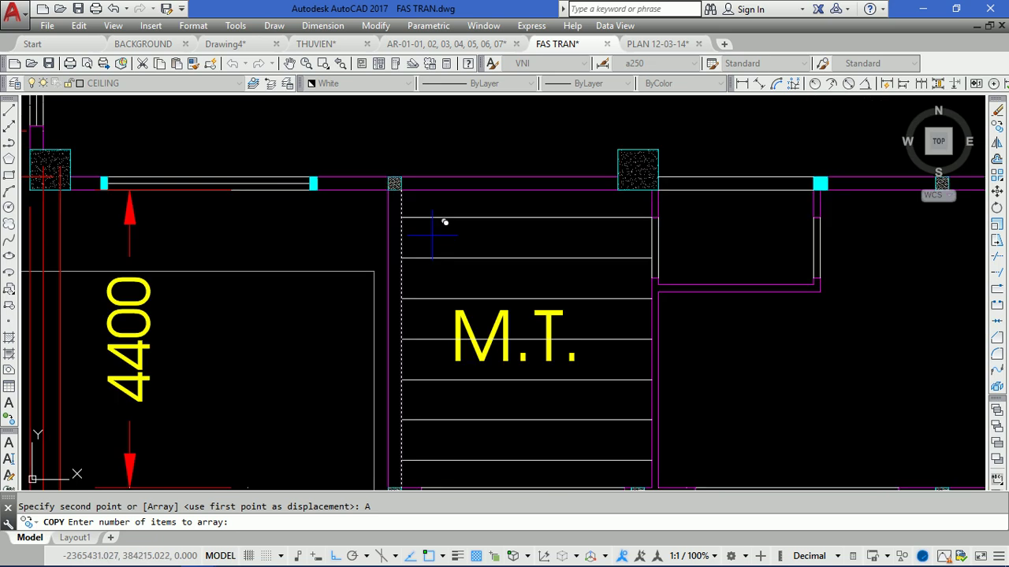
pyautogui.scroll(2, 432, 234)
pyautogui.write('6')
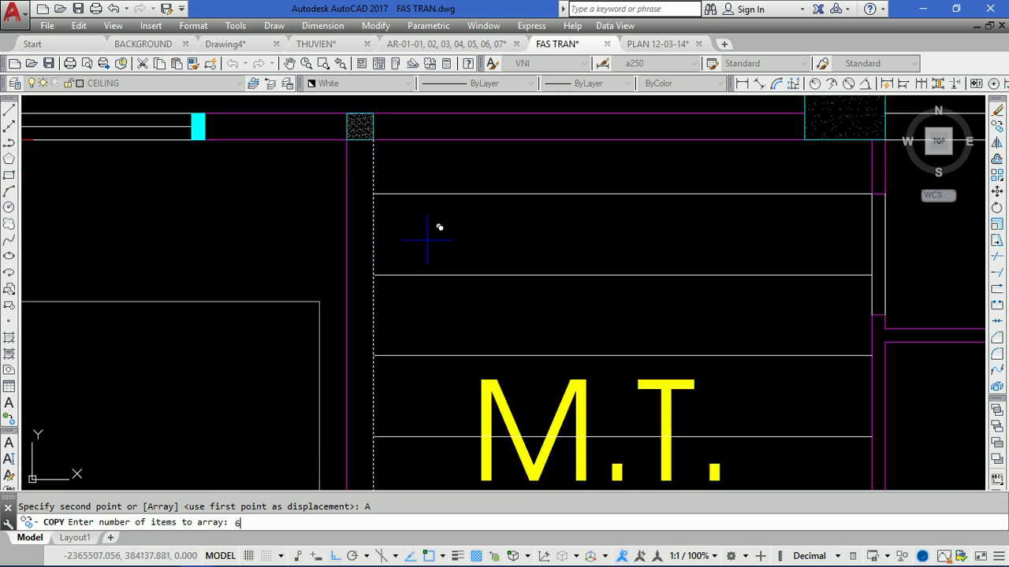
pyautogui.press('Return')
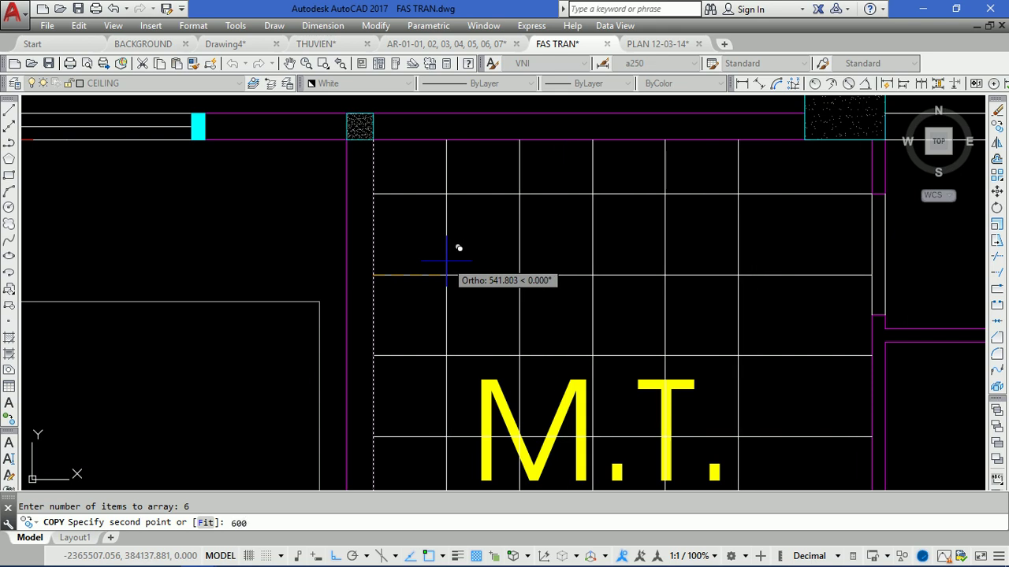
pyautogui.press('Return')
pyautogui.scroll(-3, 457, 201)
pyautogui.press('Escape')
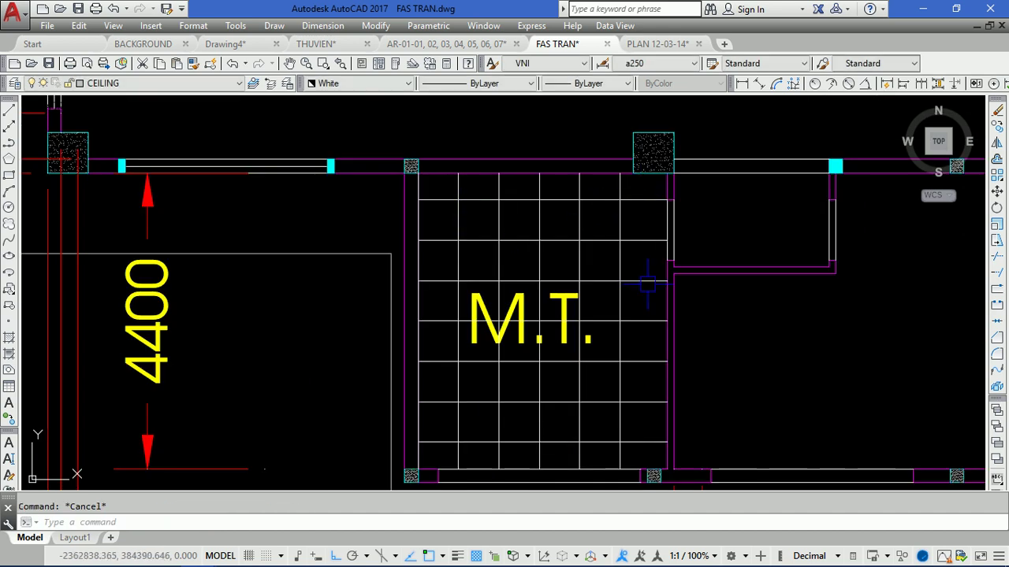
# Copy the rightmost vertical grid line to add another line further right
pyautogui.scroll(3, 634, 227)
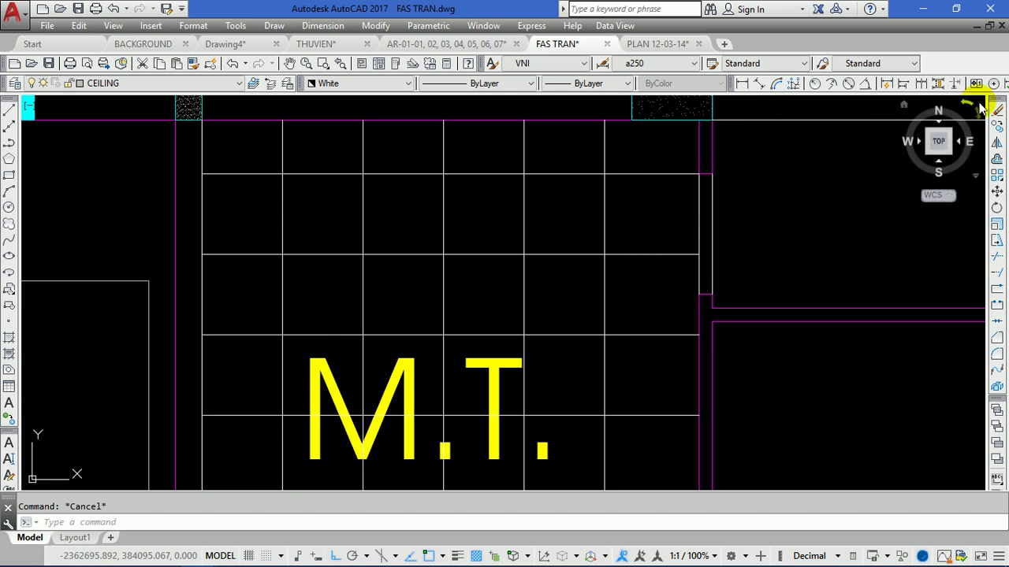
pyautogui.click(997, 126)
pyautogui.click(603, 202)
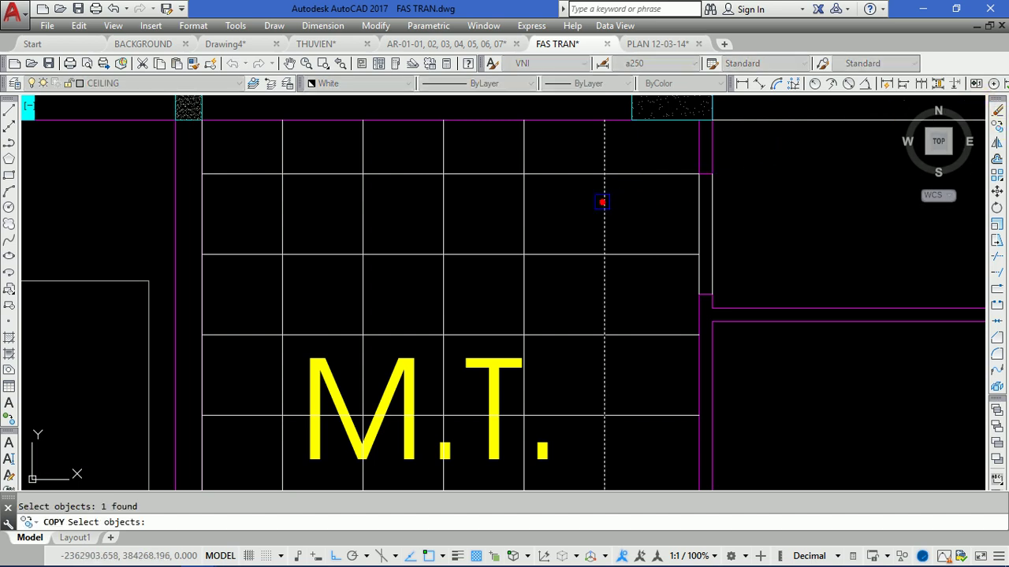
pyautogui.press('Return')
pyautogui.click(524, 202)
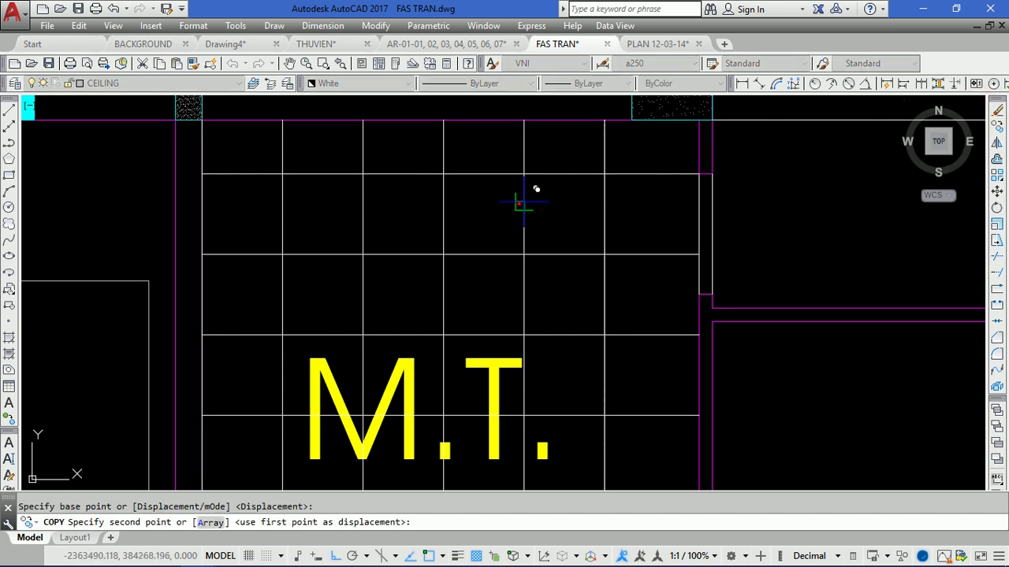
pyautogui.click(604, 202)
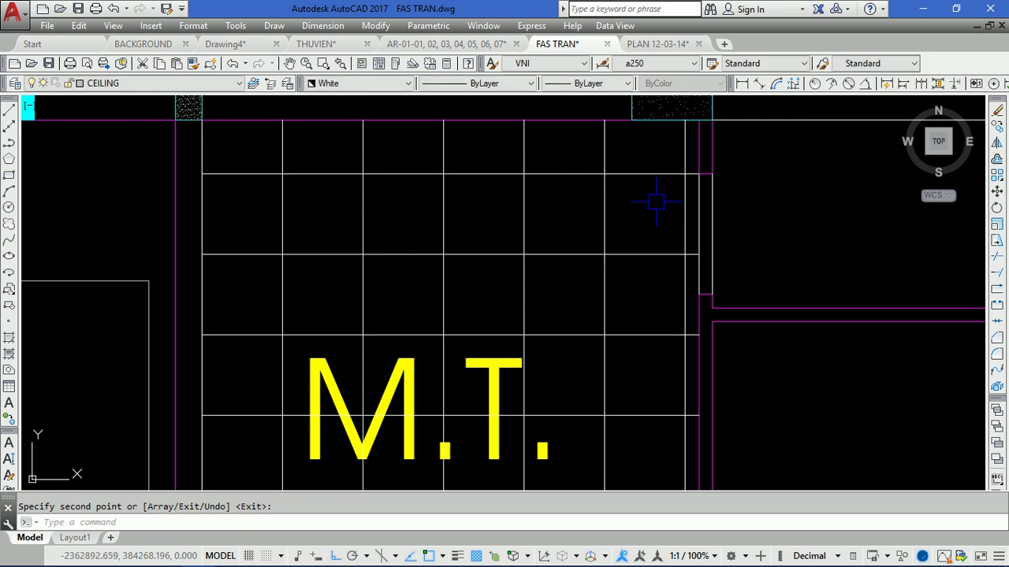
pyautogui.click(202, 204)
pyautogui.press('Return')
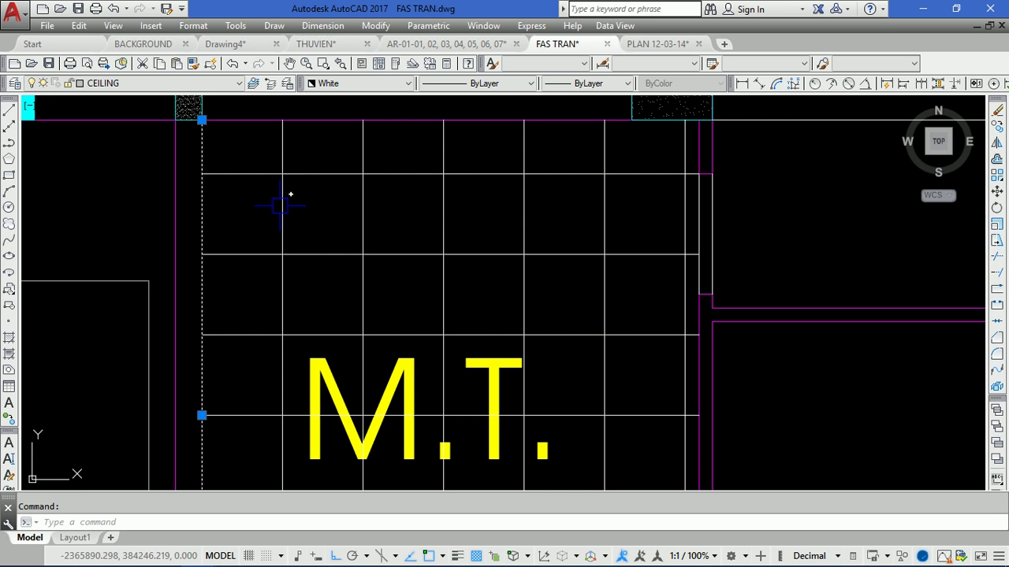
# Select all vertical grid lines, move them slightly, then undo the move
pyautogui.click(282, 206)
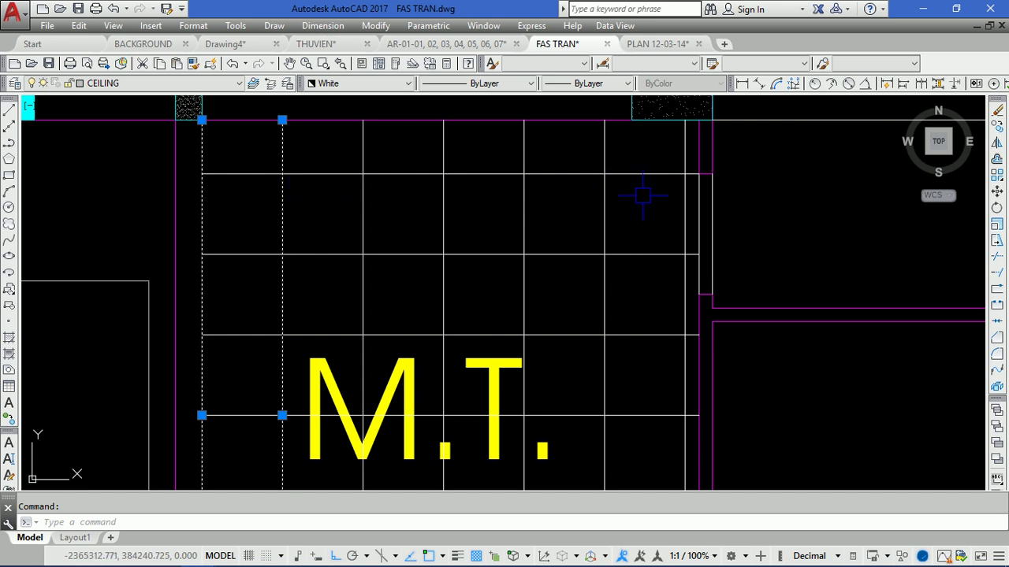
pyautogui.click(666, 206)
pyautogui.click(247, 207)
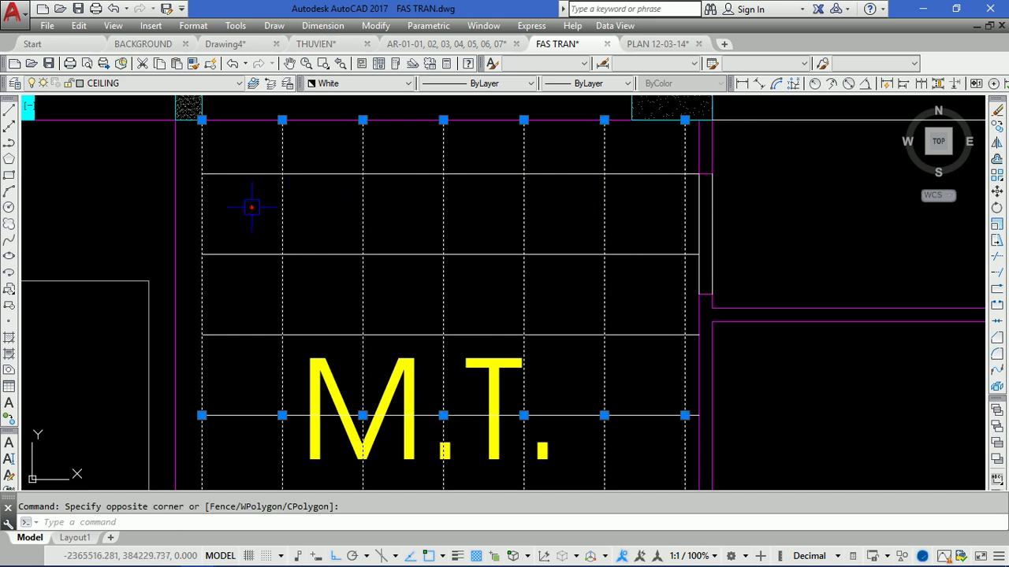
pyautogui.write('m')
pyautogui.press('Return')
pyautogui.click(746, 193)
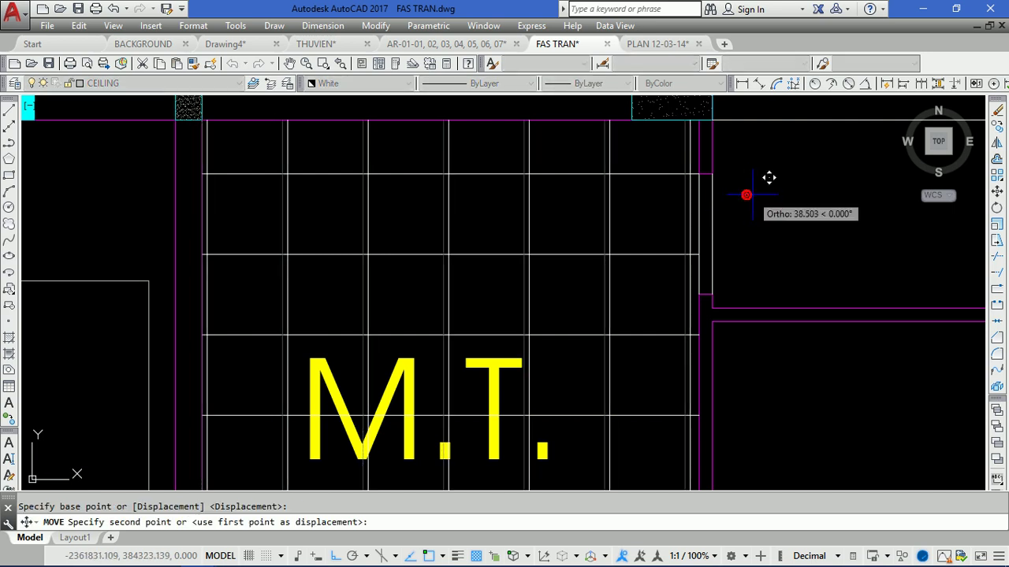
pyautogui.click(755, 193)
pyautogui.scroll(6, 237, 183)
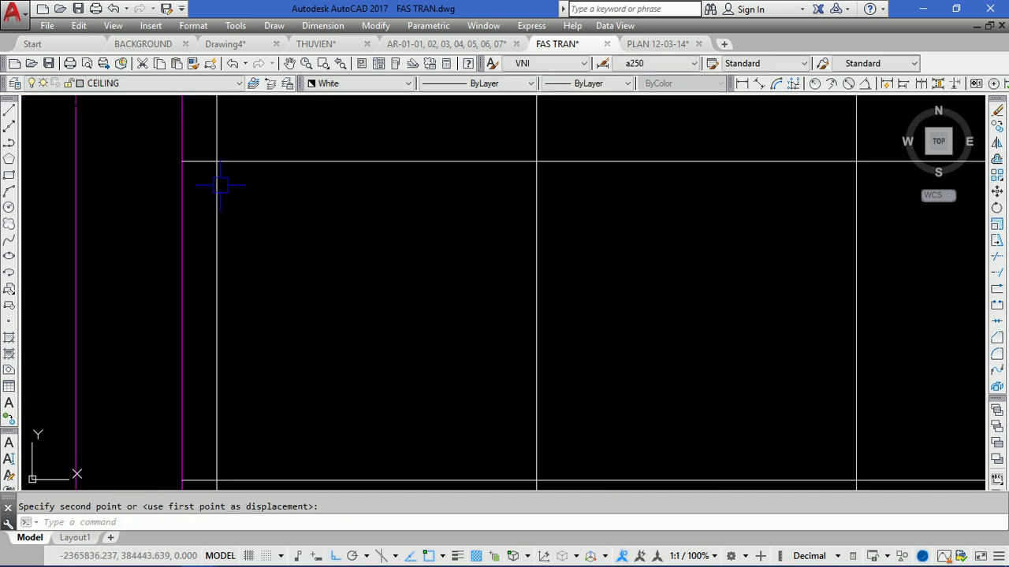
pyautogui.scroll(-6, 73, 195)
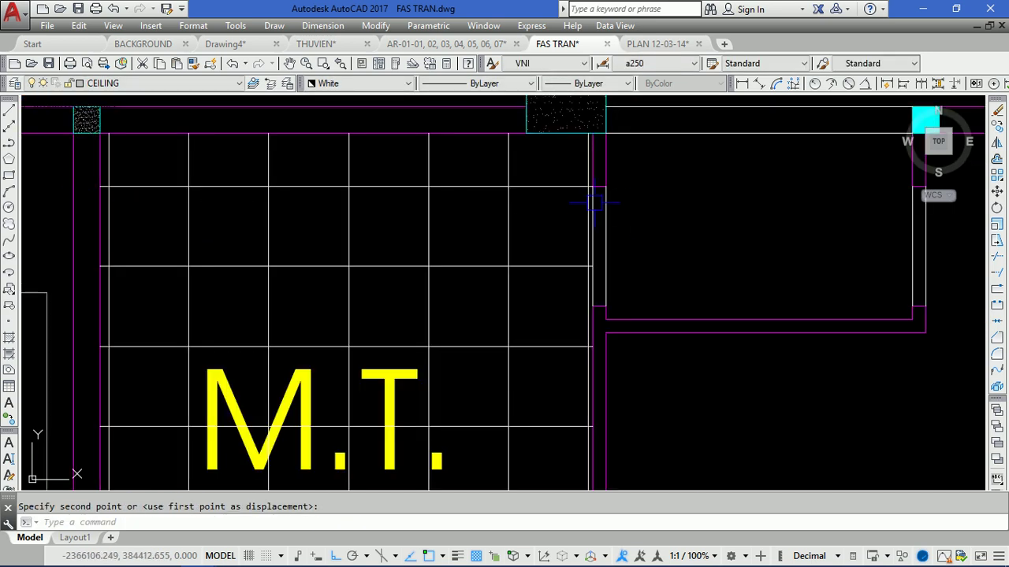
pyautogui.hotkey('ctrl', 'z')
pyautogui.hotkey('ctrl', 'z')
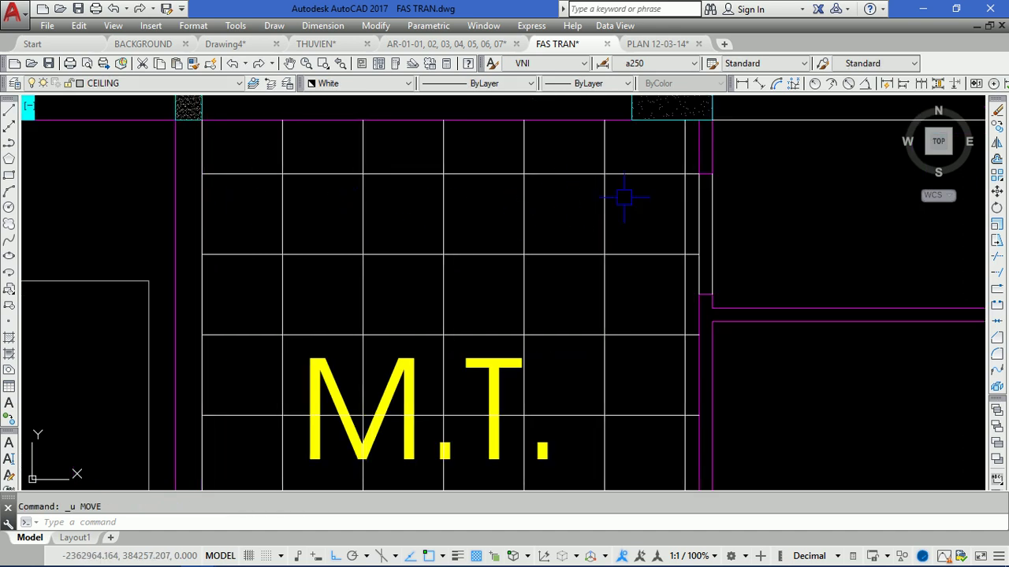
# Make the six vertical grid lines green
pyautogui.click(658, 191)
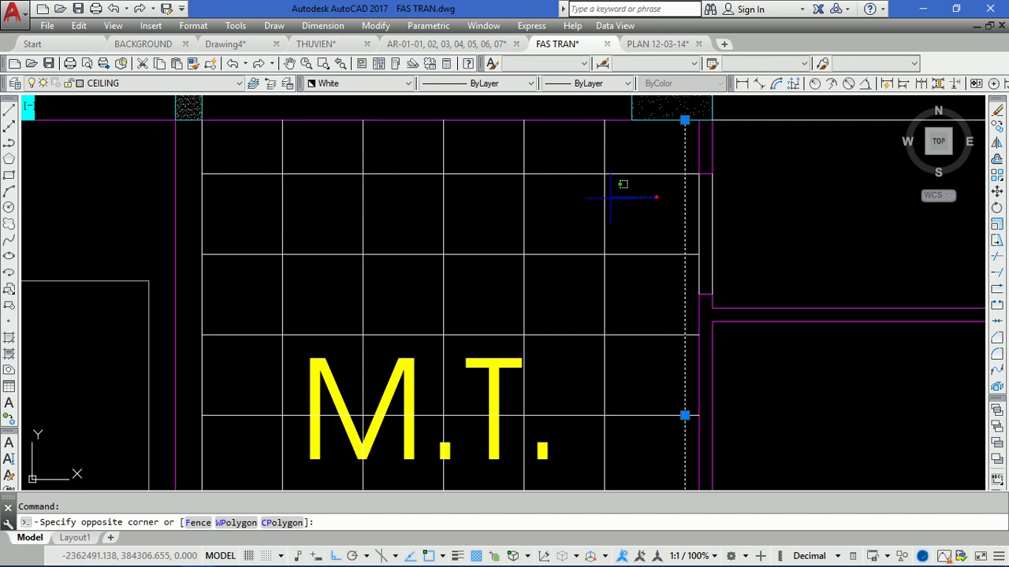
pyautogui.click(266, 207)
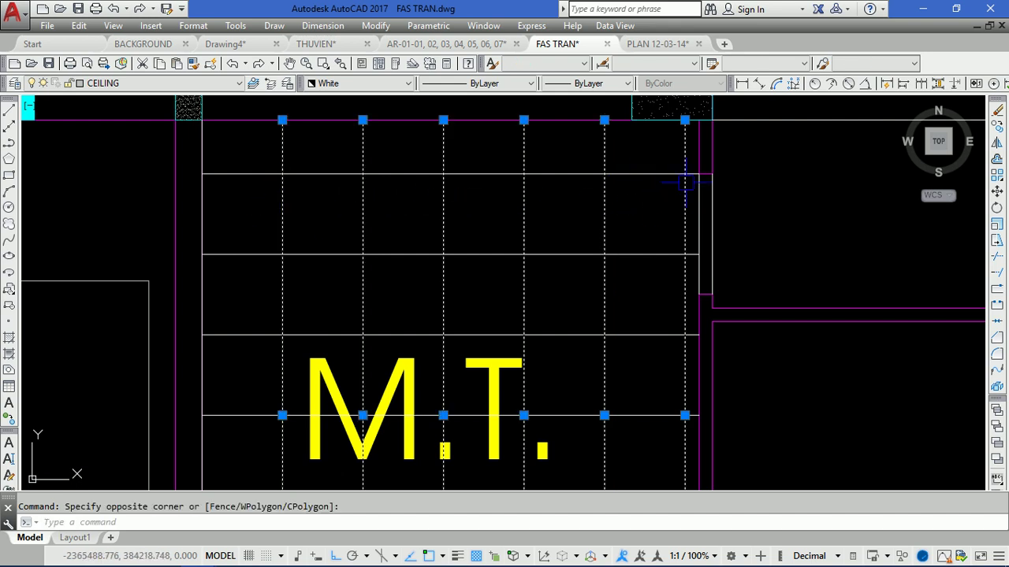
pyautogui.moveTo(292, 198); pyautogui.dragTo(268, 268, button='middle')
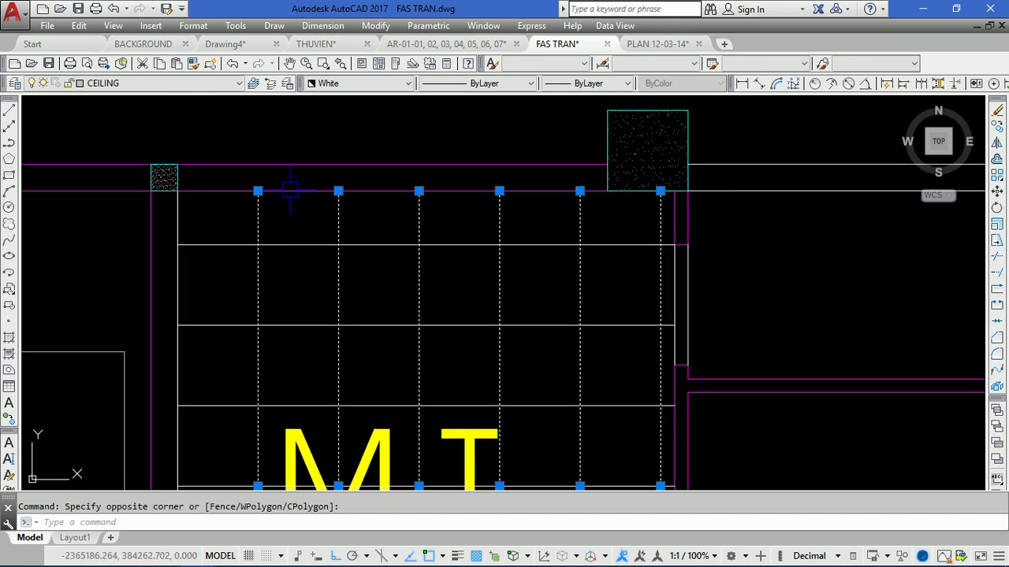
pyautogui.click(365, 84)
pyautogui.click(339, 105)
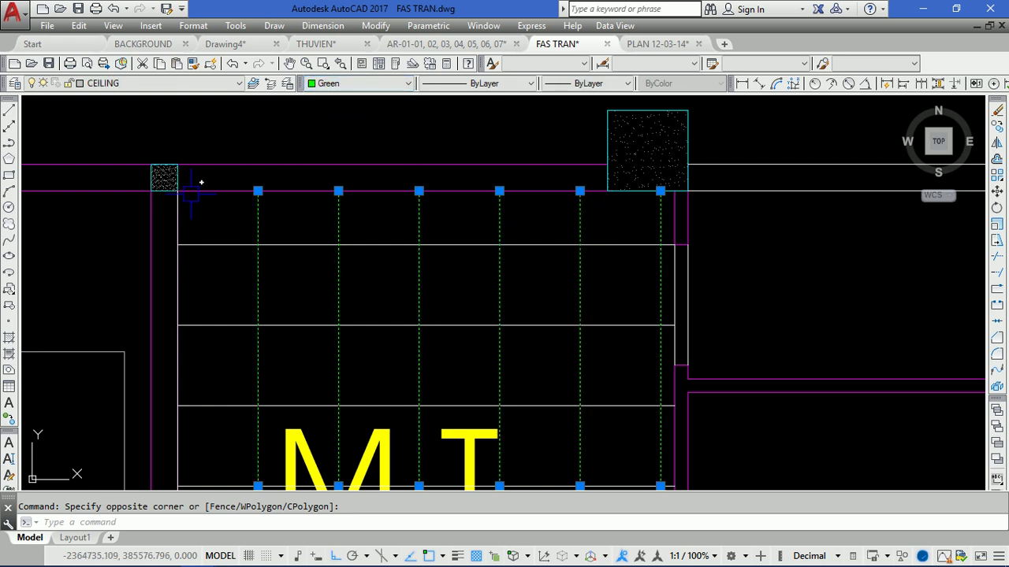
# Draw a red line along the room's top edge from corner to corner
pyautogui.press('Escape')
pyautogui.write('l')
pyautogui.press('Return')
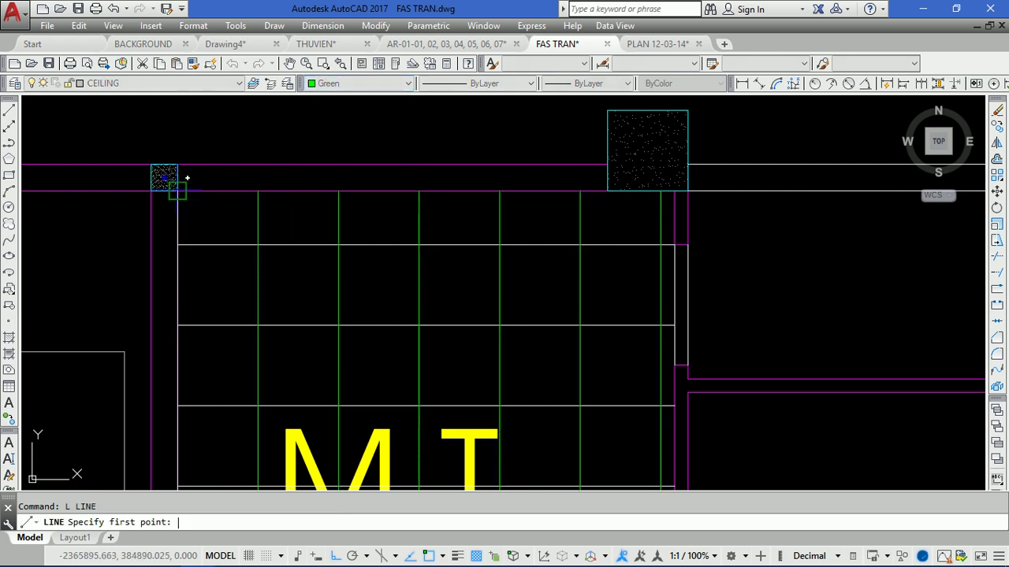
pyautogui.click(177, 190)
pyautogui.click(661, 190)
pyautogui.press('Escape')
pyautogui.click(540, 190)
pyautogui.click(408, 83)
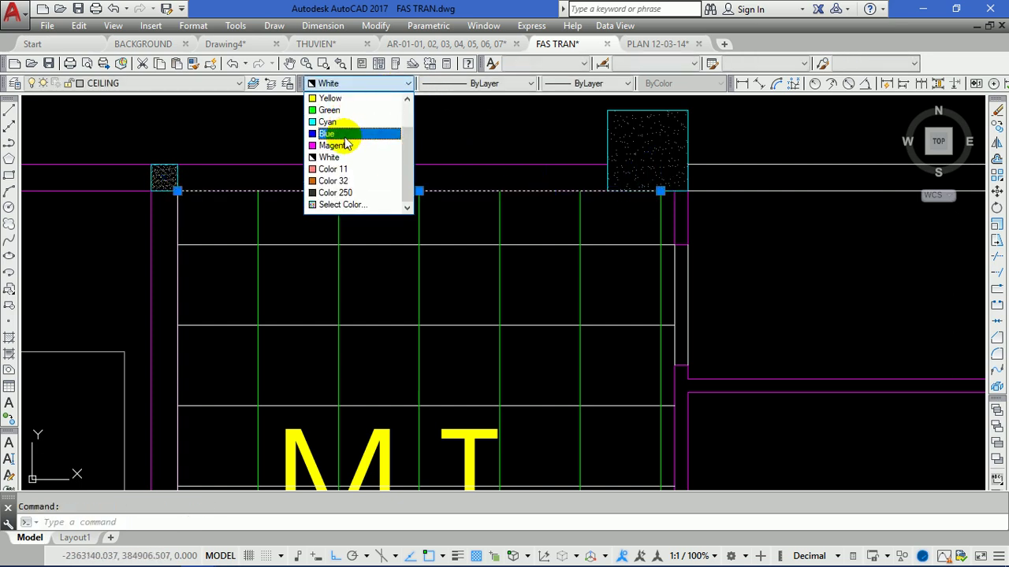
pyautogui.scroll(1, 347, 118)
pyautogui.click(339, 123)
pyautogui.press('Escape')
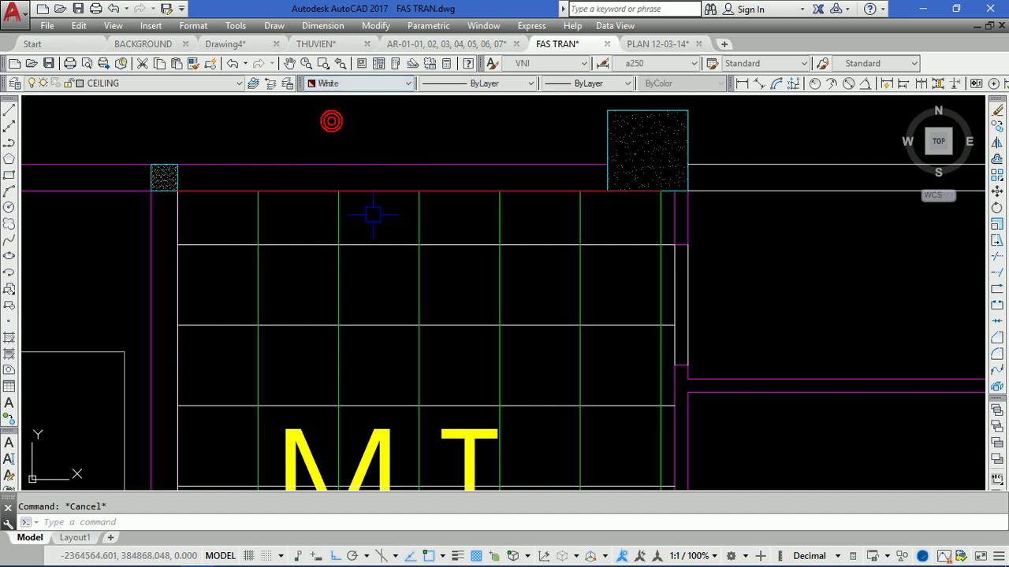
# Select the green vertical lines to check them, then deselect them
pyautogui.click(661, 213)
pyautogui.click(612, 209)
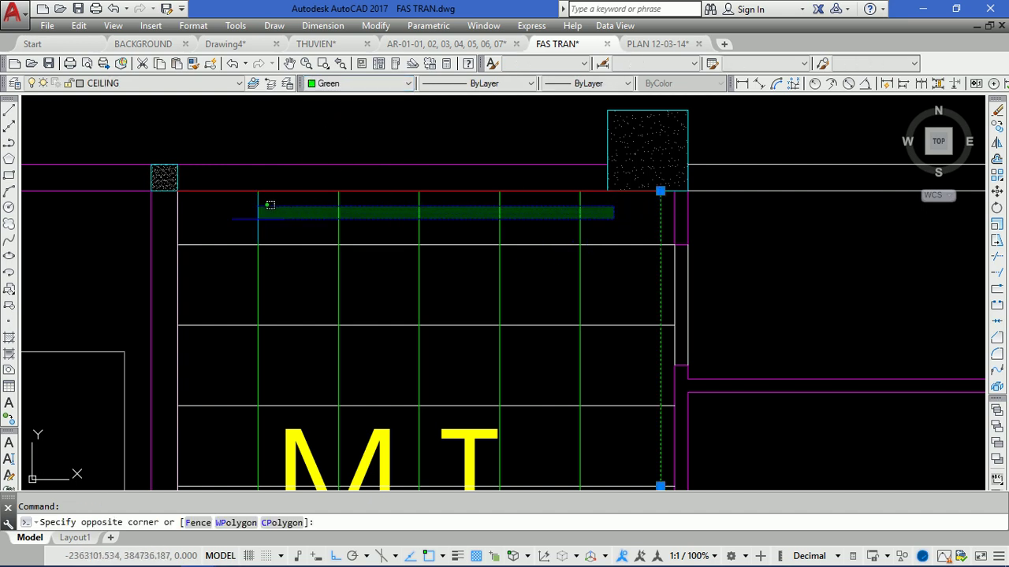
pyautogui.click(209, 213)
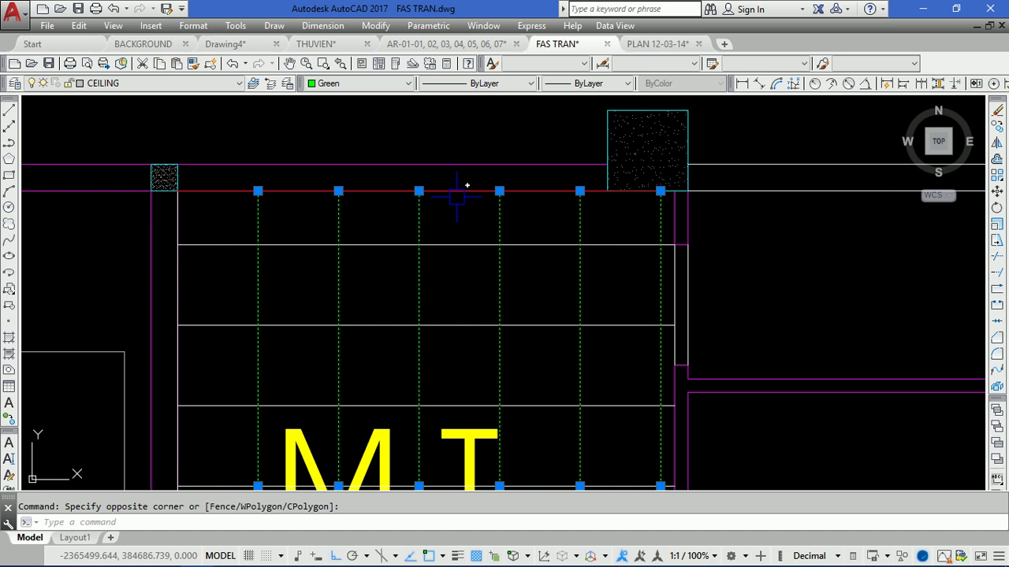
pyautogui.press('Escape')
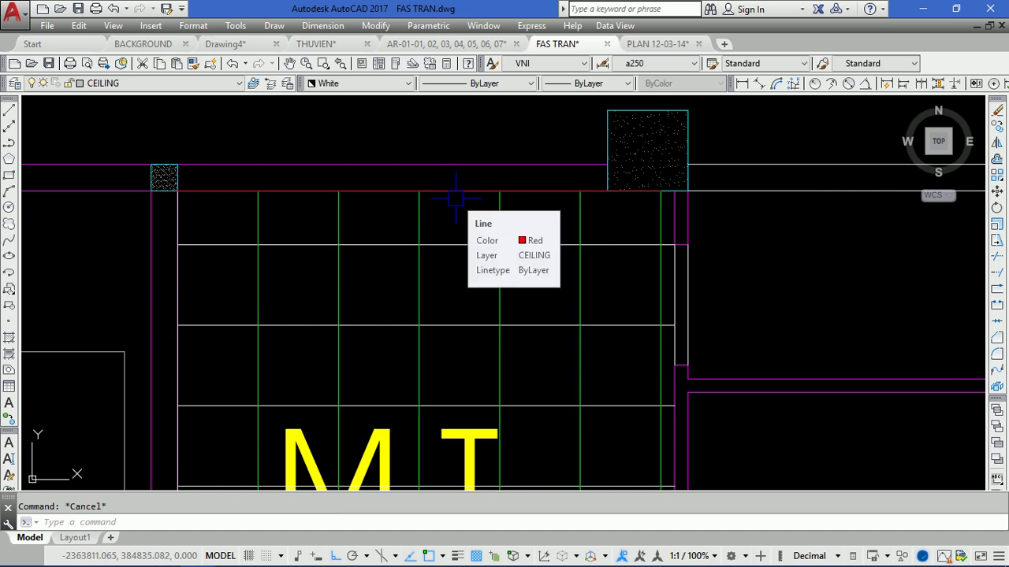
pyautogui.press('Return')
pyautogui.click(196, 219)
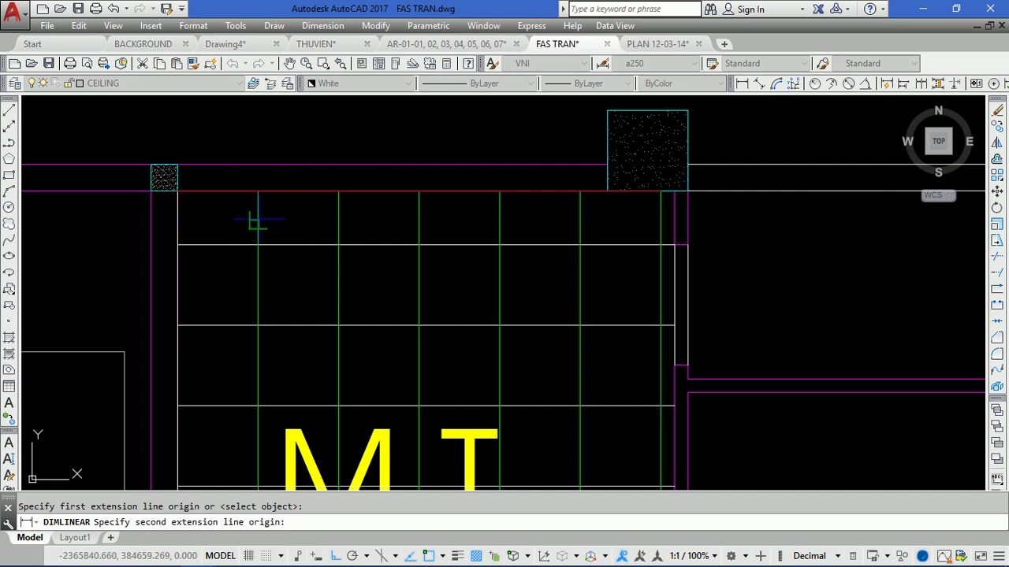
pyautogui.click(258, 221)
pyautogui.click(260, 234)
pyautogui.press('Return')
pyautogui.click(661, 234)
pyautogui.click(674, 233)
pyautogui.click(666, 266)
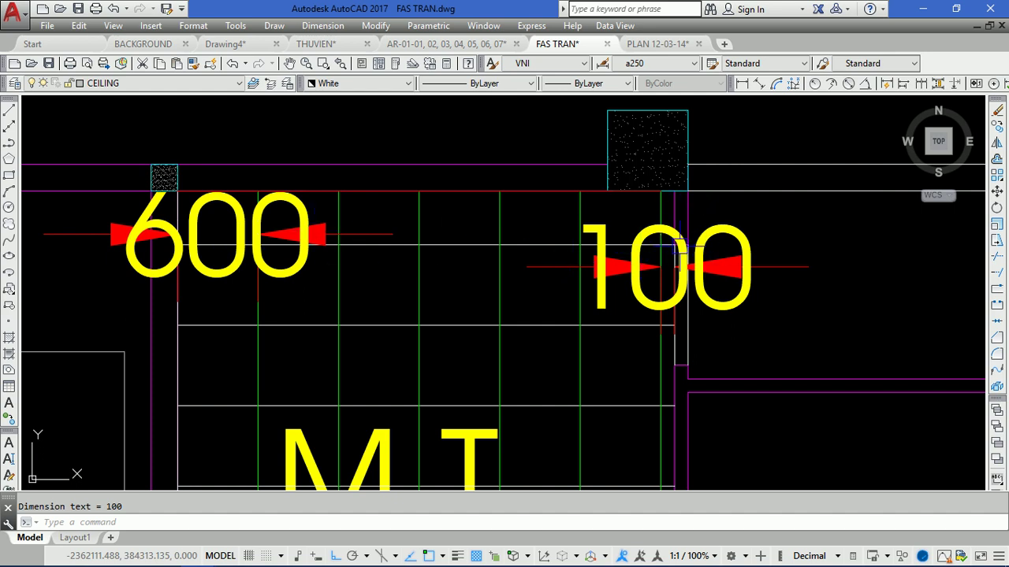
pyautogui.click(626, 268)
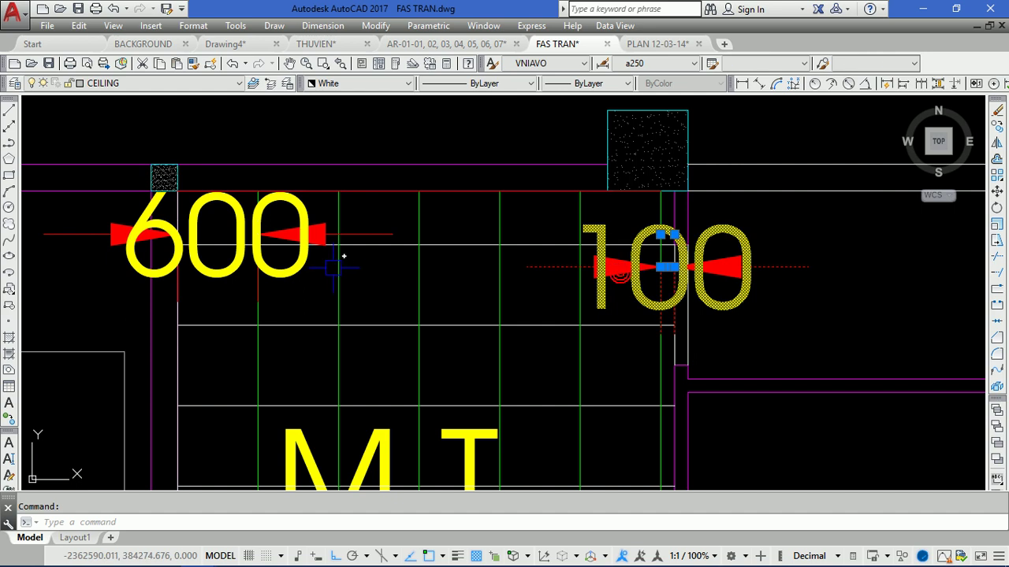
pyautogui.click(282, 272)
pyautogui.write('e')
pyautogui.press('Return')
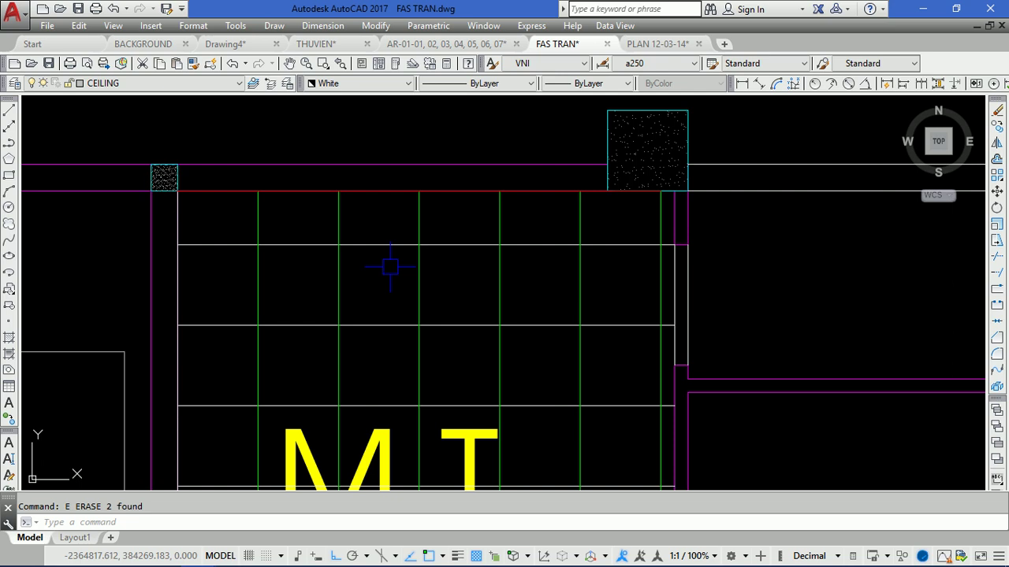
# Select the six green lines for MOVE, basing it on the midpoint between the outermost lines
pyautogui.write('m')
pyautogui.press('Return')
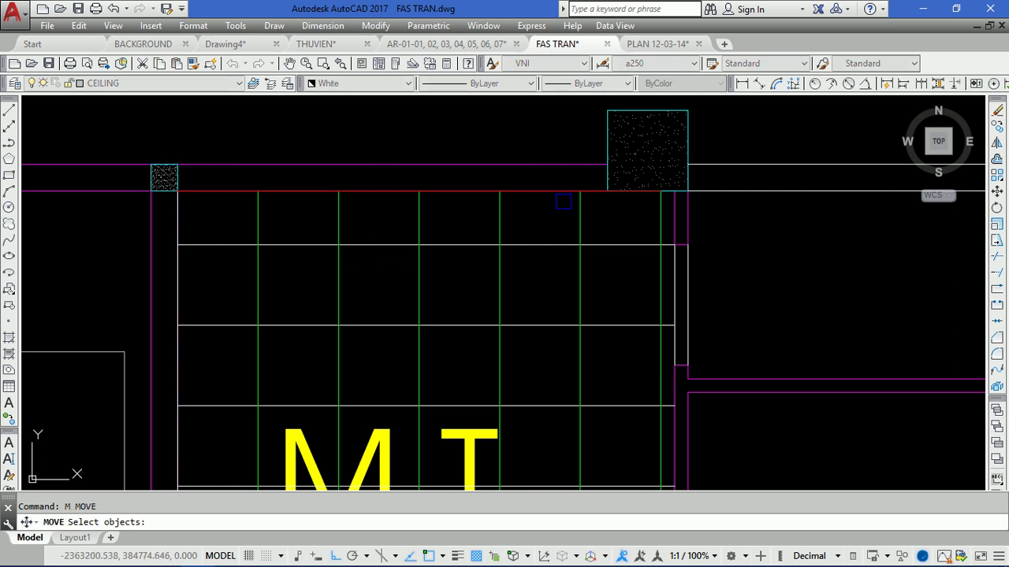
pyautogui.click(661, 214)
pyautogui.click(633, 213)
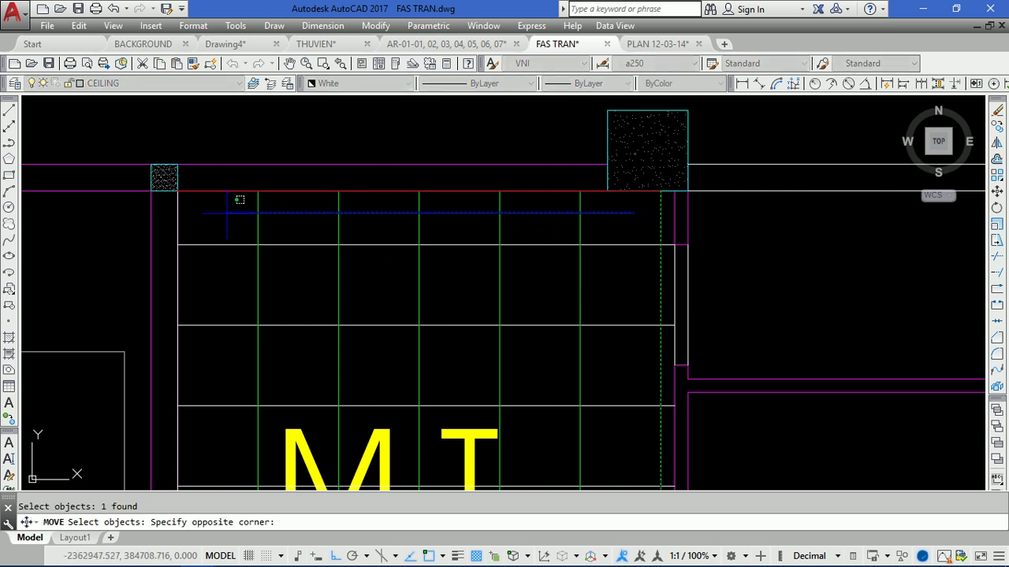
pyautogui.click(230, 212)
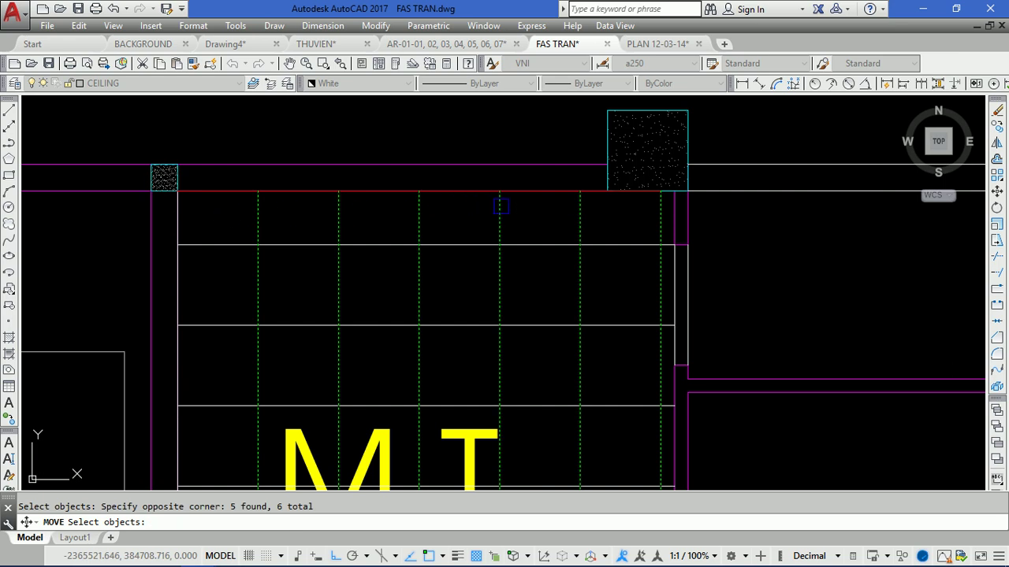
pyautogui.press('Return')
pyautogui.write('M2P')
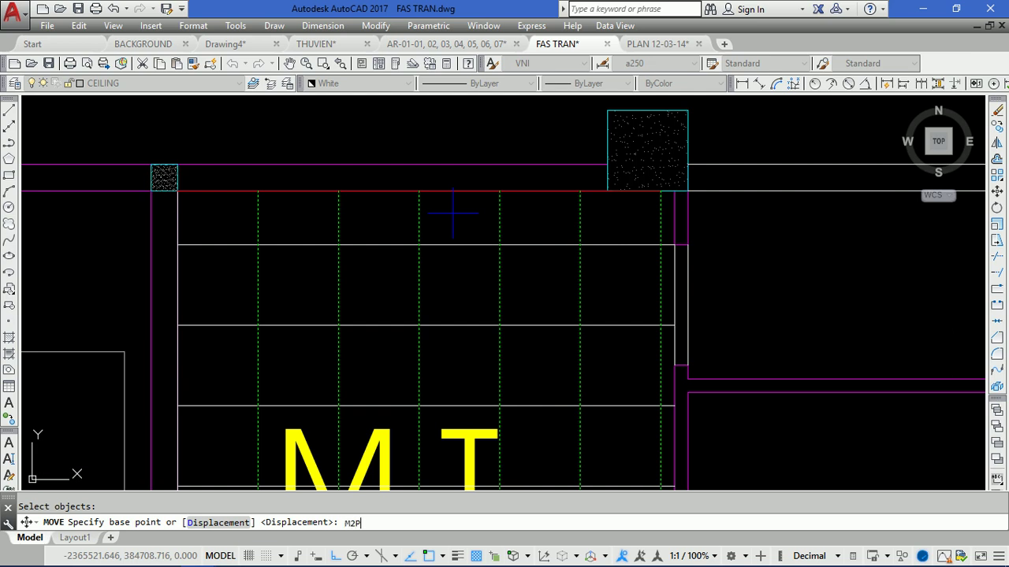
pyautogui.press('Return')
pyautogui.click(257, 191)
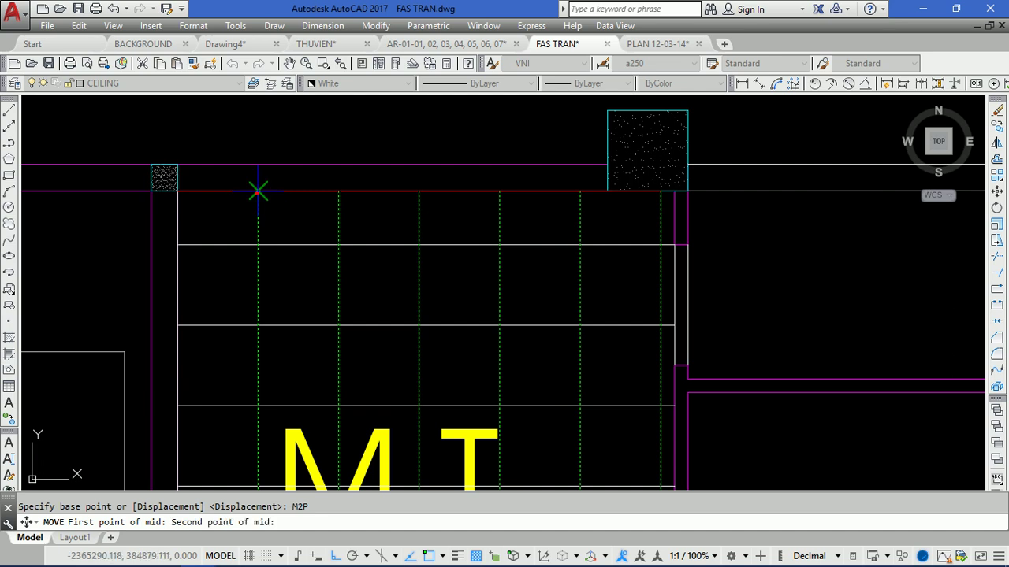
pyautogui.click(660, 191)
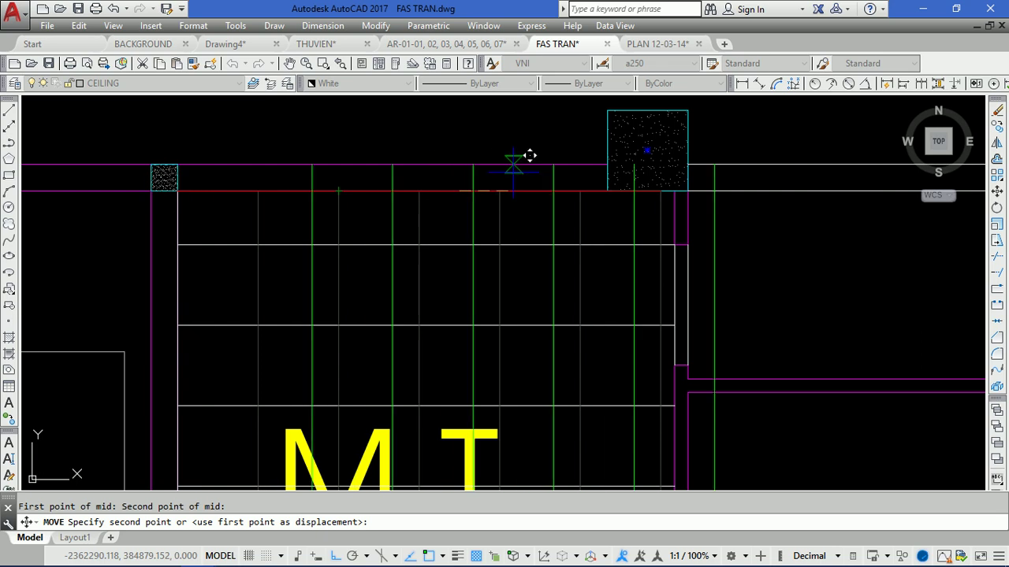
# Place them at the midpoint between the room's top-left and right corners, centring them
pyautogui.write('m')
pyautogui.write('2P')
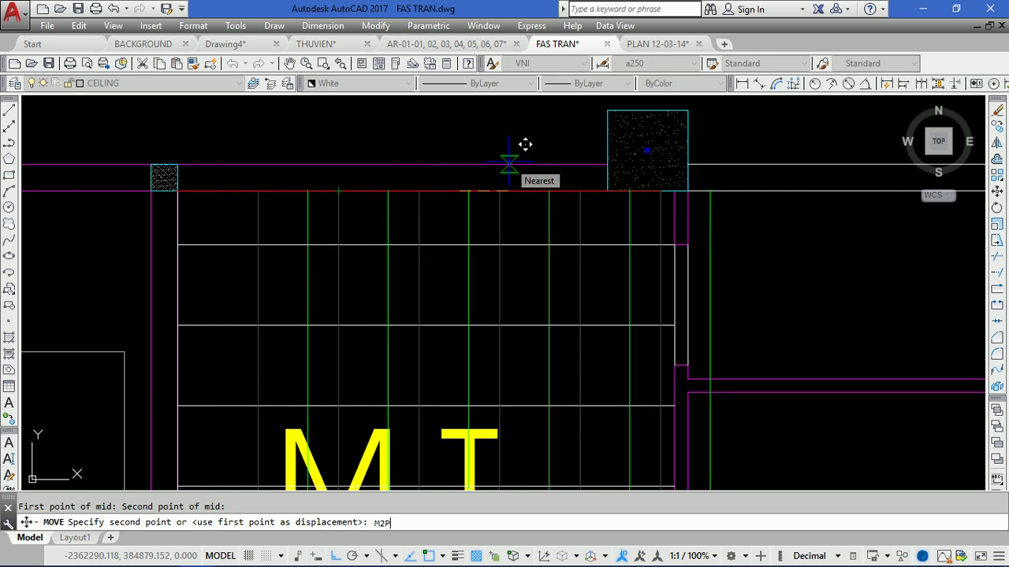
pyautogui.press('Return')
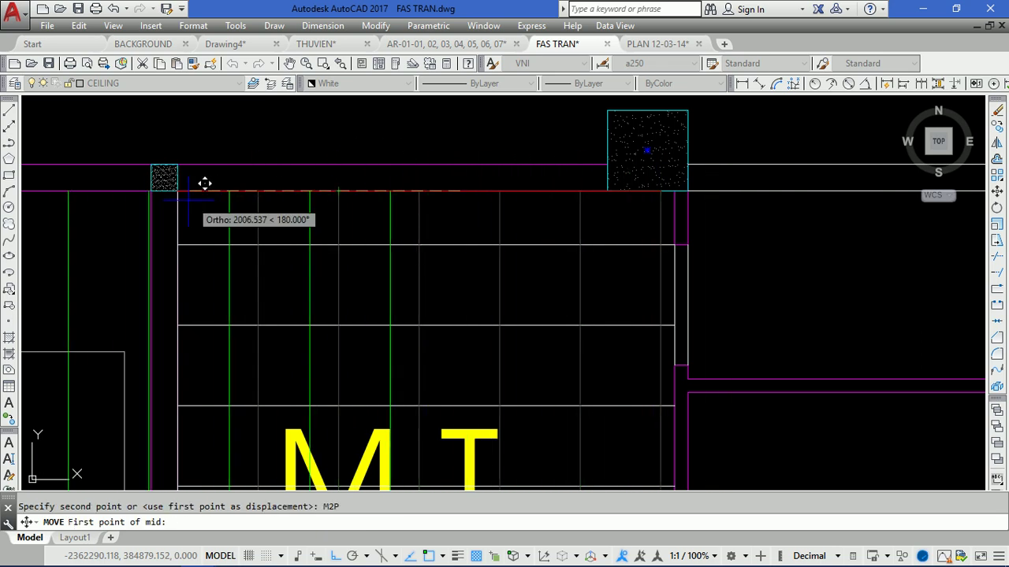
pyautogui.click(196, 172)
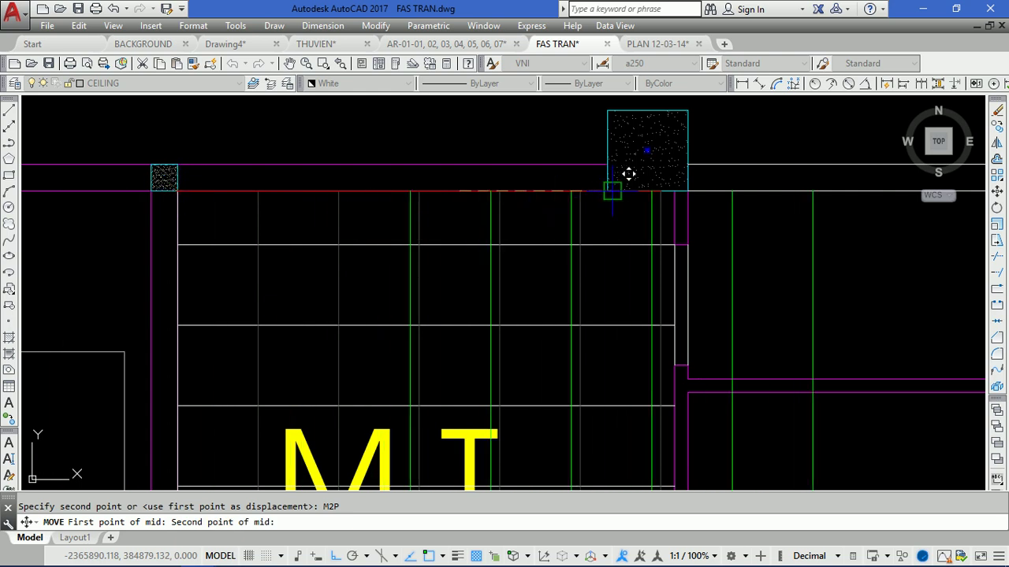
pyautogui.click(665, 183)
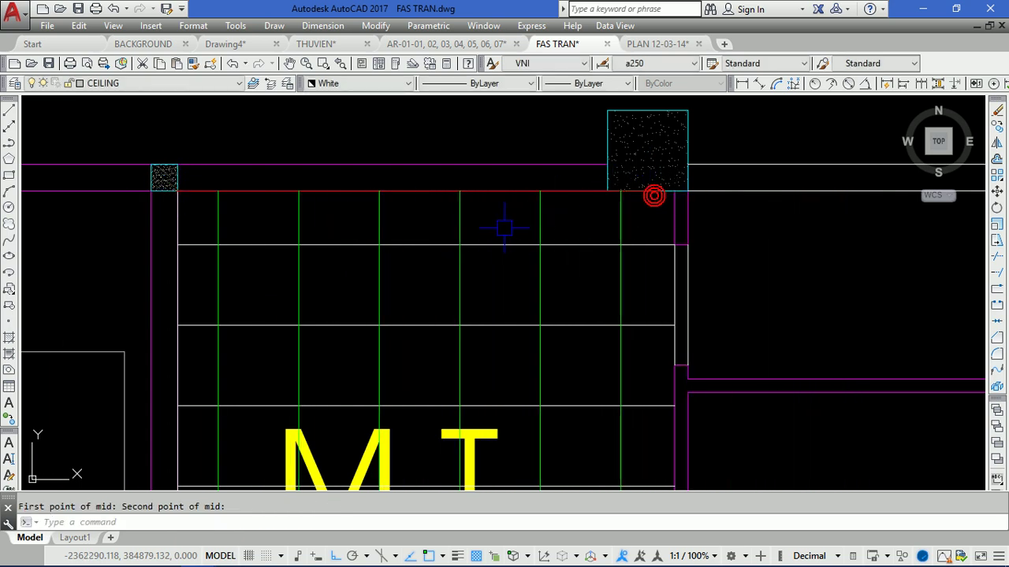
# Dimension the 400 gap on the right side of the room's top edge
pyautogui.write('DLI')
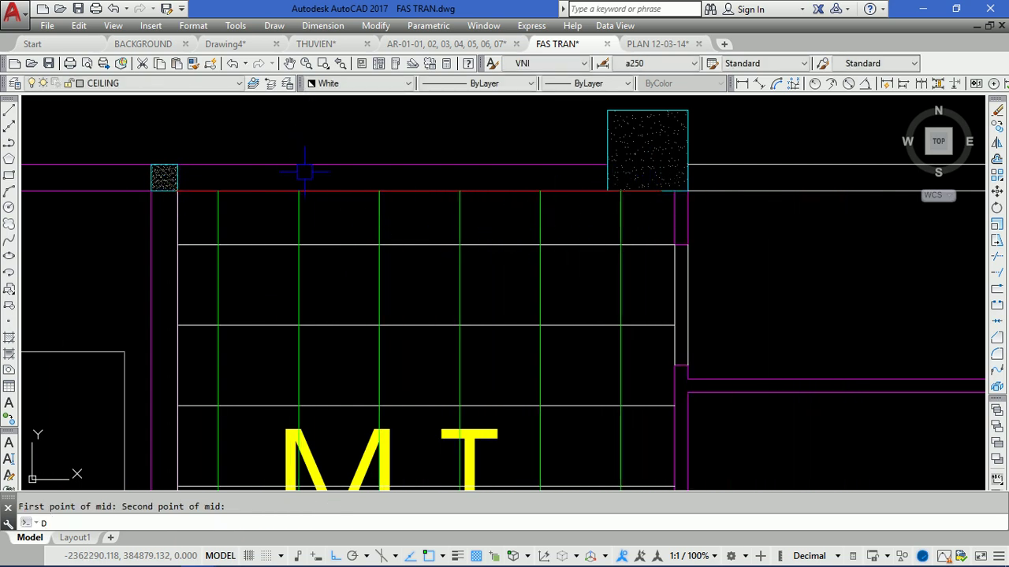
pyautogui.press('Return')
pyautogui.click(620, 245)
pyautogui.click(674, 245)
pyautogui.scroll(-2, 679, 239)
pyautogui.click(678, 149)
# Dimension the 300 gap on the left, then undo the dimensions and the centring move
pyautogui.press('Return')
pyautogui.click(426, 250)
pyautogui.click(445, 247)
pyautogui.click(433, 155)
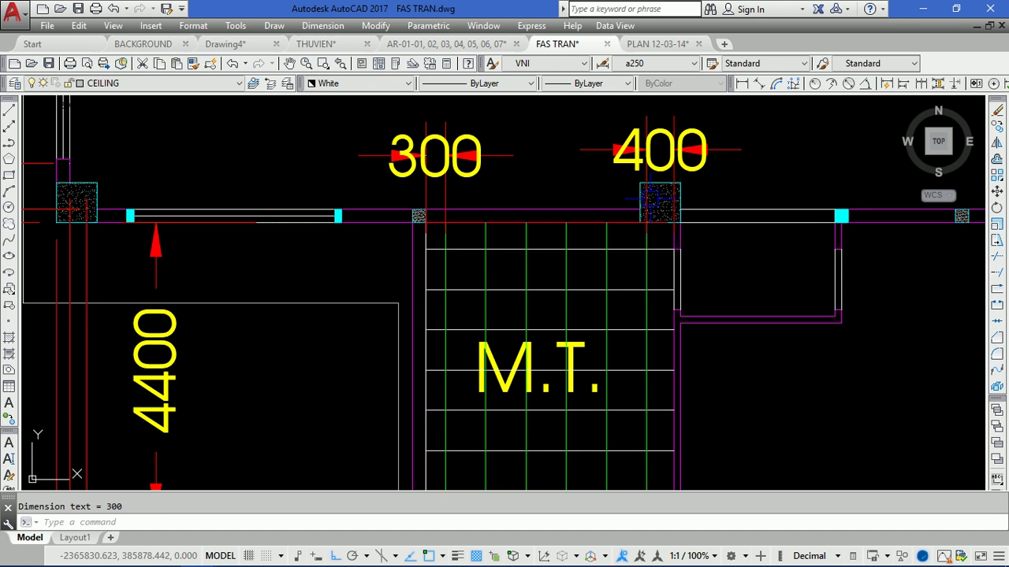
pyautogui.hotkey('ctrl', 'z')
pyautogui.hotkey('ctrl', 'z')
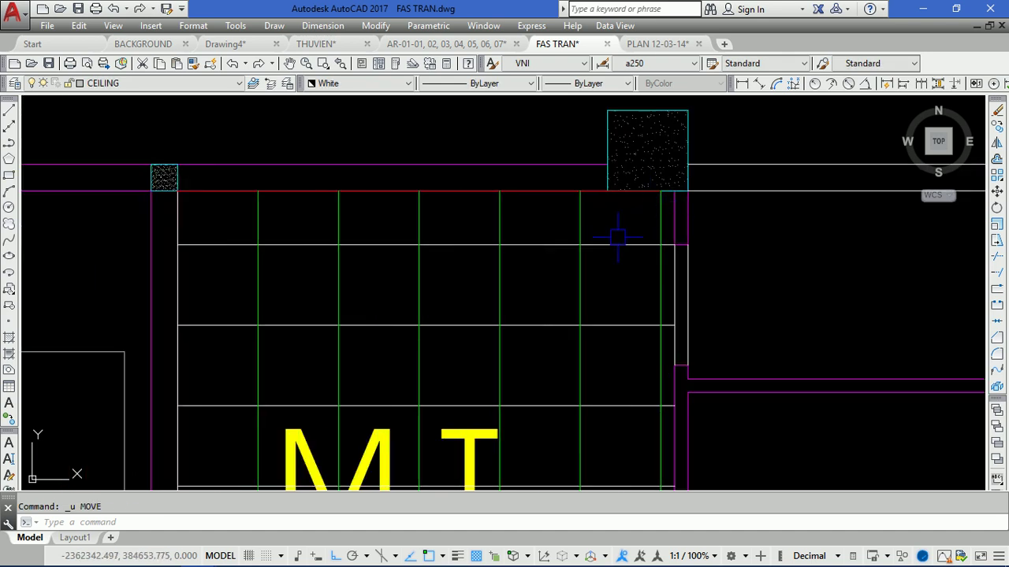
# Select the M.T. room's green vertical grid lines to move, basing them at the grid span's midpoint
pyautogui.write('m')
pyautogui.press('space')
pyautogui.click(659, 219)
pyautogui.click(642, 203)
pyautogui.click(239, 216)
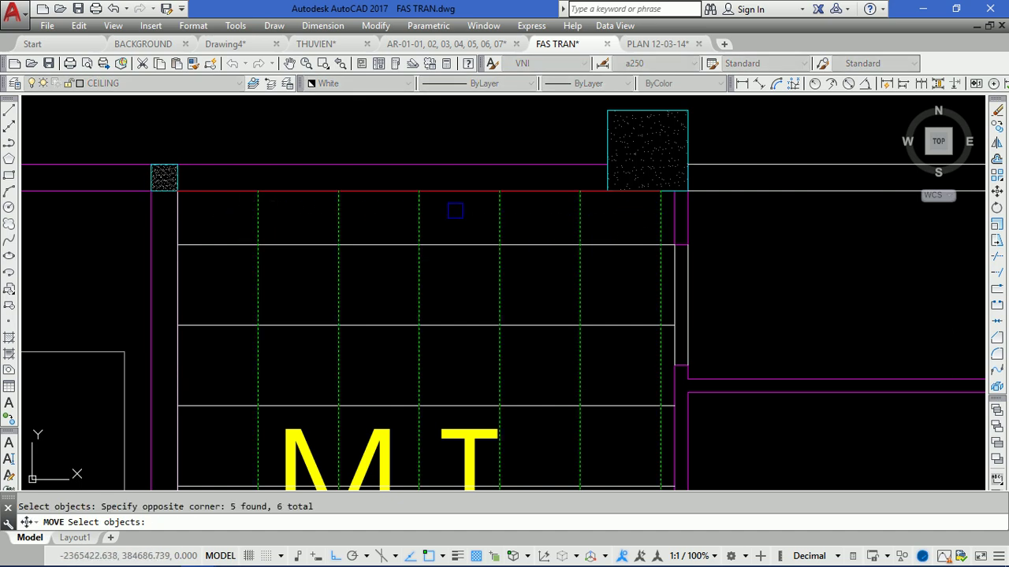
pyautogui.press('space')
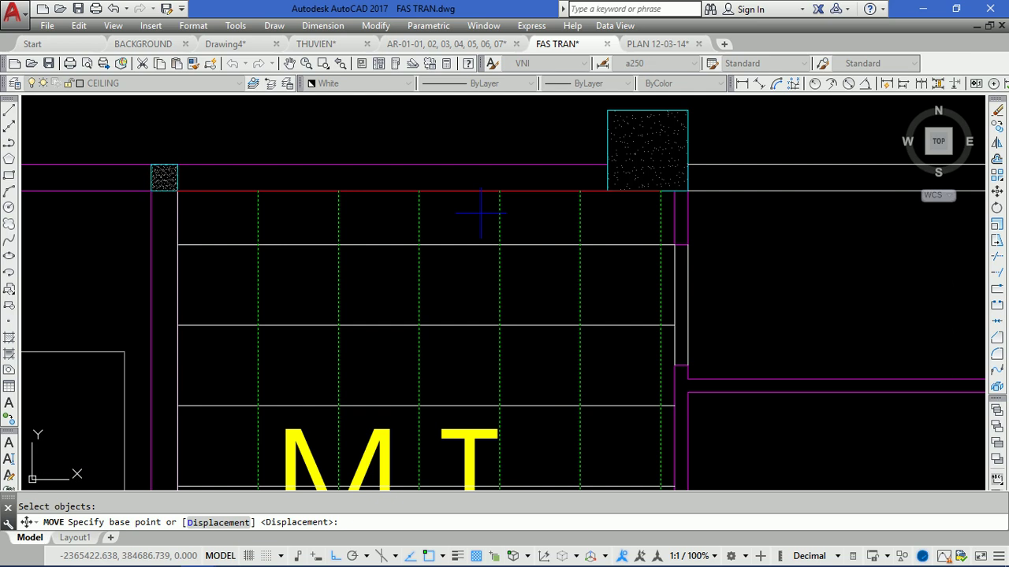
pyautogui.write('M2P')
pyautogui.press('space')
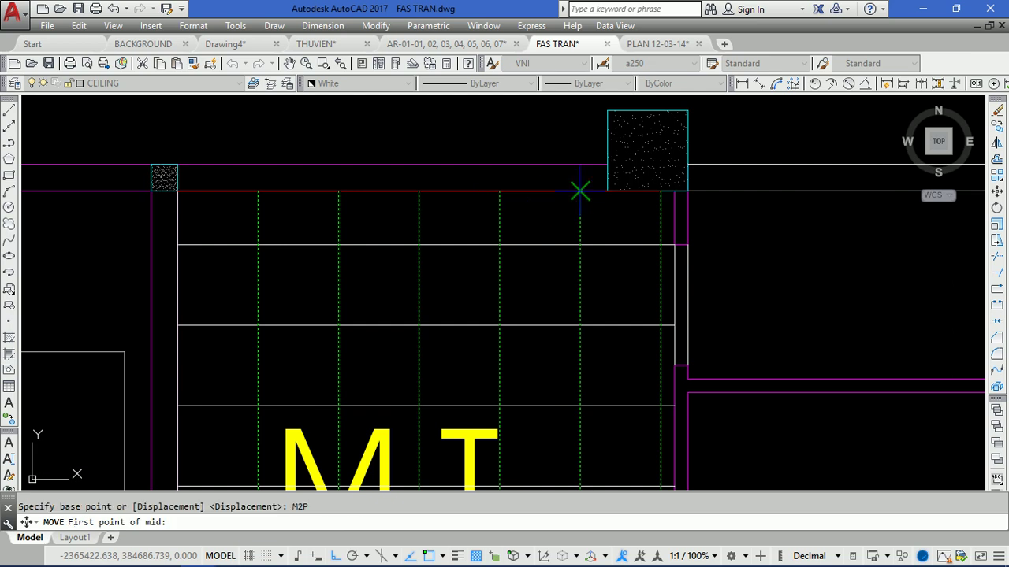
pyautogui.click(662, 191)
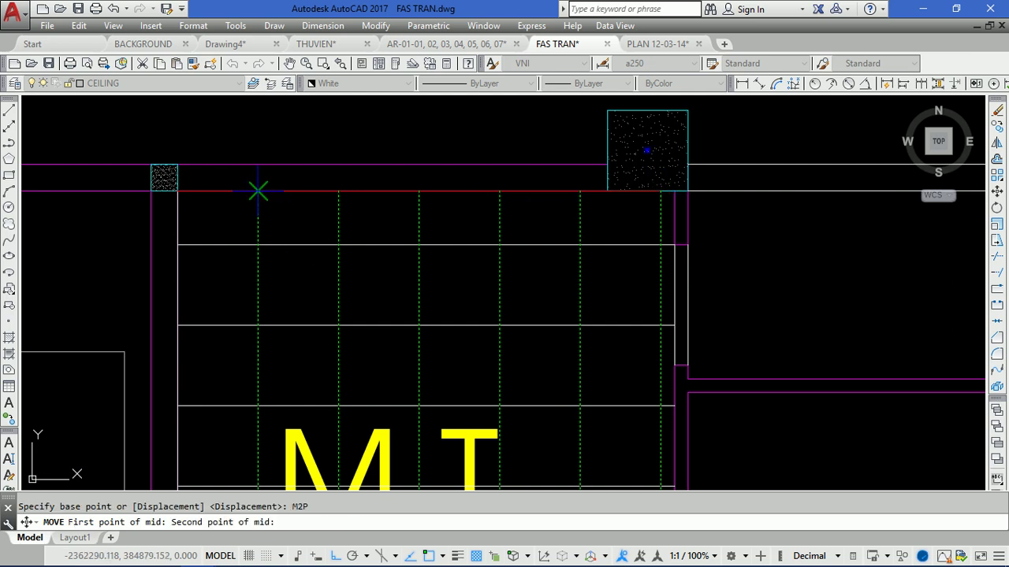
pyautogui.click(258, 191)
pyautogui.write('M2P')
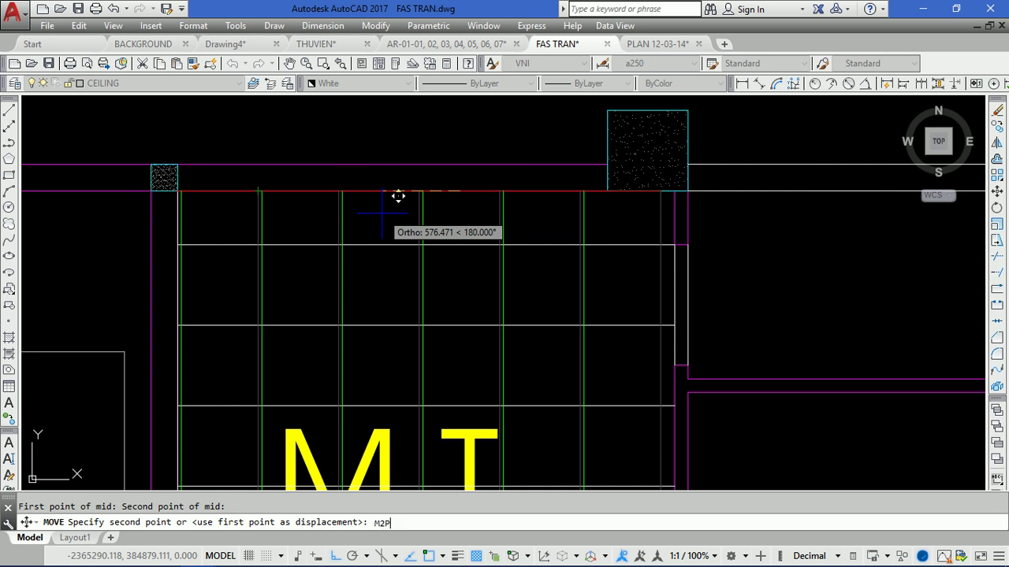
# Drop the lines at the midpoint between the two column block corners on the top wall
pyautogui.press('space')
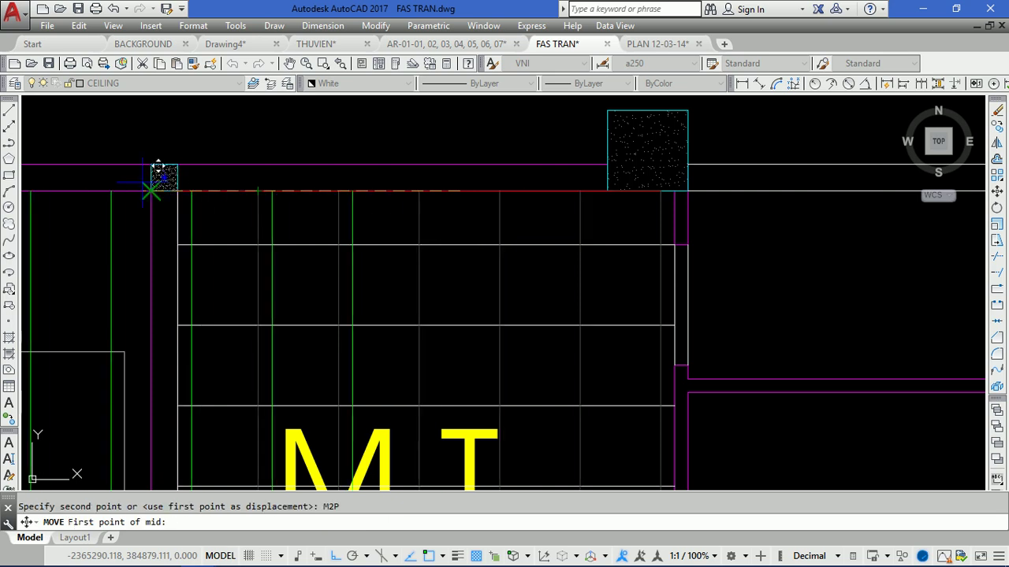
pyautogui.scroll(5, 159, 180)
pyautogui.click(245, 193)
pyautogui.scroll(-5, 155, 182)
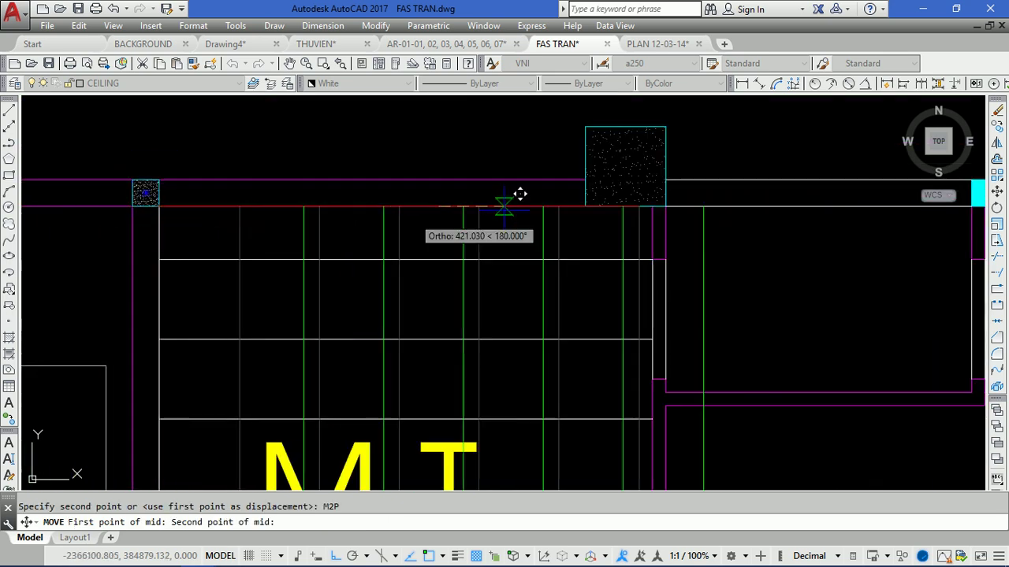
pyautogui.scroll(3, 648, 177)
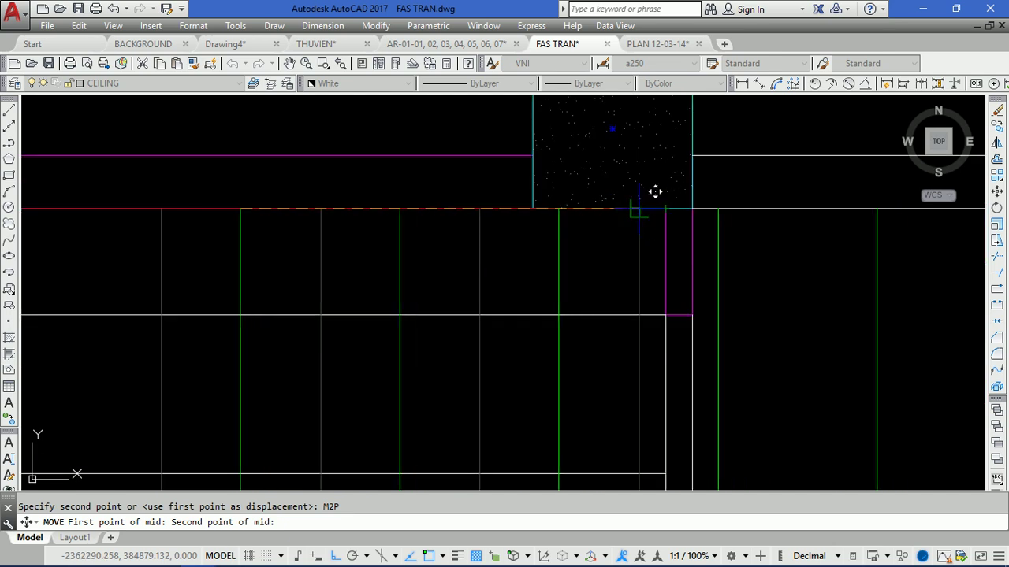
pyautogui.click(665, 208)
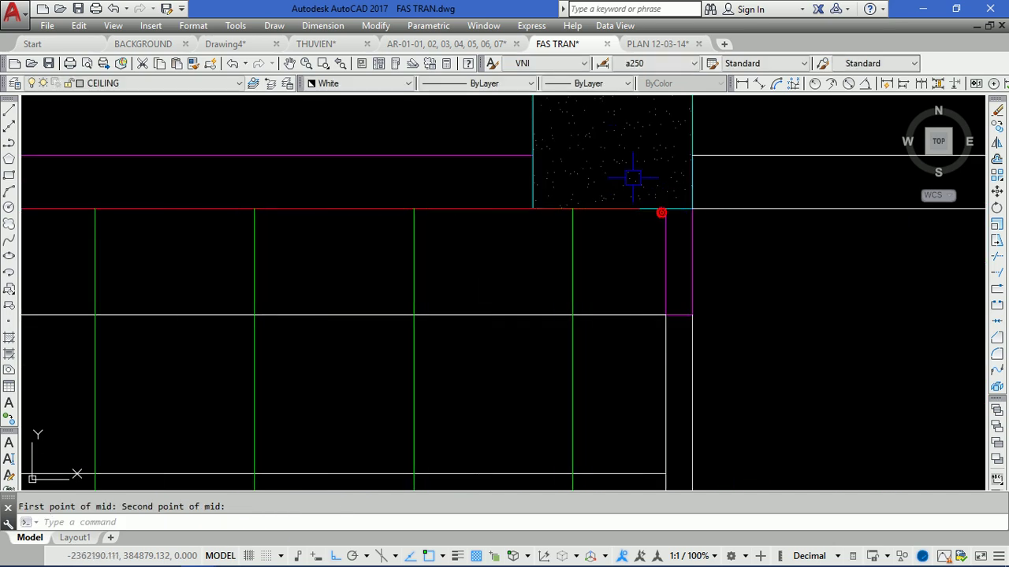
pyautogui.scroll(-5, 660, 211)
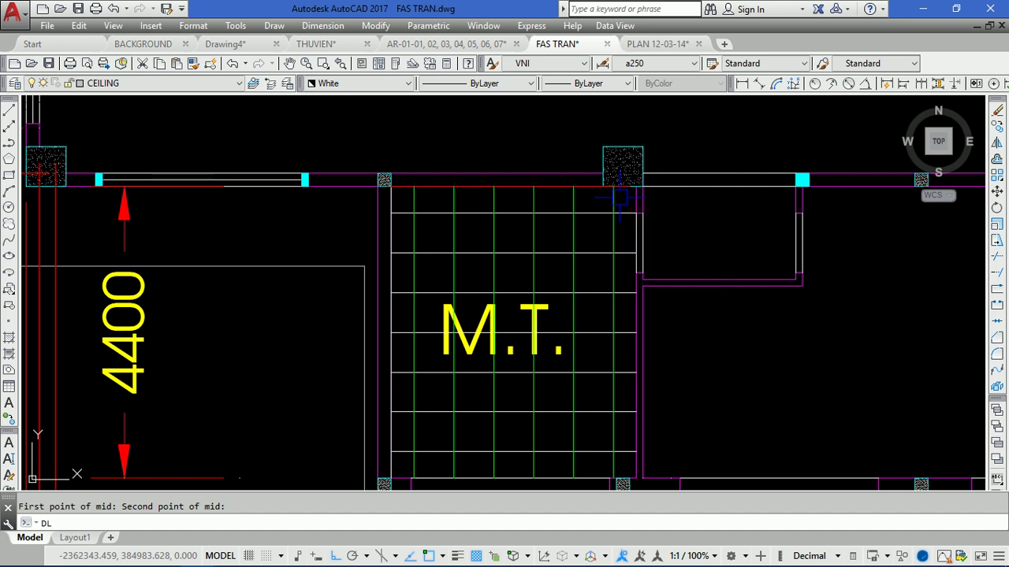
# Add two 350 linear dimensions above the M.T. room's top wall marking the edge gaps
pyautogui.write('i')
pyautogui.press('Return')
pyautogui.scroll(3, 613, 186)
pyautogui.click(595, 186)
pyautogui.click(670, 186)
pyautogui.scroll(-2, 645, 228)
pyautogui.click(640, 126)
pyautogui.press('Return')
pyautogui.click(403, 205)
pyautogui.click(430, 206)
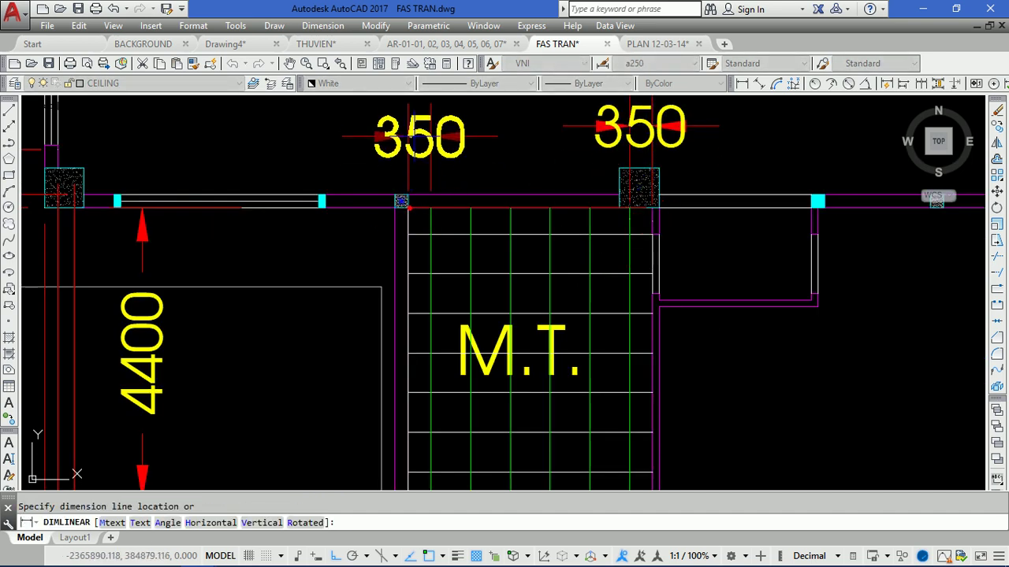
pyautogui.click(416, 134)
# Pan the plan across to bring the W.T. room into view
pyautogui.scroll(-2, 517, 169)
pyautogui.scroll(1, 506, 226)
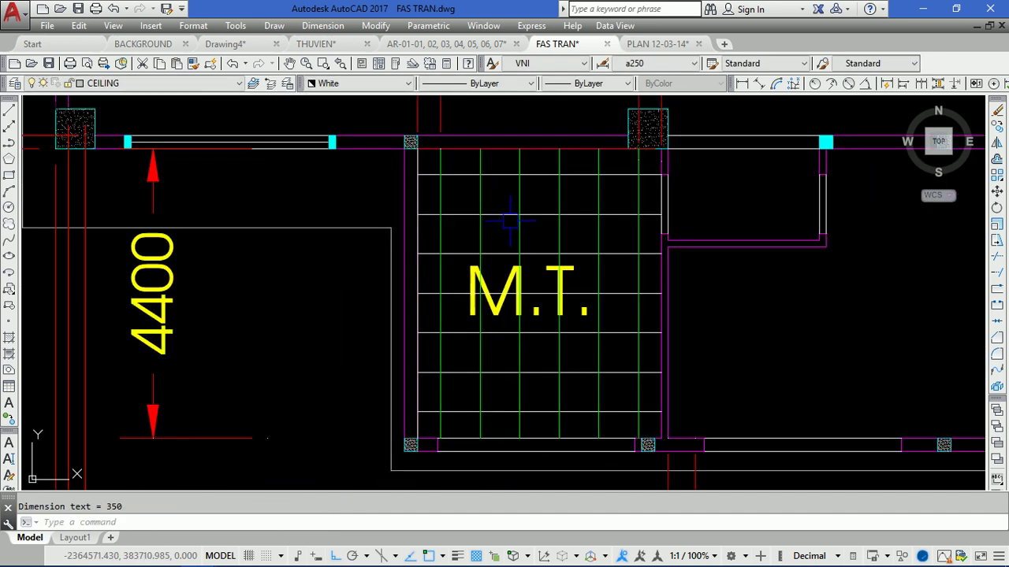
pyautogui.scroll(1, 450, 260)
pyautogui.scroll(1, 446, 166)
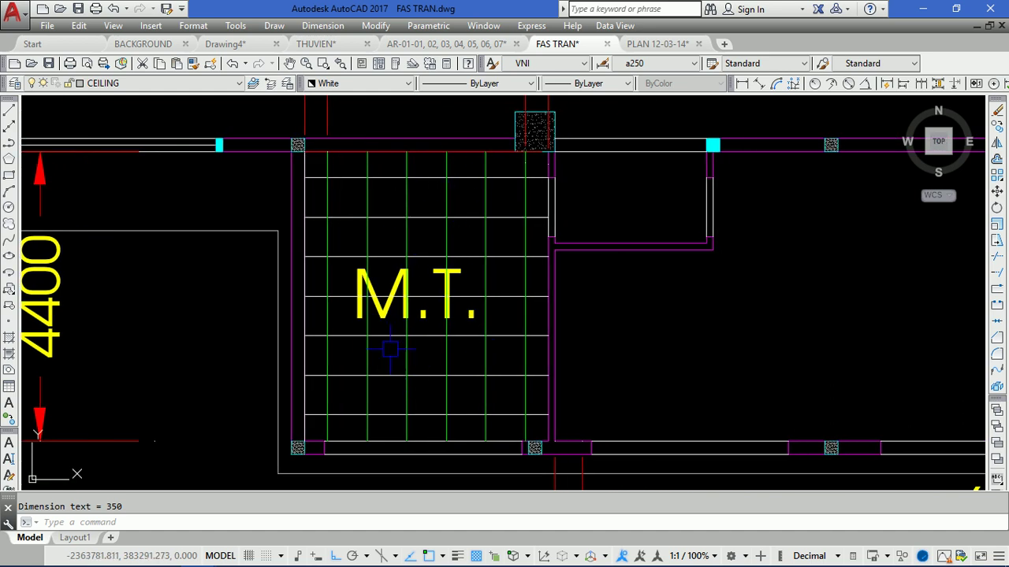
pyautogui.scroll(-2, 241, 302)
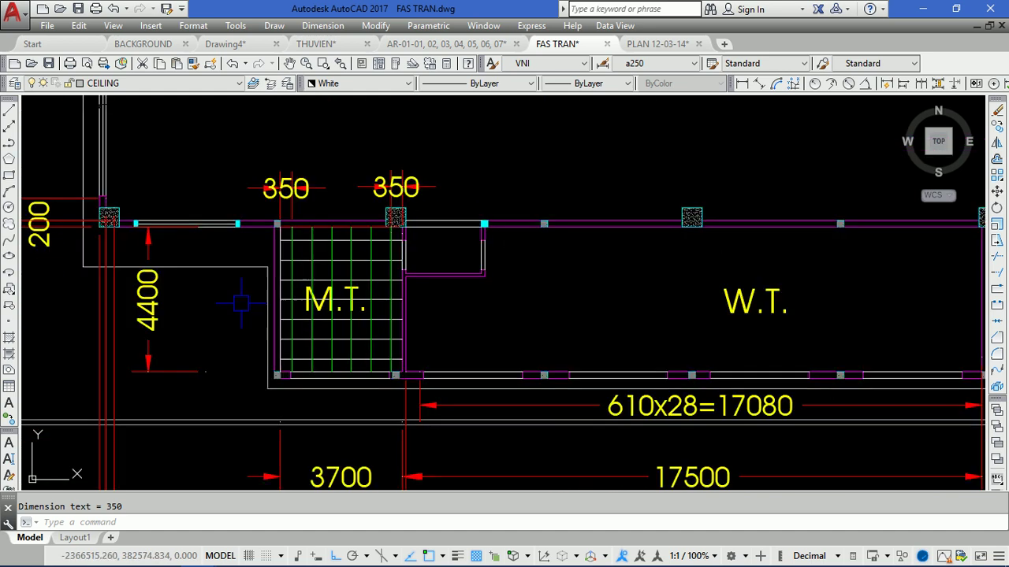
pyautogui.moveTo(554, 263); pyautogui.dragTo(418, 260, button='middle')
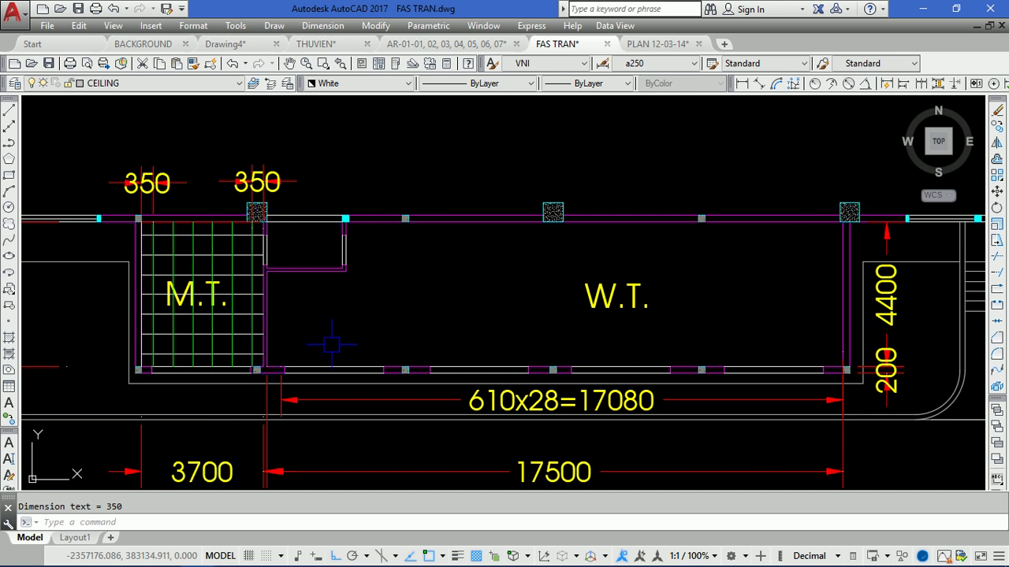
# Draw a horizontal line along the W.T. room's bottom wall from left corner to right wall
pyautogui.write('l')
pyautogui.press('Return')
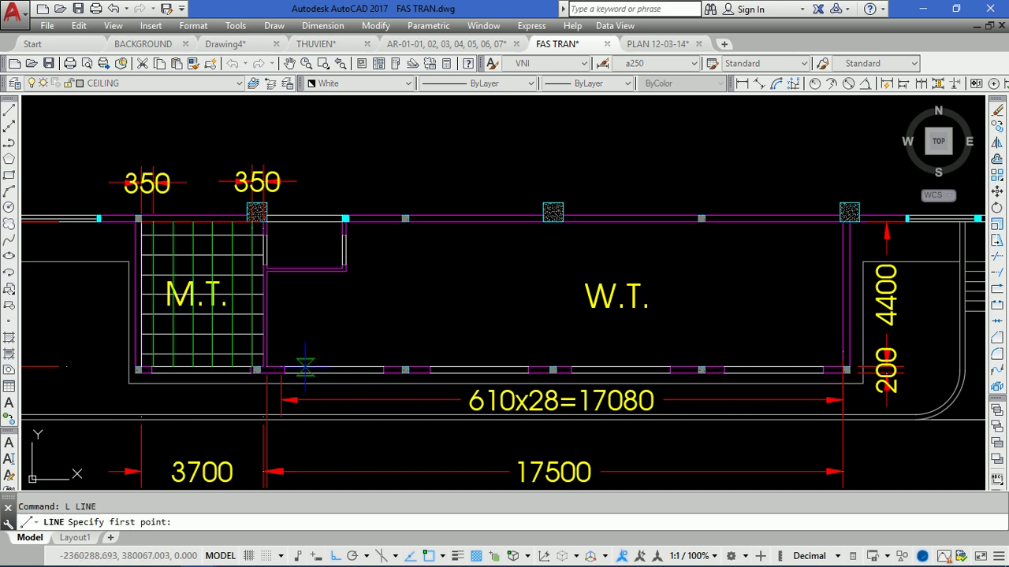
pyautogui.scroll(3, 287, 360)
pyautogui.click(258, 366)
pyautogui.scroll(-3, 235, 360)
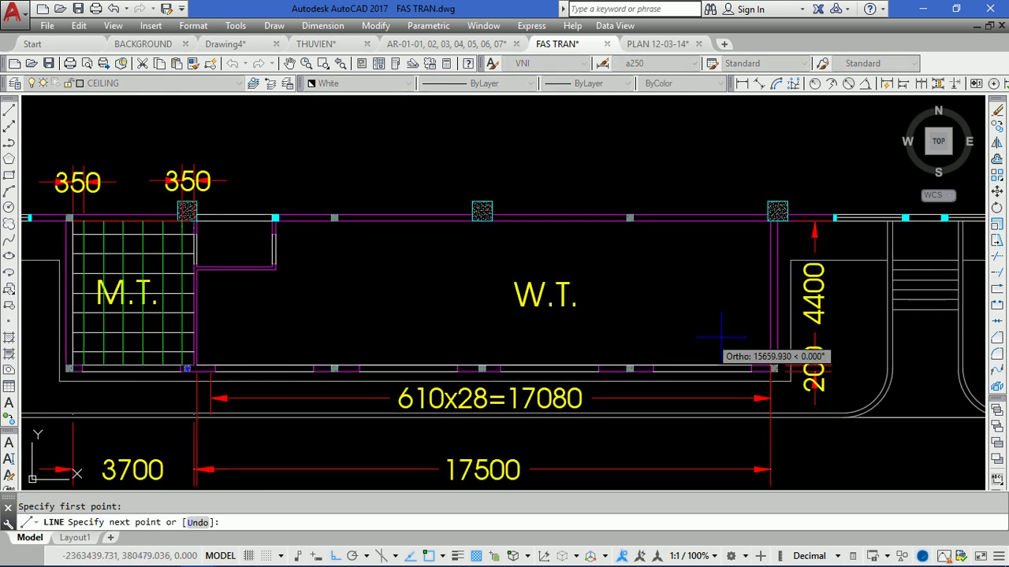
pyautogui.scroll(3, 725, 349)
pyautogui.click(798, 371)
pyautogui.press('Return')
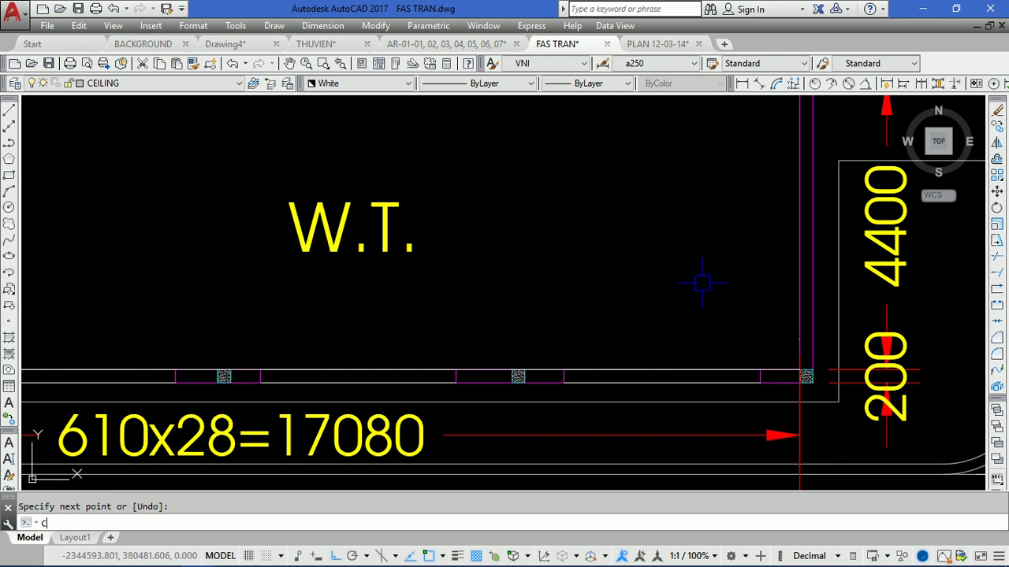
# Copy that bottom line from its right end as an array of 6 items
pyautogui.write('o')
pyautogui.press('Return')
pyautogui.click(732, 369)
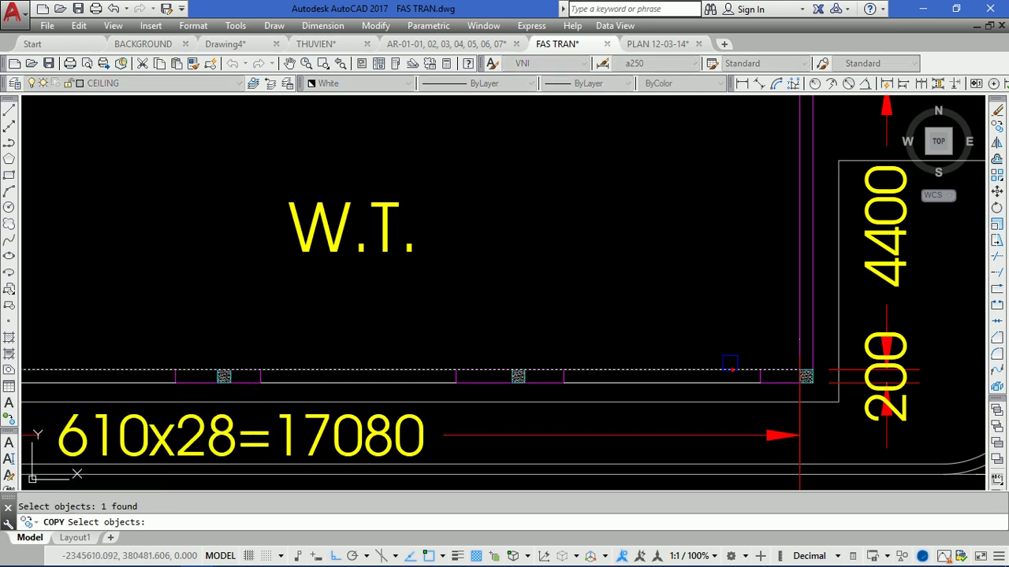
pyautogui.press('Return')
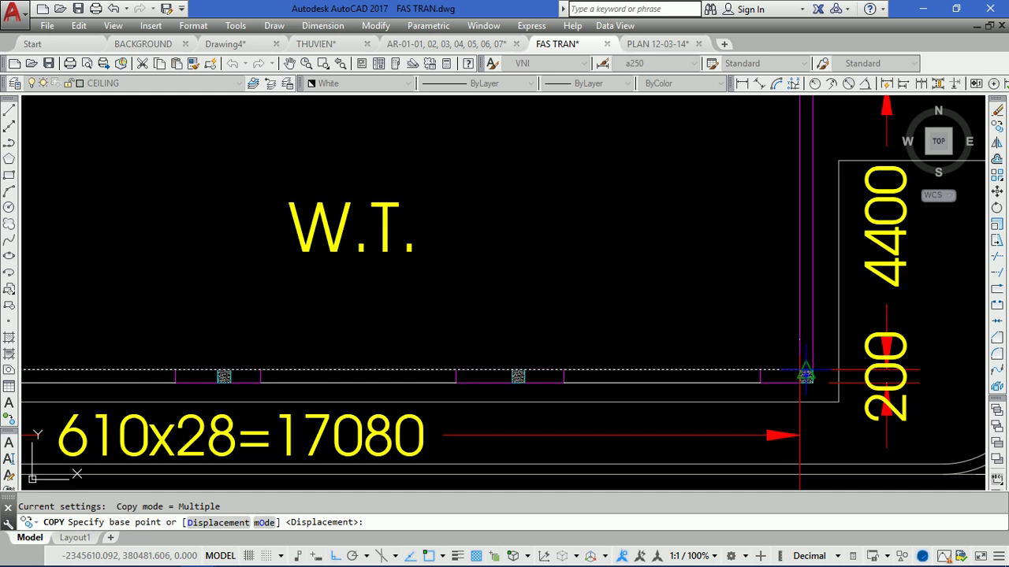
pyautogui.click(800, 370)
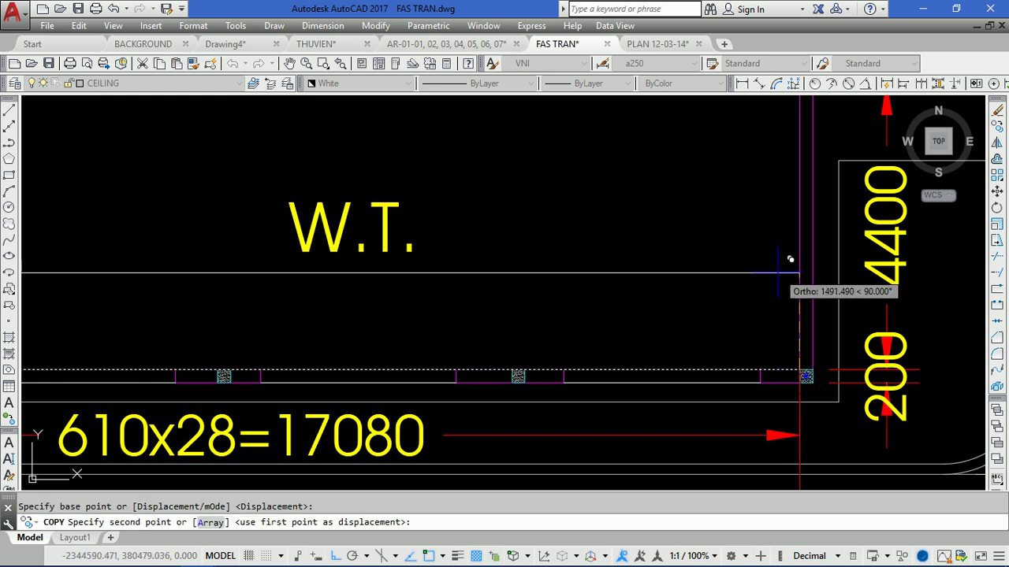
pyautogui.click(212, 522)
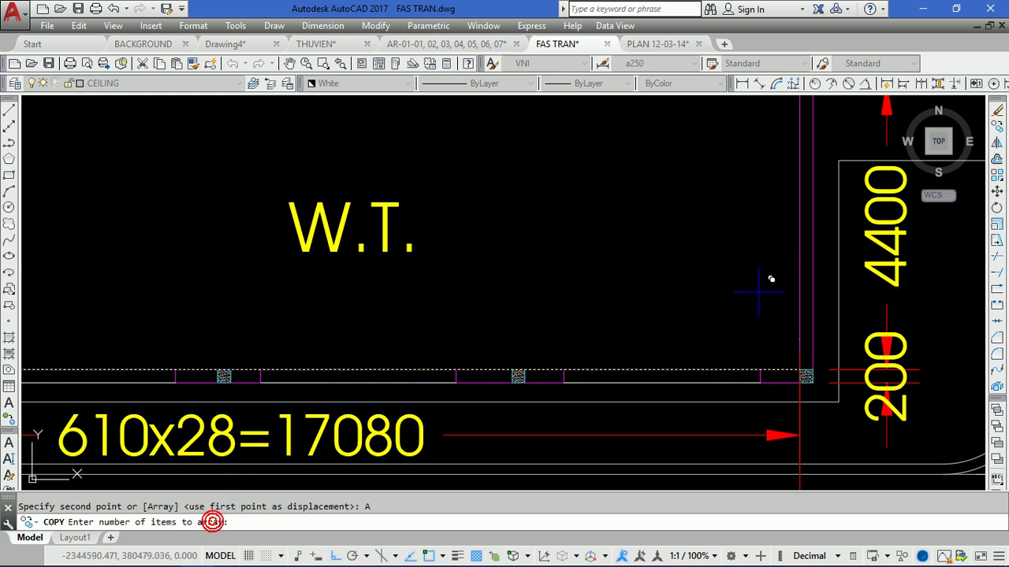
pyautogui.scroll(-3, 756, 331)
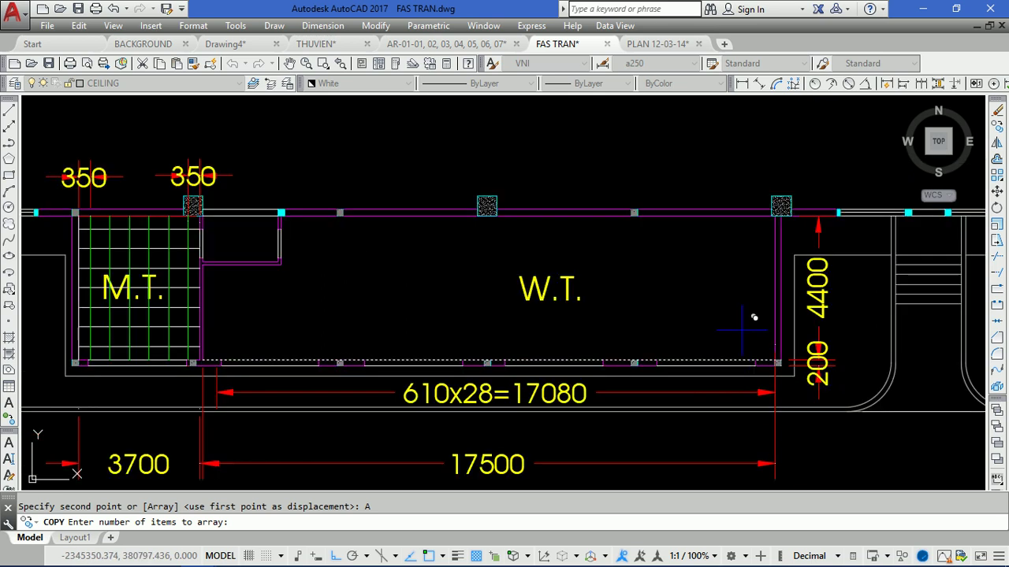
pyautogui.scroll(1, 755, 318)
pyautogui.scroll(4, 740, 275)
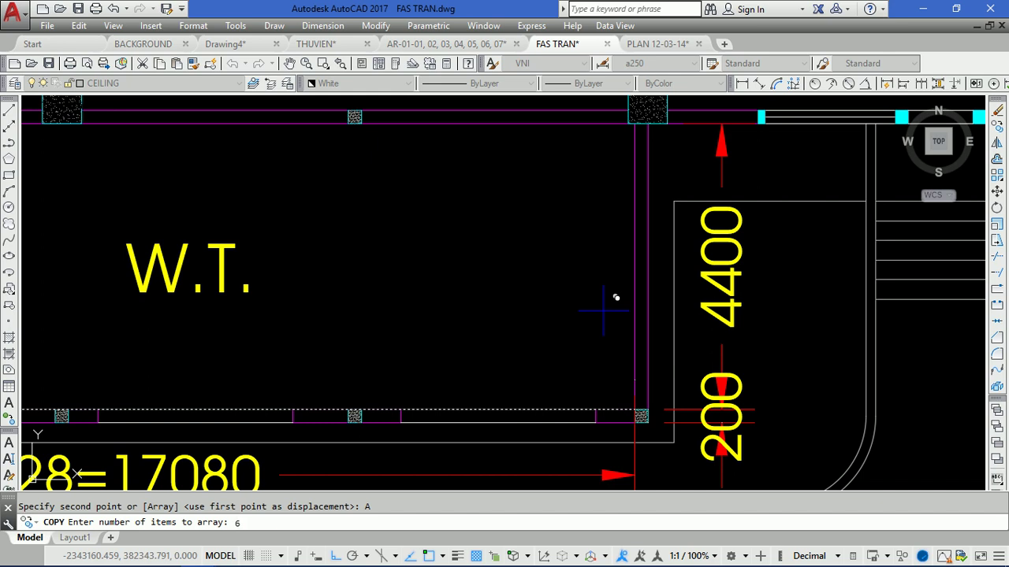
pyautogui.press('Return')
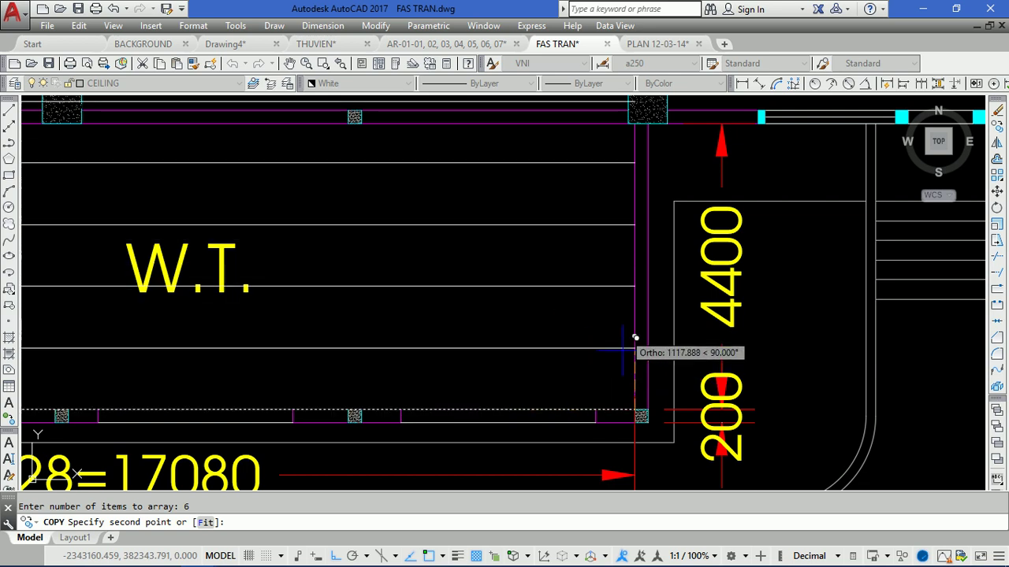
# Array the bottom line straight upward with Ortho on at 600 spacing
pyautogui.click(331, 556)
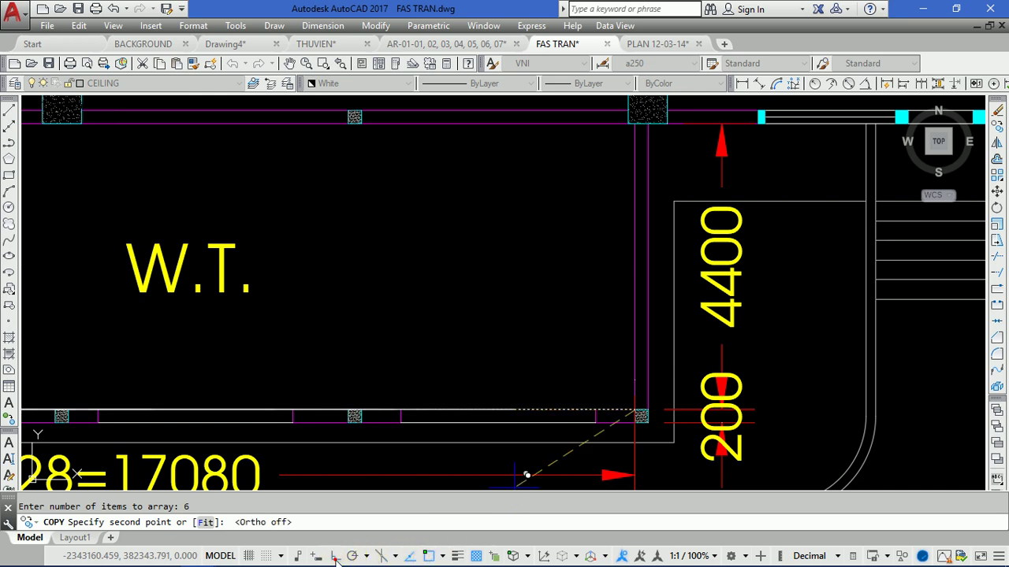
pyautogui.scroll(-2, 607, 331)
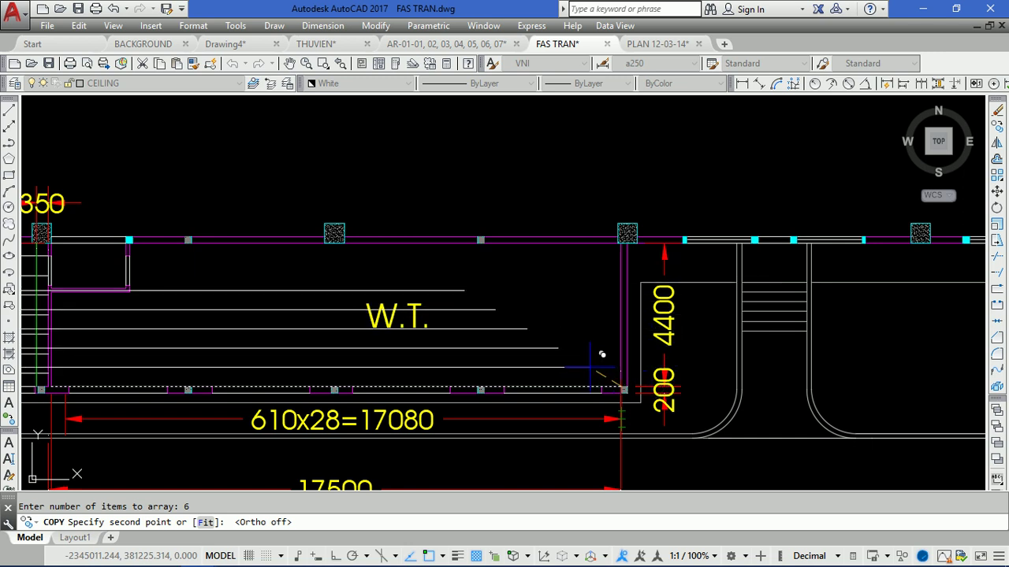
pyautogui.scroll(2, 605, 368)
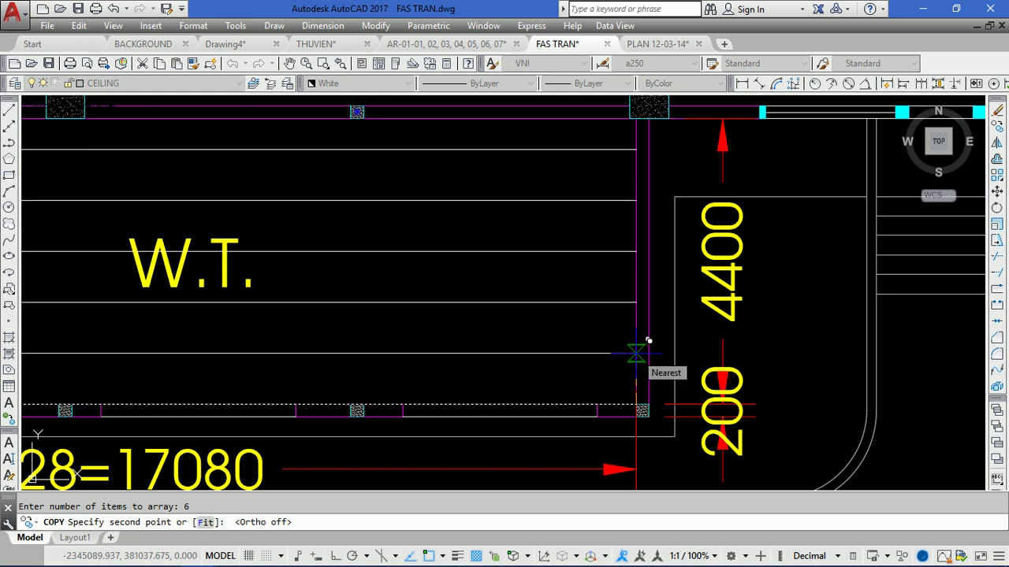
pyautogui.press('F8')
pyautogui.press('Return')
pyautogui.press('Return')
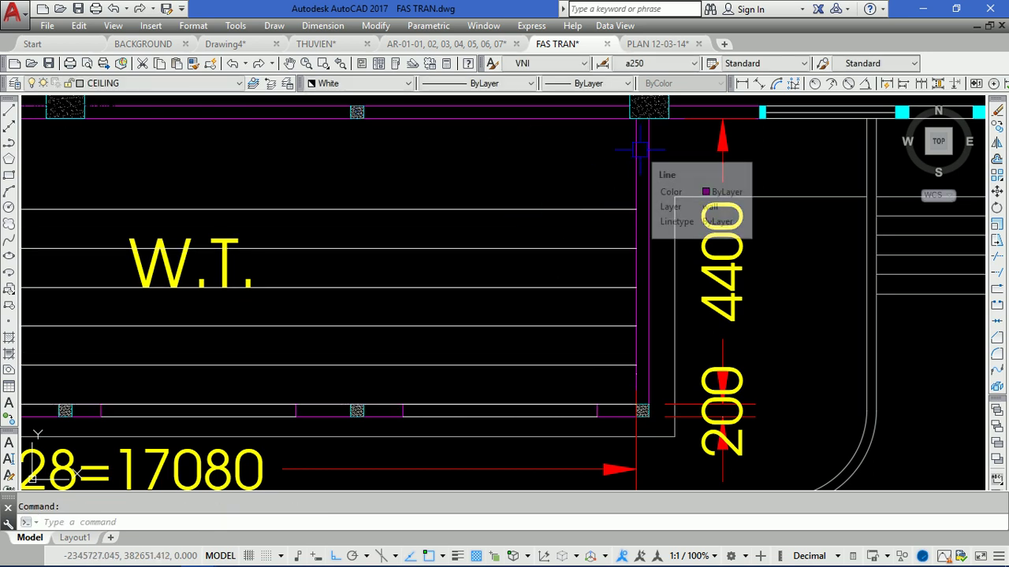
# Copy the two upper horizontal lines in the W.T. room to a position above the originals
pyautogui.click(998, 134)
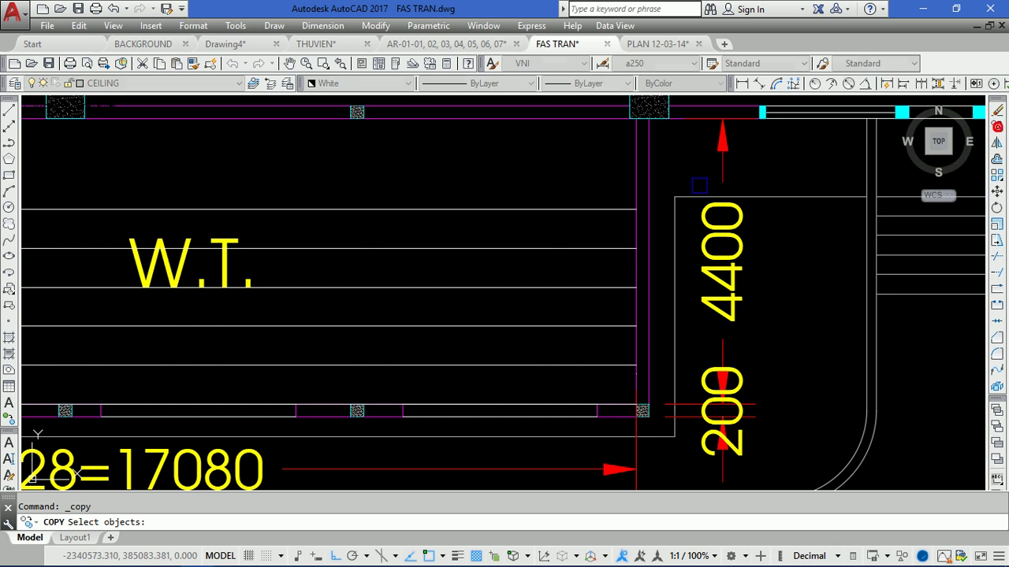
pyautogui.click(605, 181)
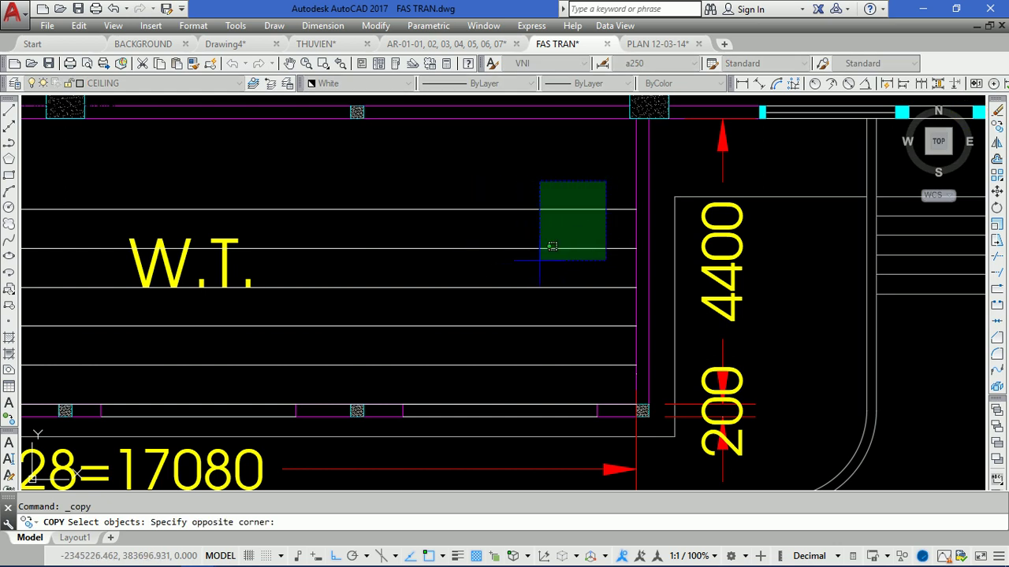
pyautogui.click(515, 260)
pyautogui.press('Return')
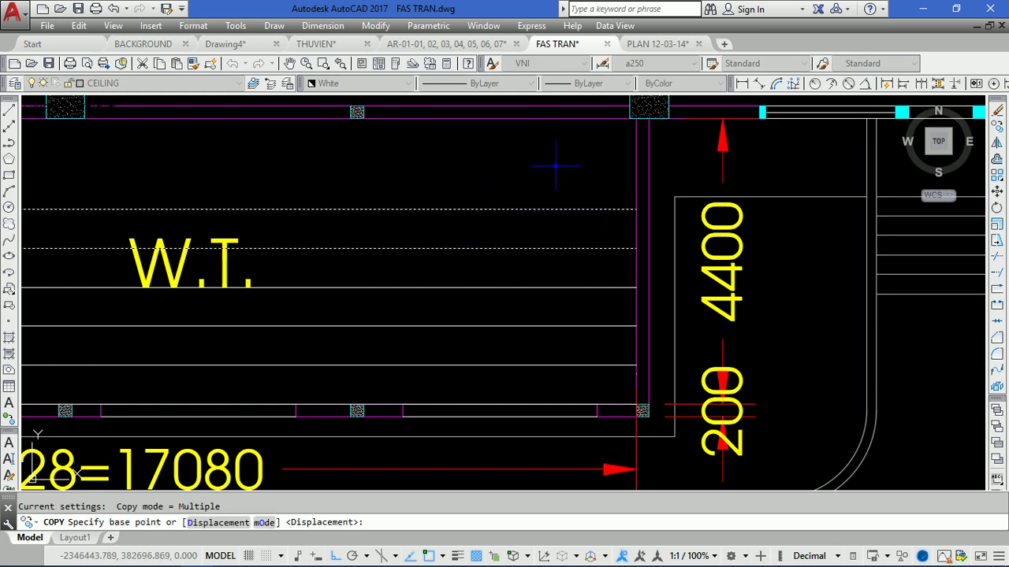
pyautogui.click(541, 287)
pyautogui.click(540, 209)
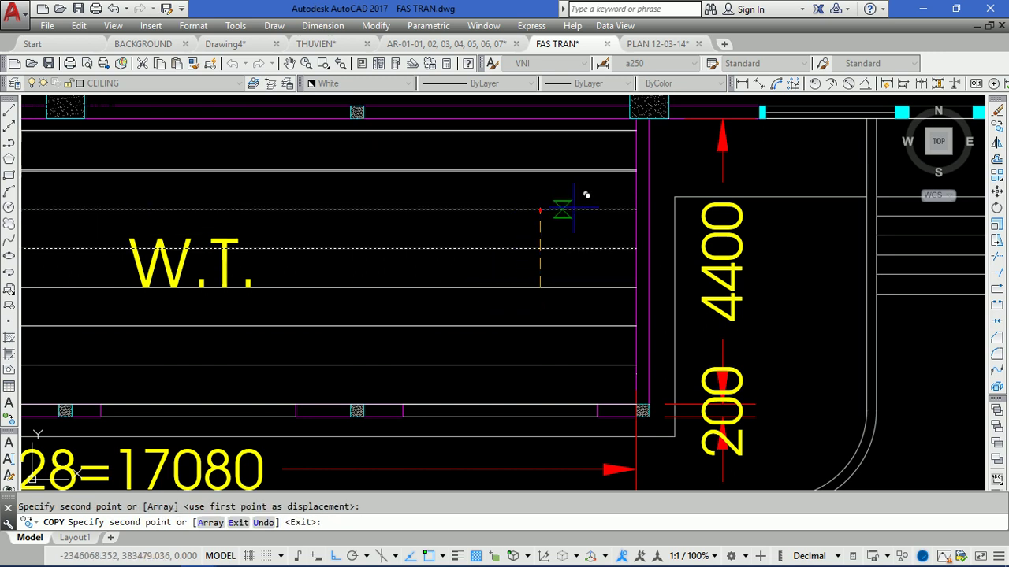
pyautogui.press('Return')
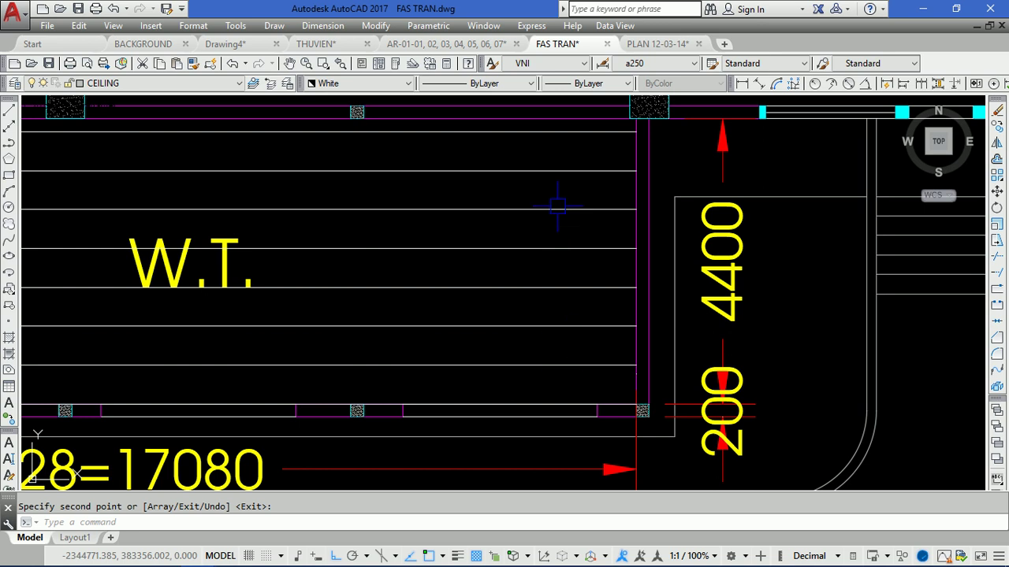
# Delete the extra copied line lying on the W.T. room's bottom wall
pyautogui.press('Return')
pyautogui.click(613, 405)
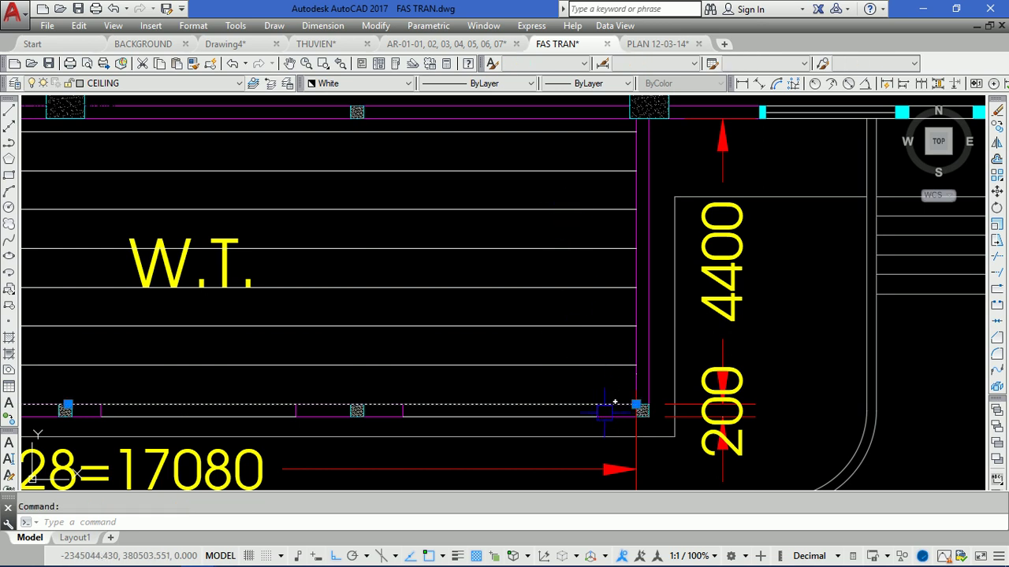
pyautogui.press('Delete')
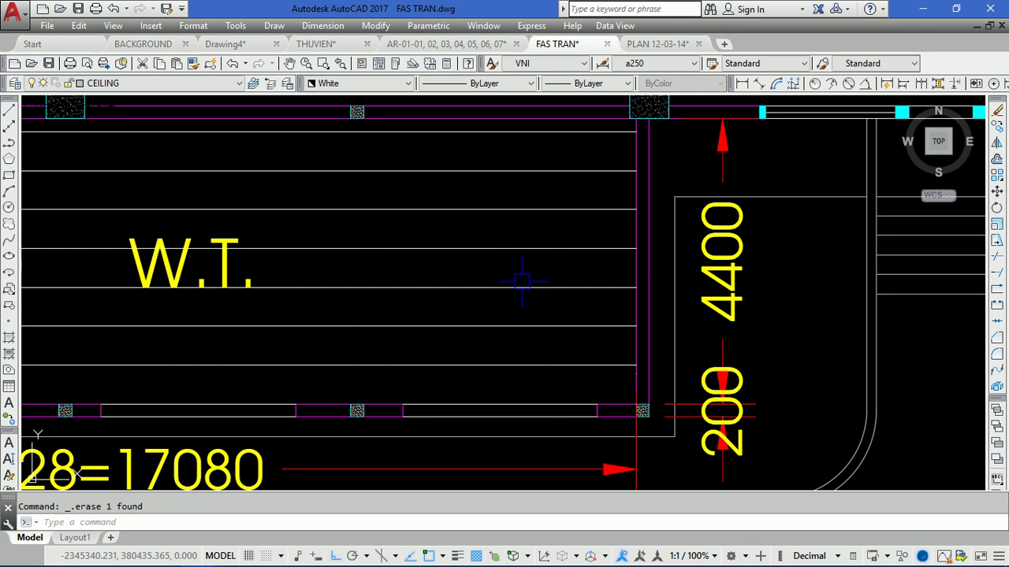
# Select the seven W.T. horizontal lines to move, basing them at their span's midpoint
pyautogui.write('m')
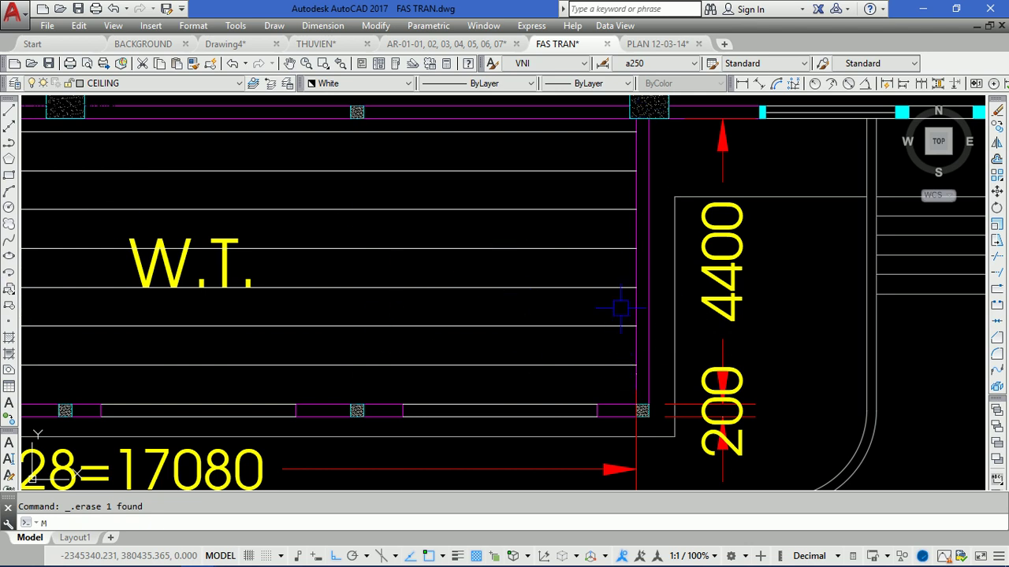
pyautogui.press('Return')
pyautogui.click(598, 386)
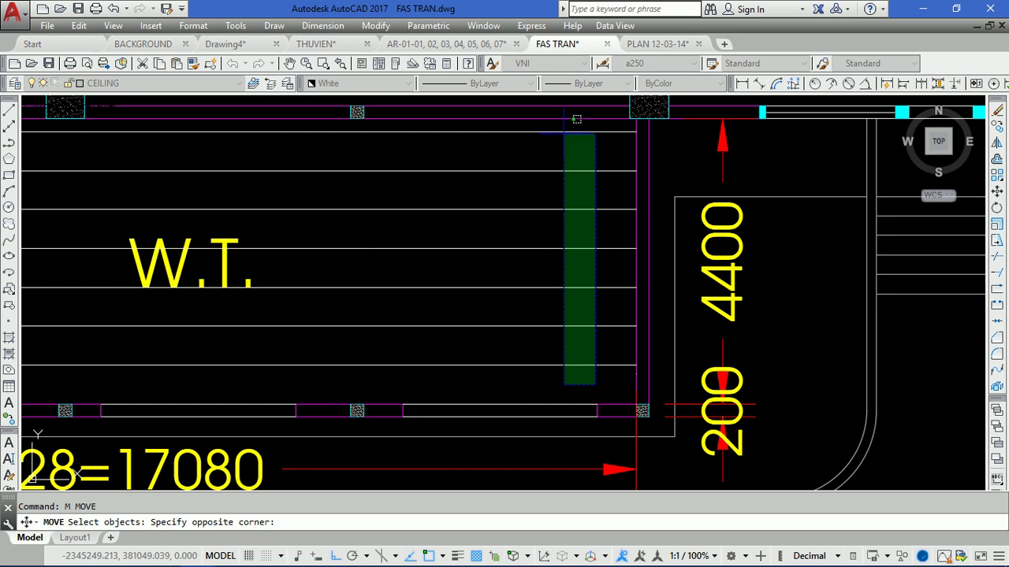
pyautogui.click(564, 125)
pyautogui.press('Return')
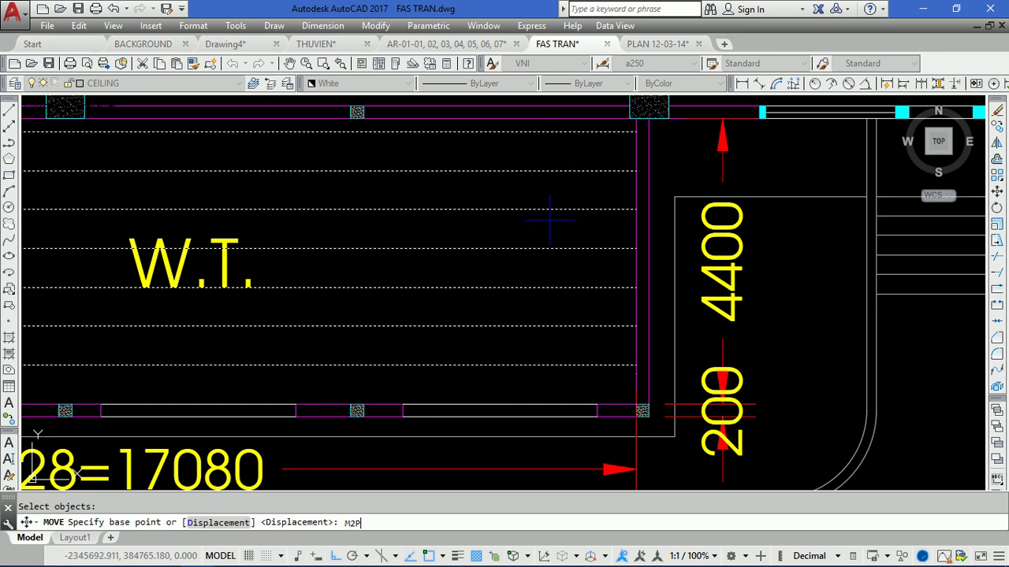
pyautogui.press('Return')
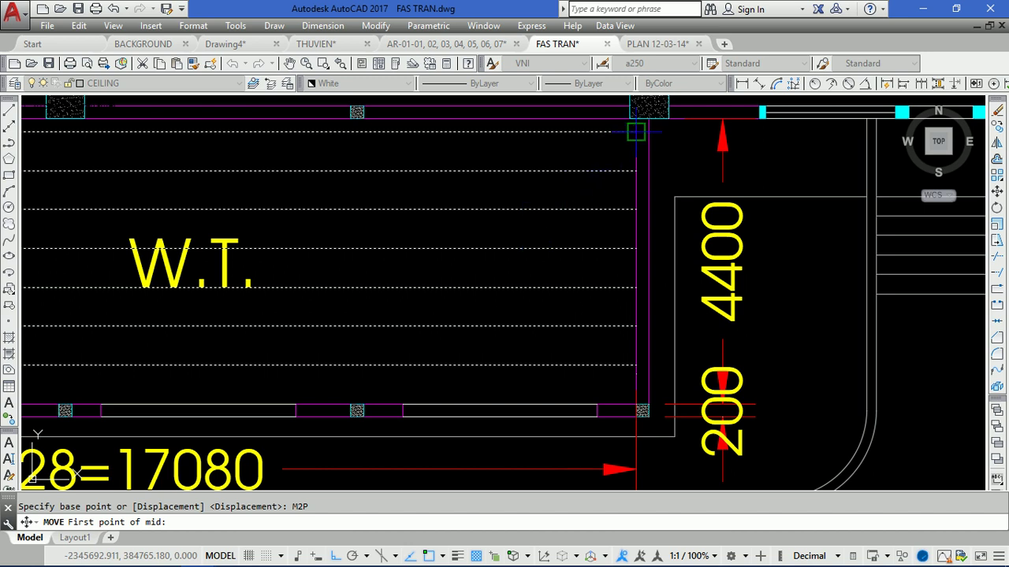
pyautogui.click(636, 132)
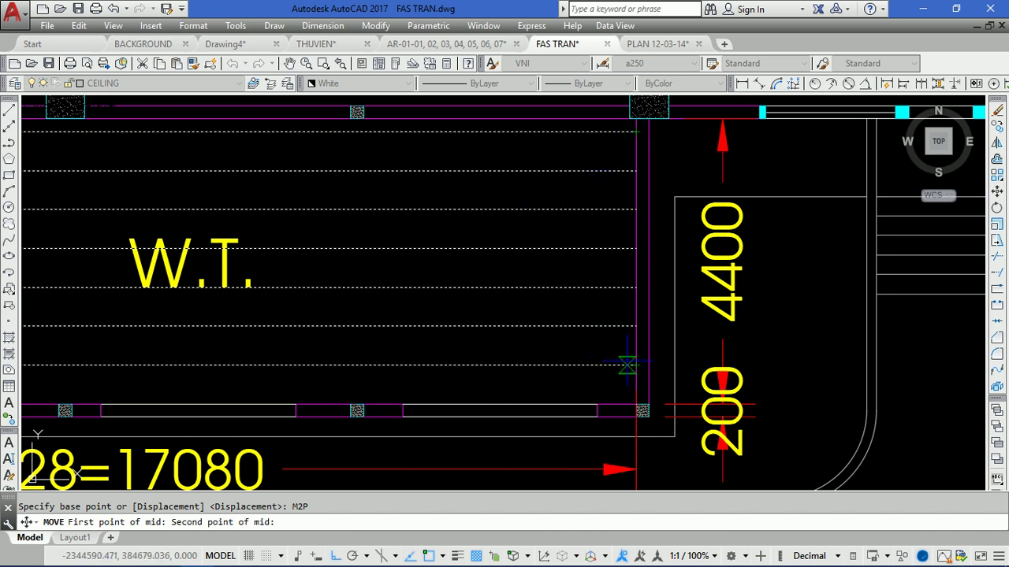
pyautogui.click(636, 365)
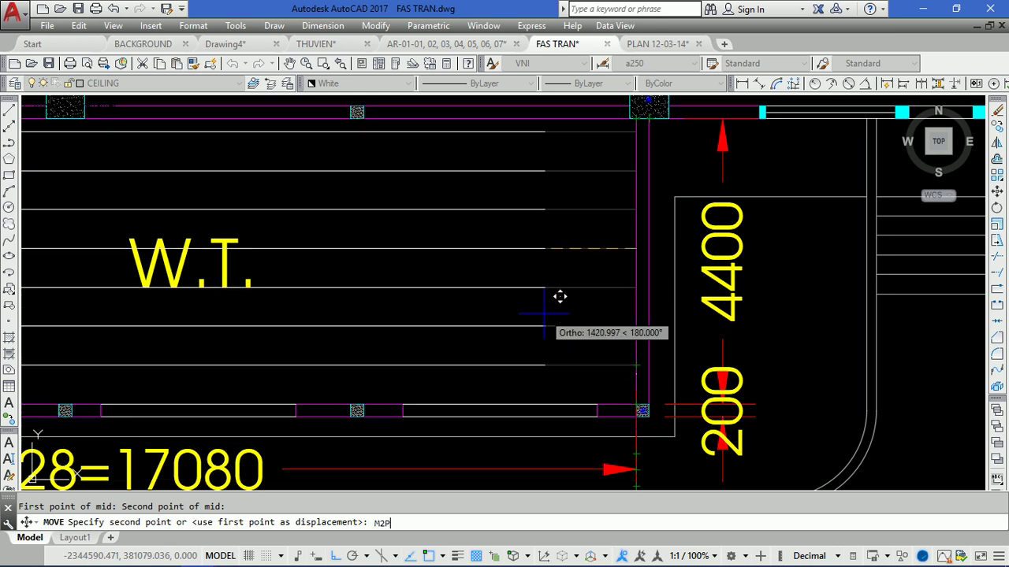
# Place the lines at the destination midpoint, shifting them up past the room's upper wall
pyautogui.press('Return')
pyautogui.scroll(3, 652, 111)
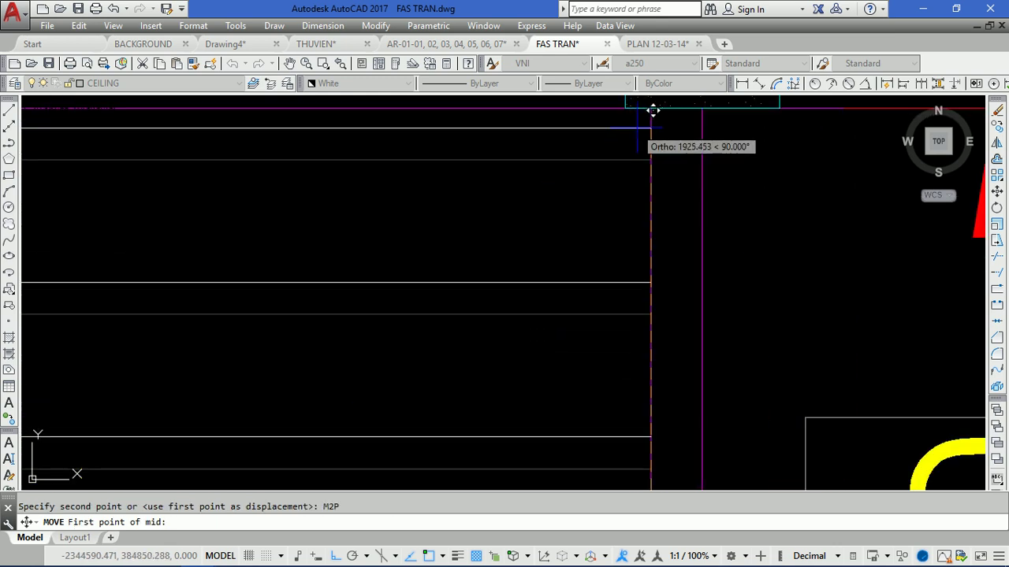
pyautogui.click(651, 109)
pyautogui.scroll(-2, 648, 118)
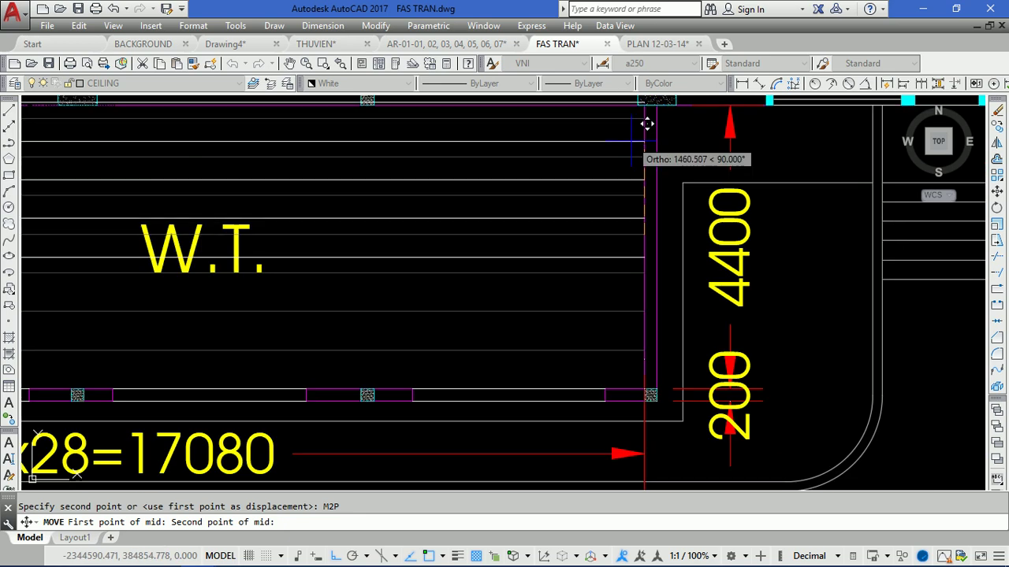
pyautogui.moveTo(599, 289); pyautogui.dragTo(556, 397, button='middle')
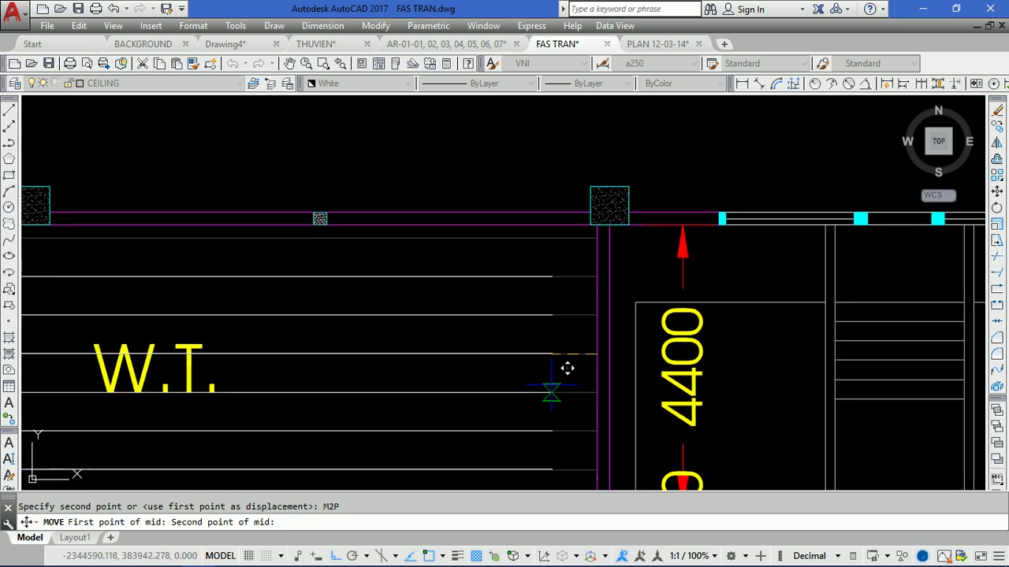
pyautogui.scroll(-2, 567, 368)
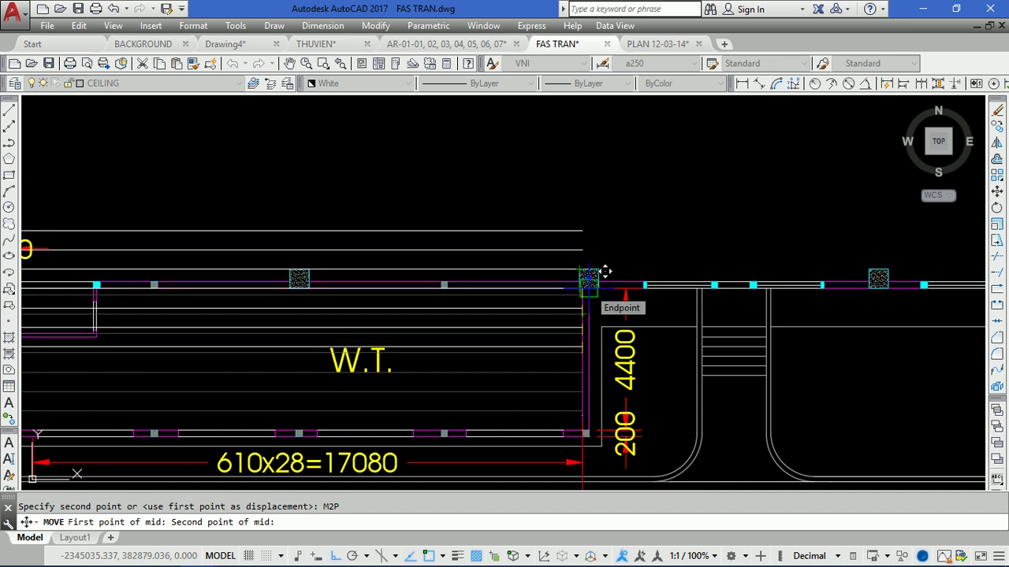
pyautogui.scroll(5, 599, 268)
pyautogui.scroll(5, 591, 269)
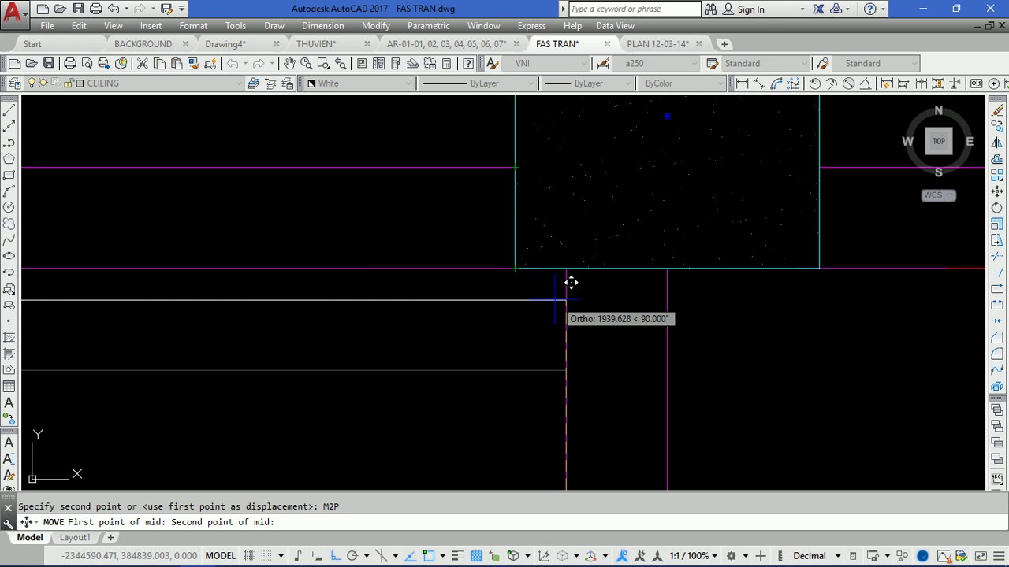
pyautogui.scroll(-3, 556, 248)
pyautogui.scroll(-3, 556, 248)
pyautogui.scroll(-4, 556, 246)
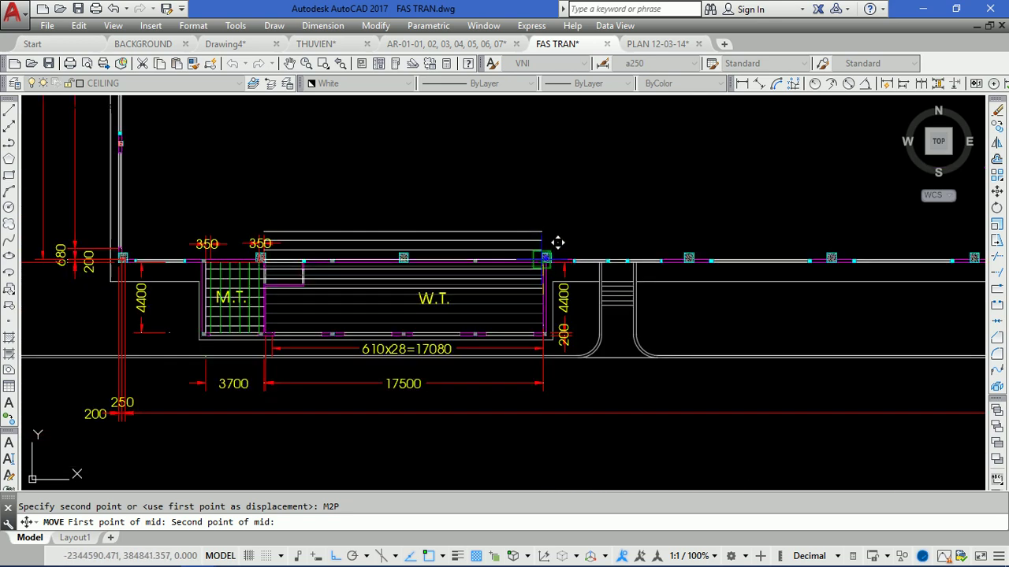
pyautogui.scroll(10, 557, 243)
pyautogui.scroll(-3, 568, 241)
pyautogui.scroll(-1, 579, 241)
pyautogui.scroll(-7, 589, 238)
pyautogui.scroll(12, 589, 238)
pyautogui.scroll(-6, 698, 239)
pyautogui.scroll(-5, 534, 231)
pyautogui.scroll(9, 622, 234)
pyautogui.scroll(3, 623, 233)
pyautogui.scroll(-8, 615, 236)
pyautogui.scroll(-3, 615, 240)
pyautogui.scroll(3, 615, 250)
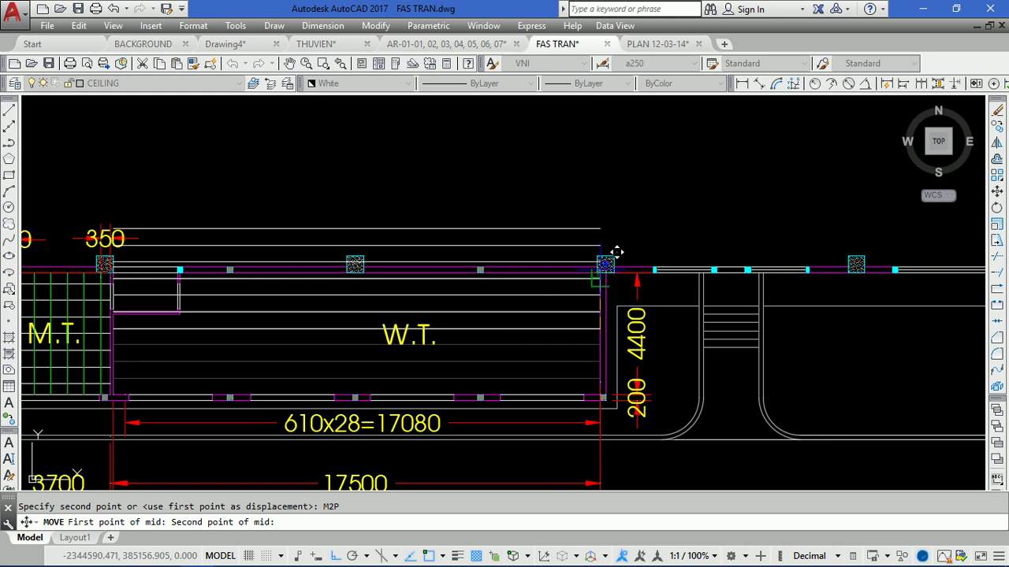
pyautogui.scroll(2, 616, 252)
pyautogui.scroll(3, 615, 257)
pyautogui.scroll(3, 615, 259)
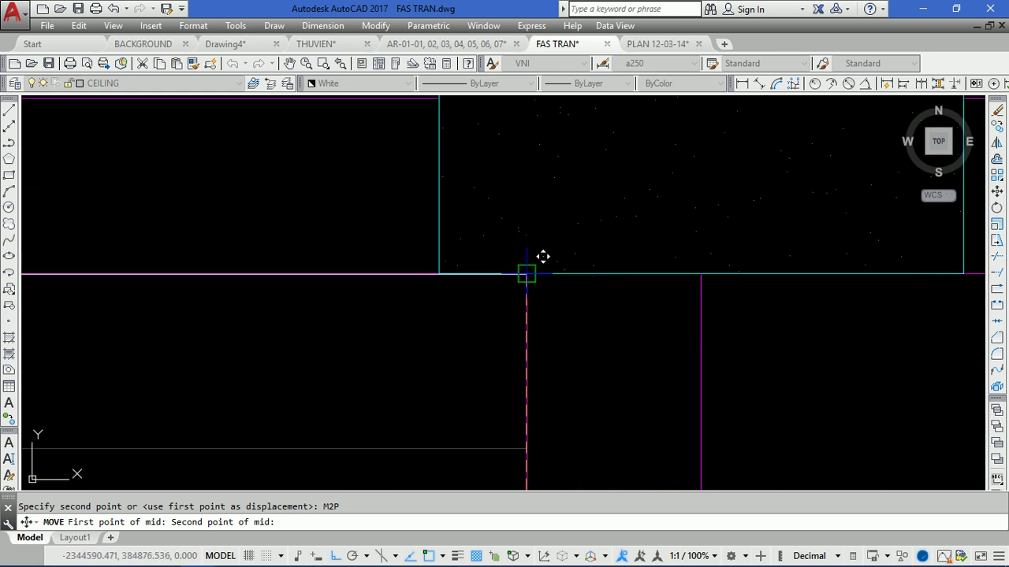
pyautogui.click(522, 275)
pyautogui.scroll(-4, 542, 232)
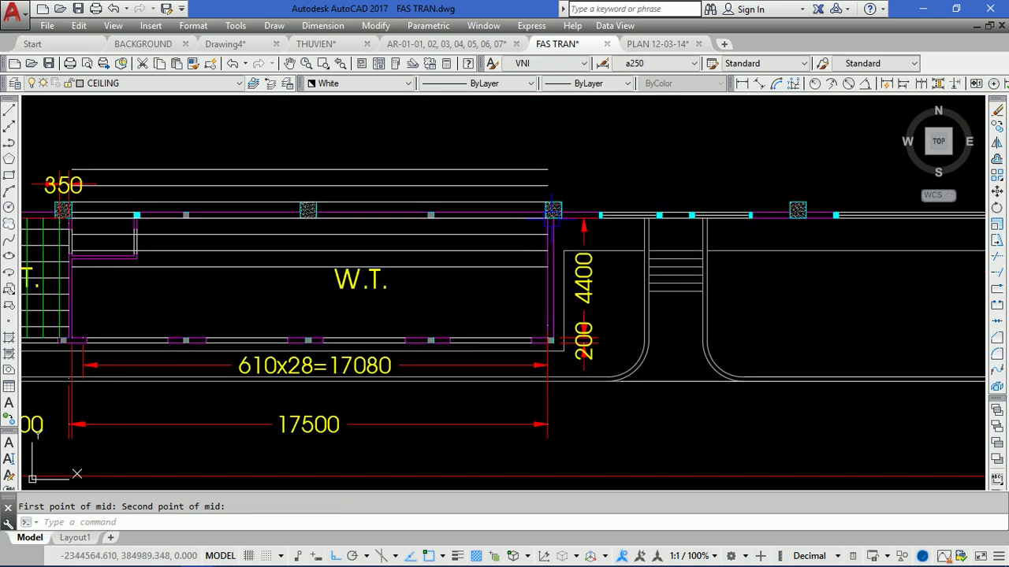
pyautogui.write('m')
pyautogui.press('Return')
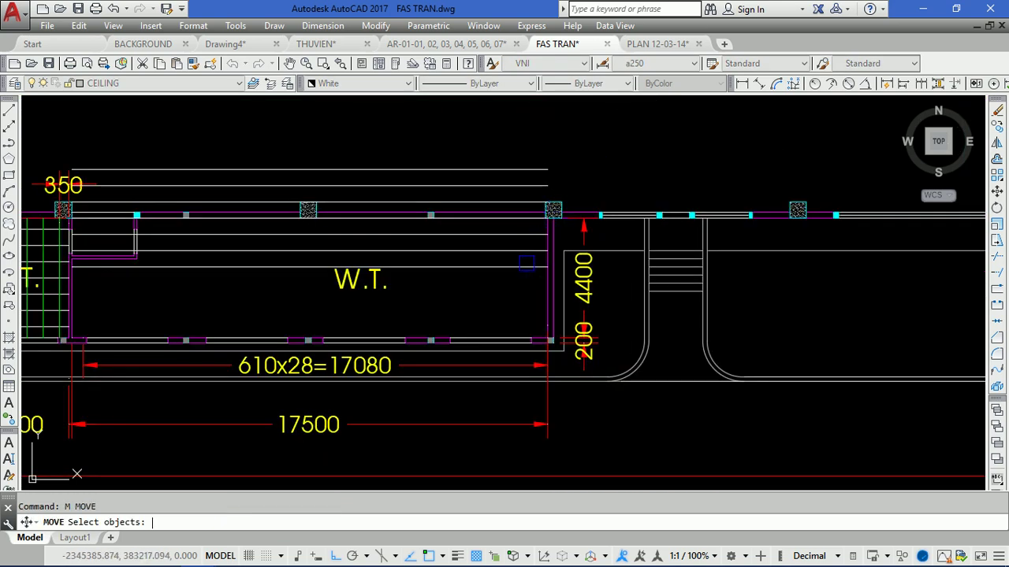
pyautogui.scroll(5, 548, 224)
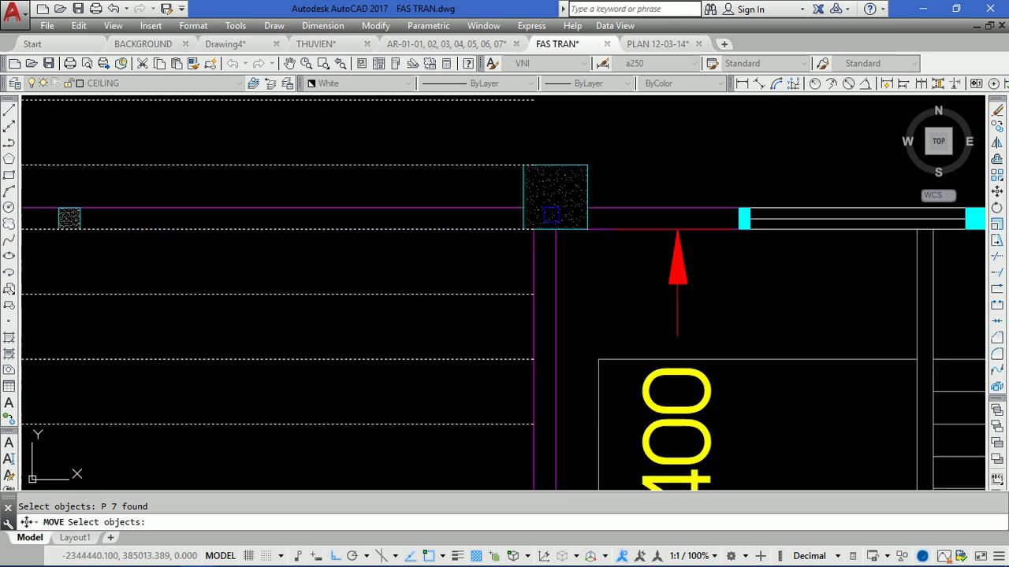
pyautogui.press('Return')
pyautogui.click(533, 229)
pyautogui.scroll(-5, 555, 200)
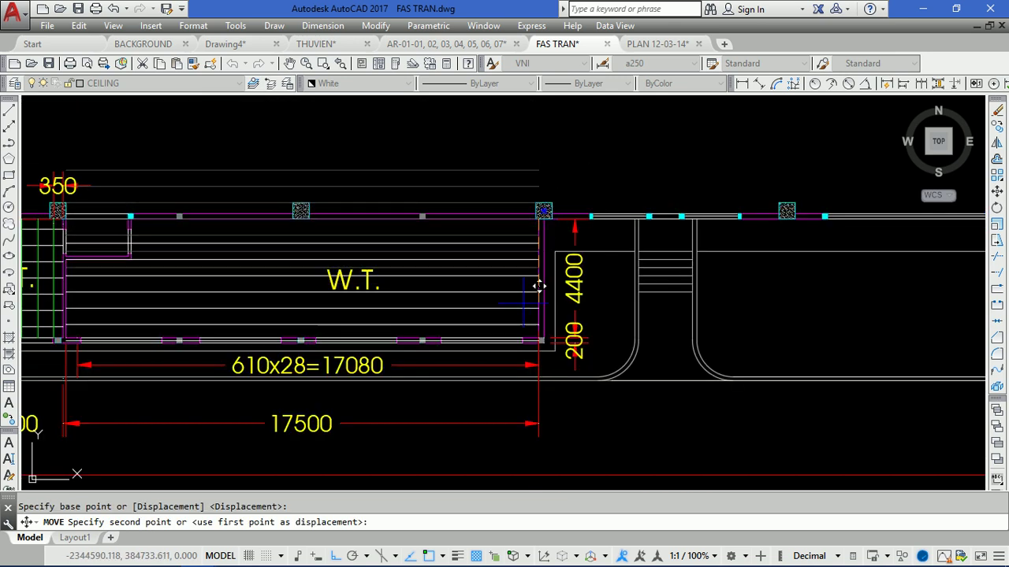
pyautogui.write('M2P')
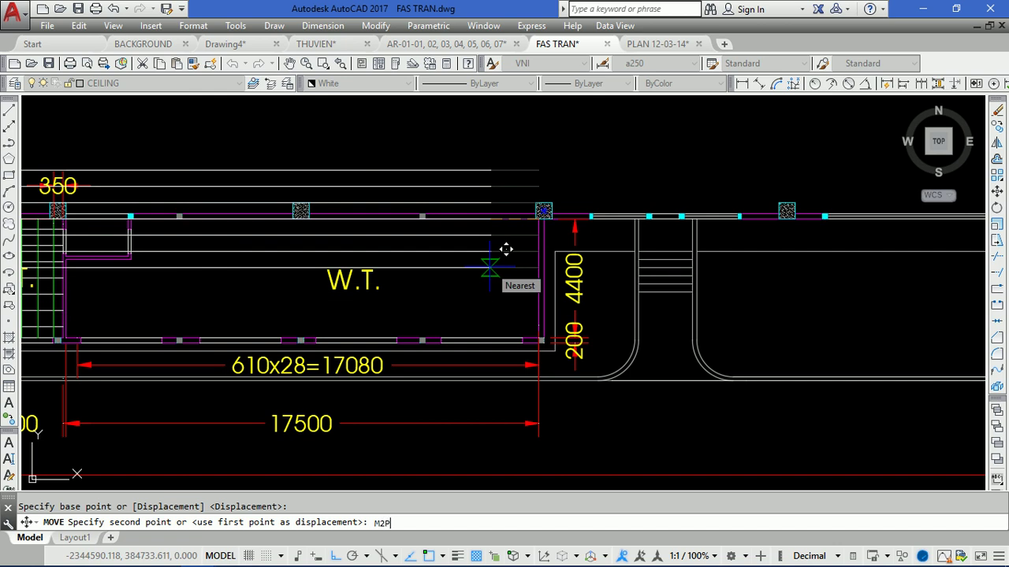
pyautogui.press('Return')
pyautogui.scroll(5, 542, 197)
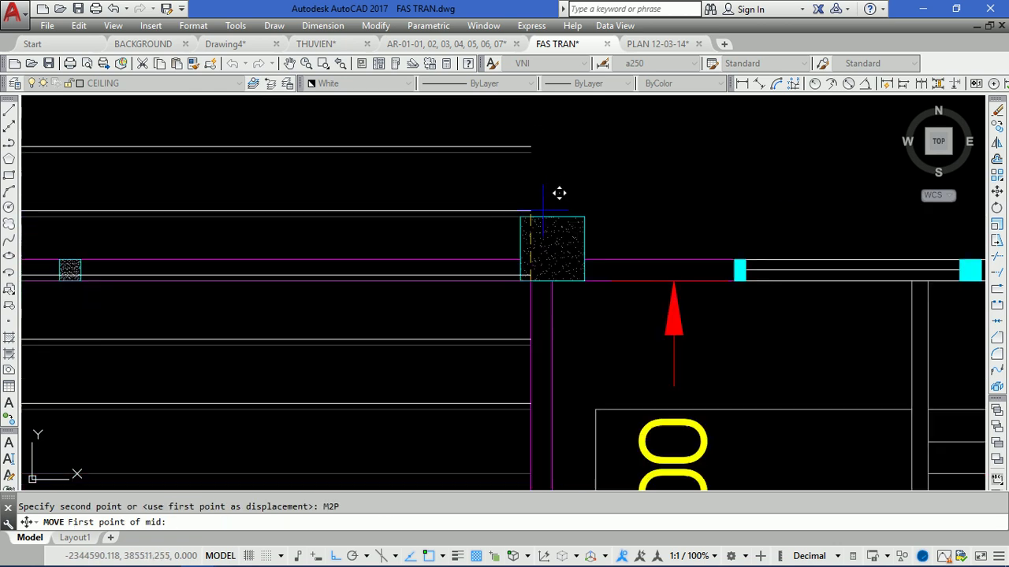
pyautogui.click(546, 264)
pyautogui.scroll(-5, 536, 238)
pyautogui.scroll(4, 543, 273)
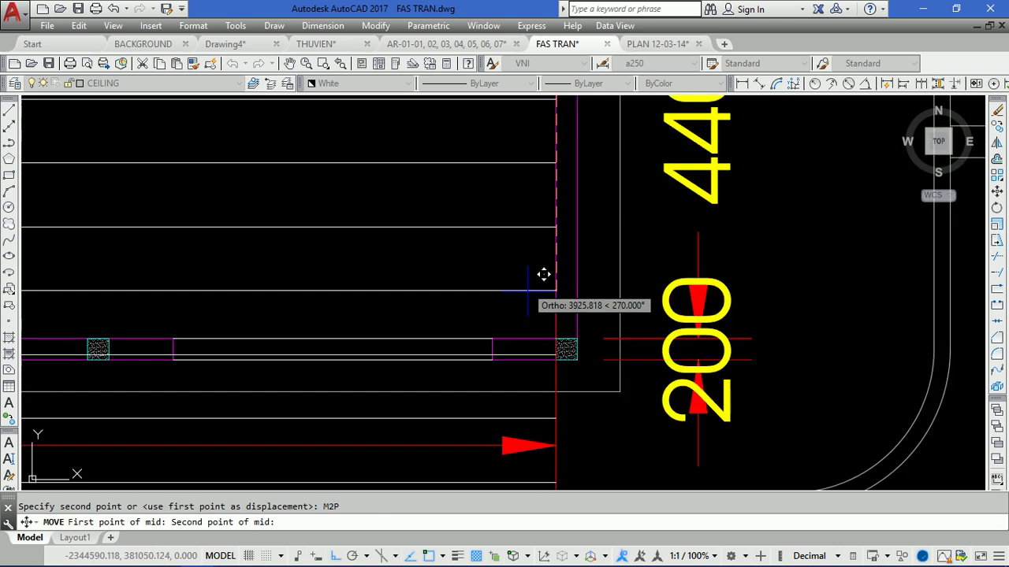
pyautogui.scroll(2, 567, 322)
pyautogui.click(586, 338)
pyautogui.scroll(-4, 547, 286)
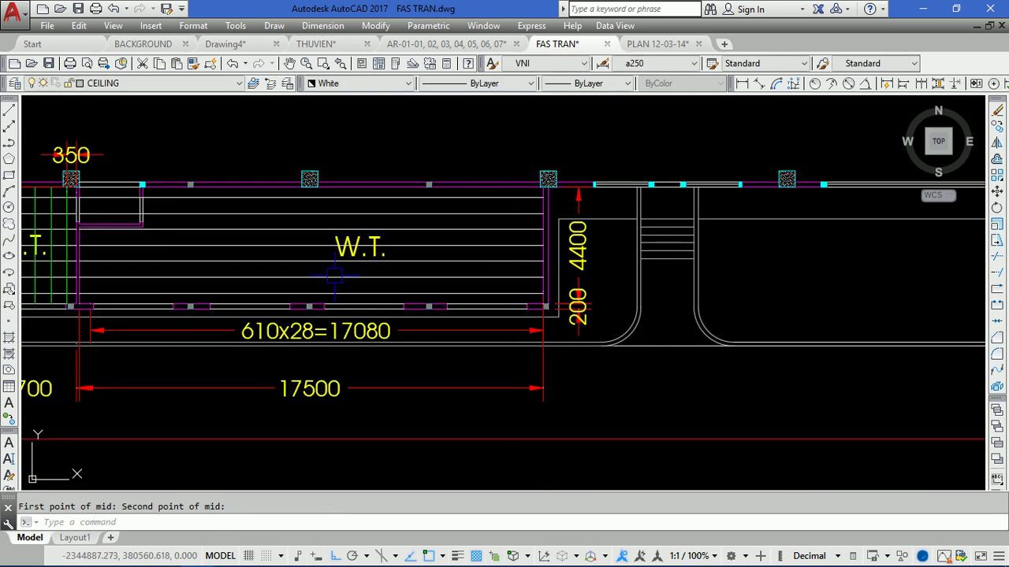
pyautogui.moveTo(334, 276); pyautogui.dragTo(561, 273, button='middle')
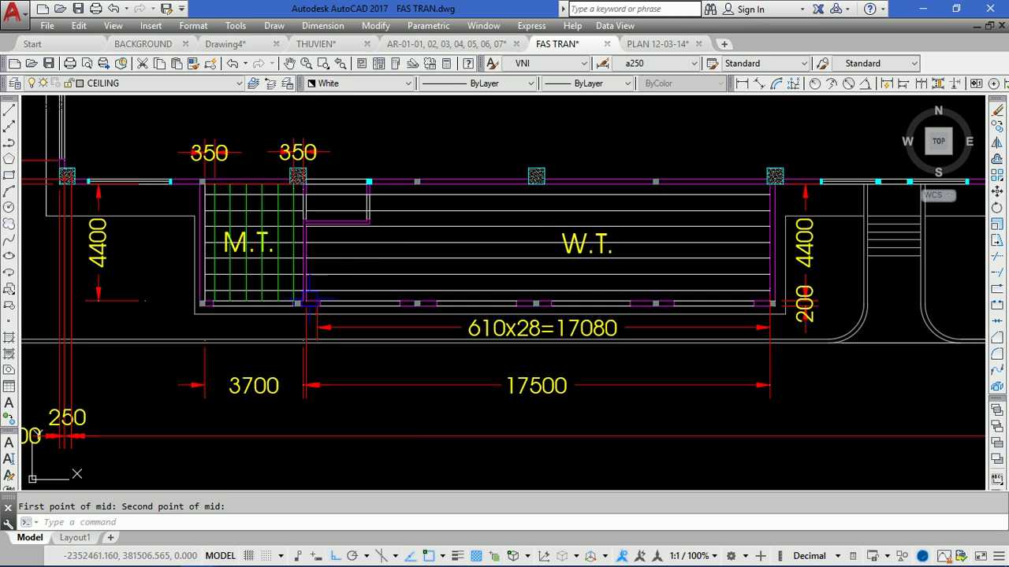
pyautogui.scroll(3, 261, 298)
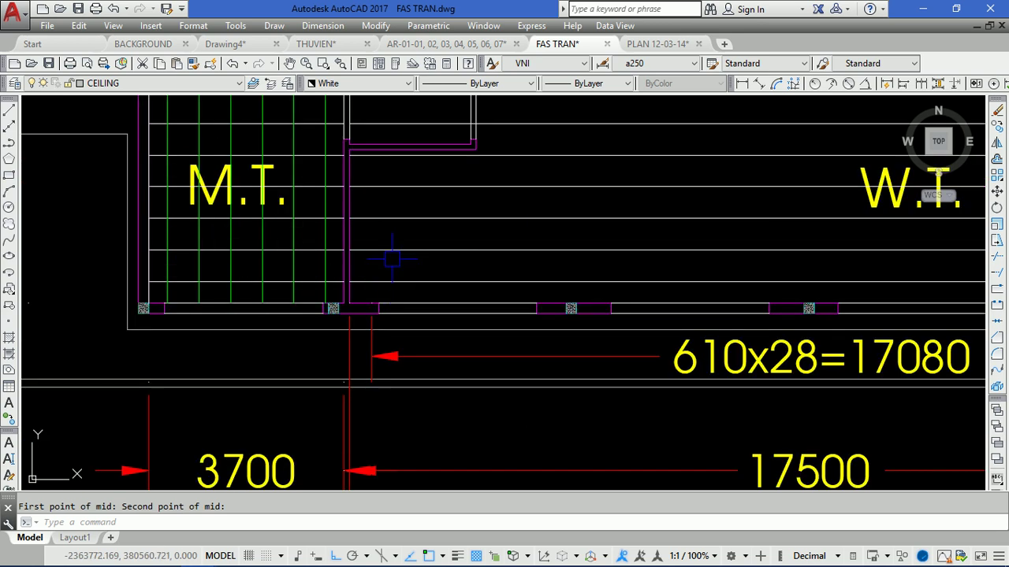
pyautogui.moveTo(391, 257); pyautogui.dragTo(301, 374, button='middle')
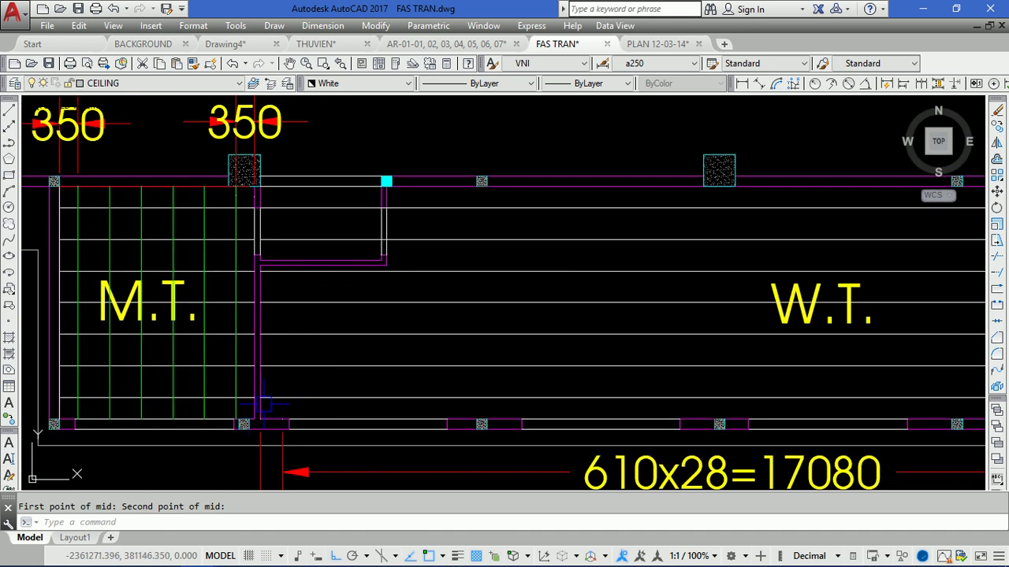
pyautogui.scroll(2, 263, 406)
pyautogui.scroll(2, 260, 419)
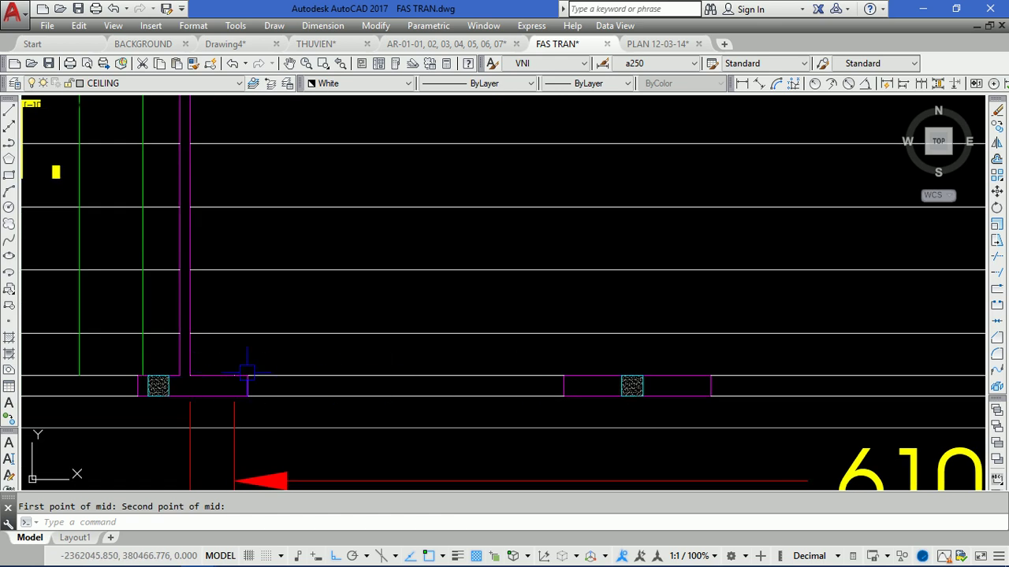
pyautogui.moveTo(212, 332); pyautogui.dragTo(264, 420, button='middle')
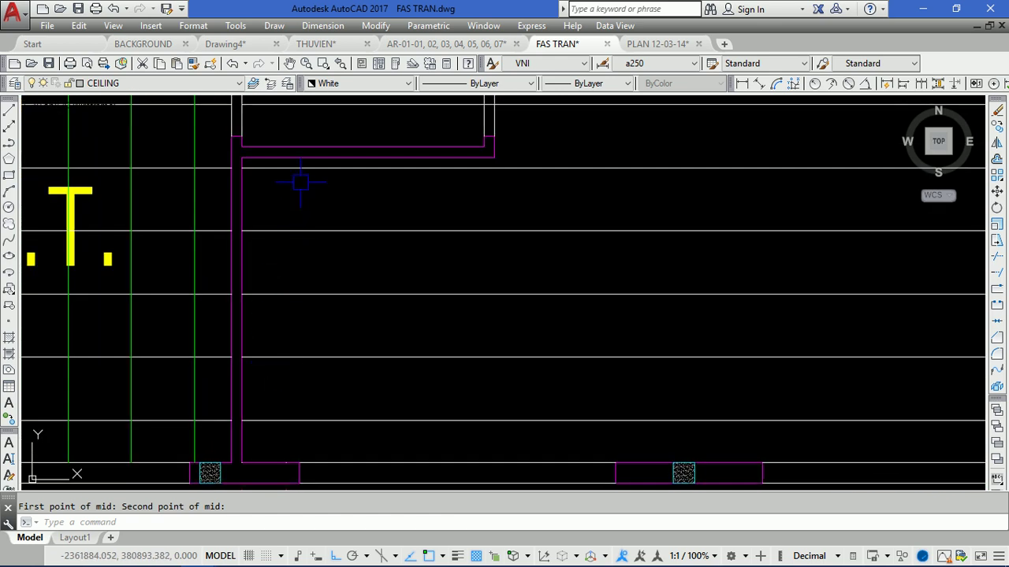
pyautogui.moveTo(301, 182); pyautogui.dragTo(274, 272, button='middle')
pyautogui.moveTo(333, 226); pyautogui.dragTo(324, 356, button='middle')
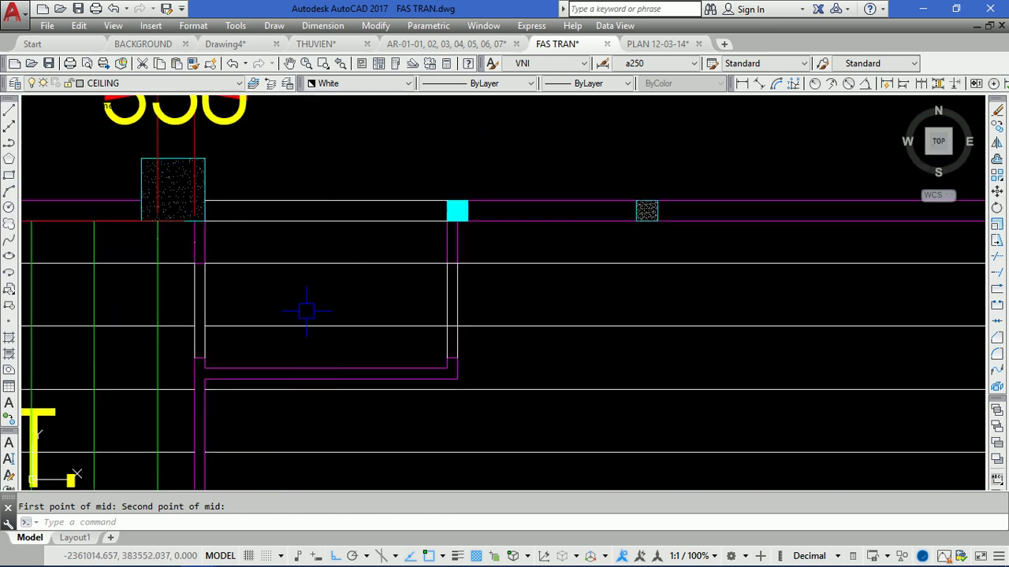
# Start a trim near the W.T. room's upper-left recess, then cancel it
pyautogui.write('tr')
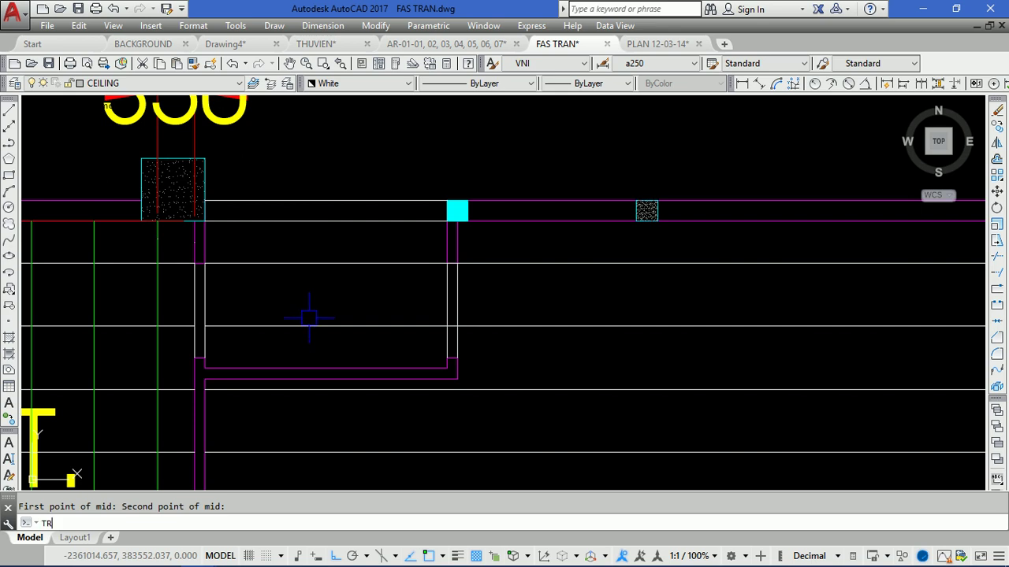
pyautogui.press('Return')
pyautogui.scroll(3, 449, 328)
pyautogui.scroll(-3, 450, 329)
pyautogui.scroll(3, 464, 214)
pyautogui.scroll(-1, 433, 228)
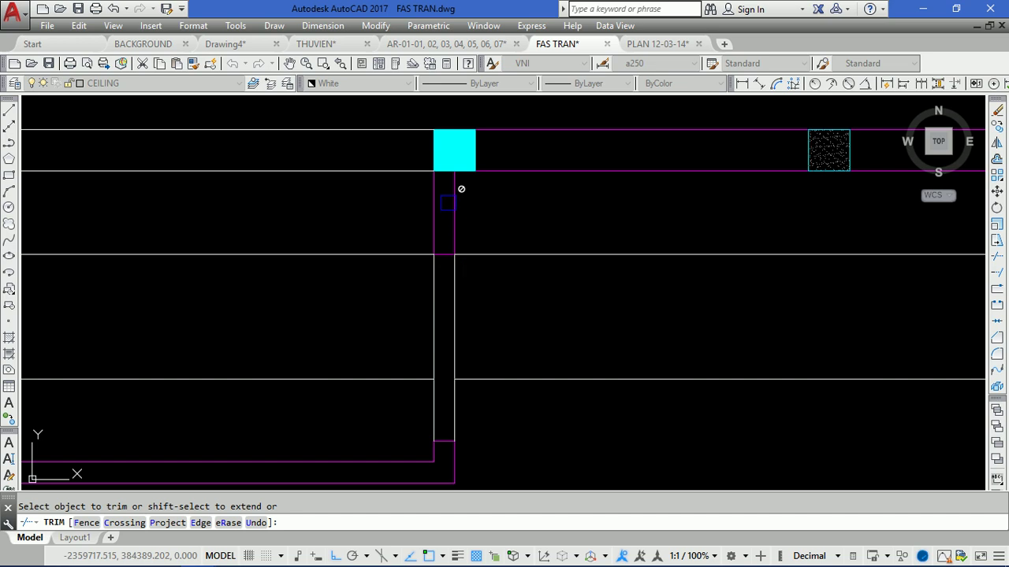
pyautogui.scroll(-3, 459, 189)
pyautogui.rightClick(409, 222)
# Erase the two horizontal ceiling lines crossing the recess beside the column
pyautogui.click(339, 297)
pyautogui.click(308, 205)
pyautogui.write('e')
pyautogui.press('Return')
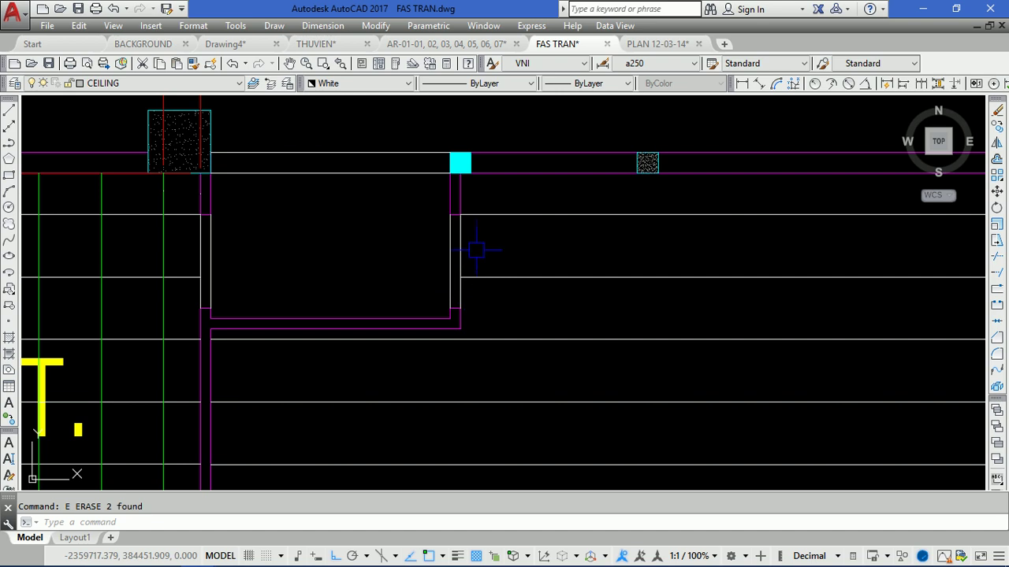
pyautogui.scroll(3, 458, 236)
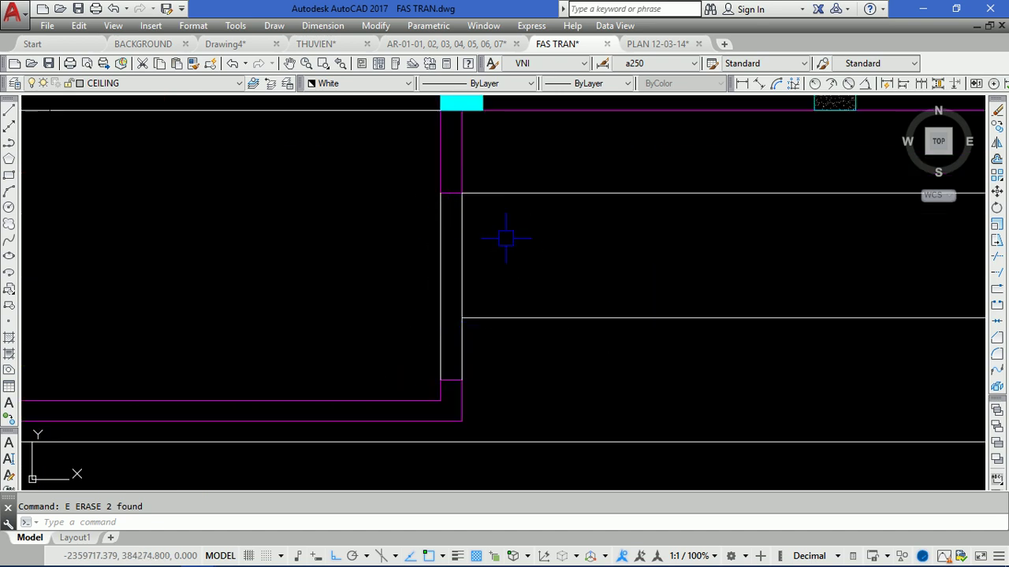
pyautogui.scroll(-3, 517, 191)
pyautogui.moveTo(449, 363); pyautogui.dragTo(339, 361, button='middle')
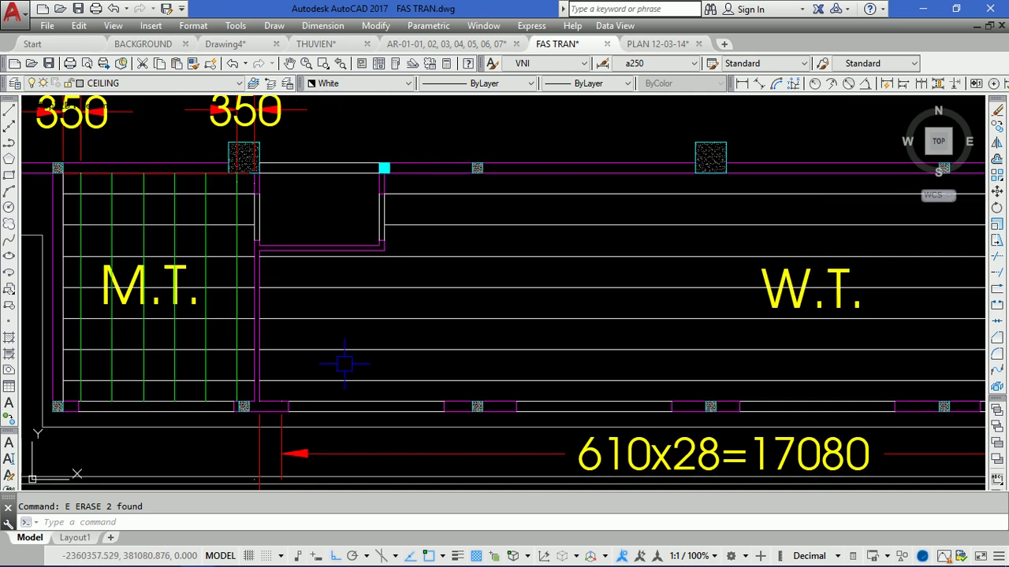
pyautogui.scroll(-3, 217, 250)
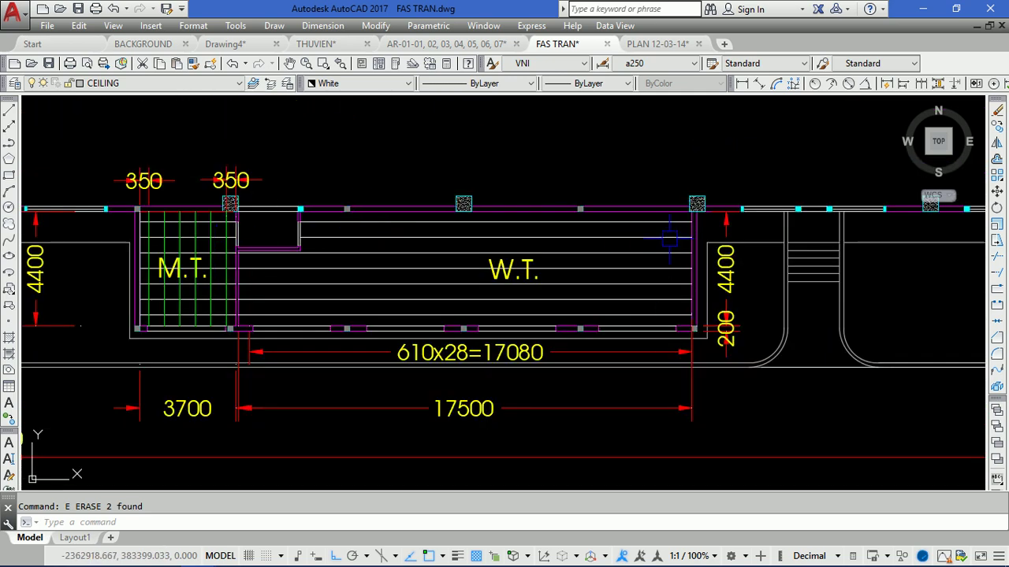
pyautogui.scroll(3, 353, 240)
pyautogui.write('DLI')
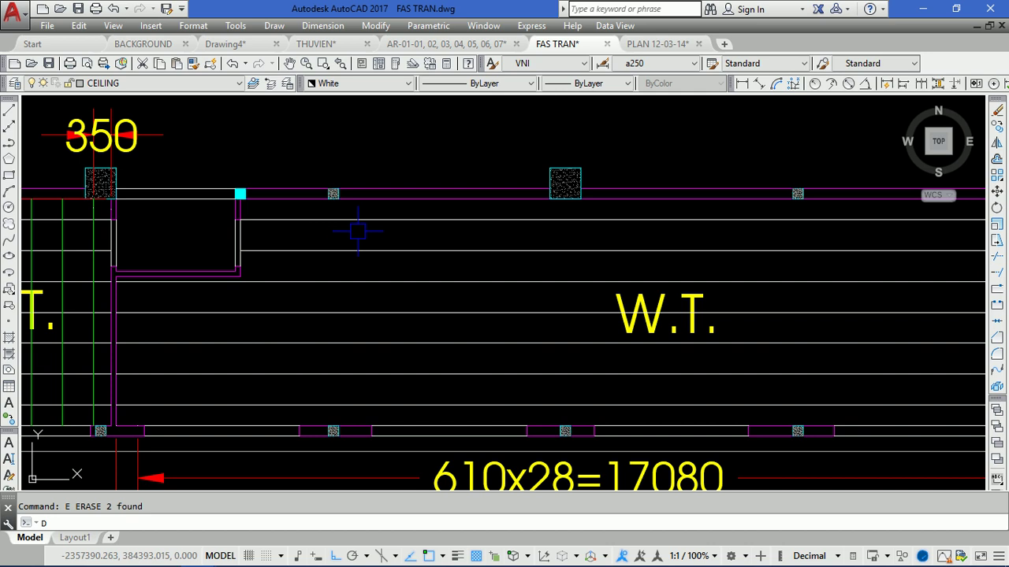
pyautogui.press('Return')
pyautogui.click(413, 194)
pyautogui.click(412, 220)
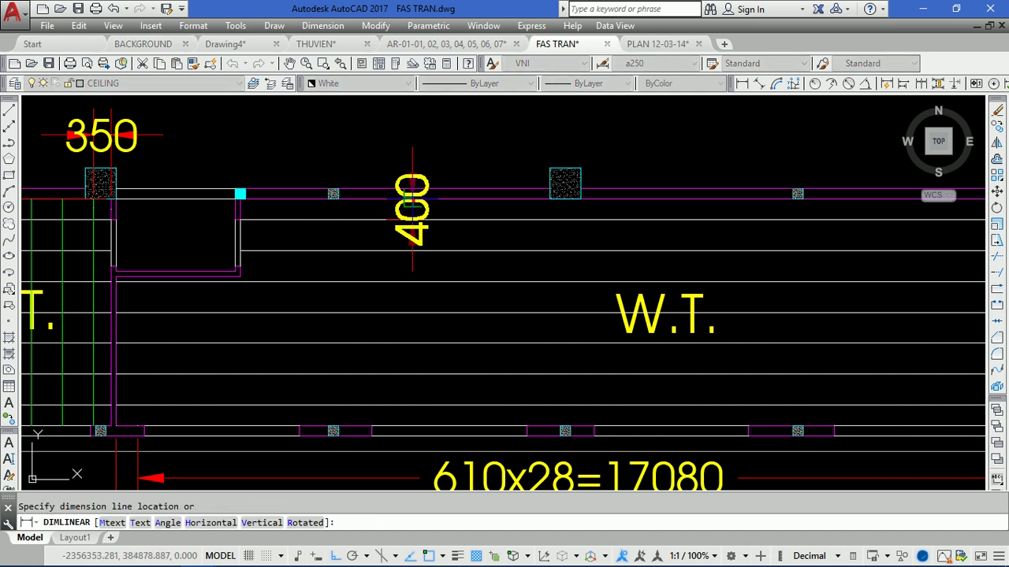
pyautogui.click(413, 211)
pyautogui.moveTo(386, 354); pyautogui.dragTo(400, 243, button='middle')
pyautogui.press('Return')
pyautogui.click(404, 314)
pyautogui.click(404, 314)
pyautogui.press('Escape')
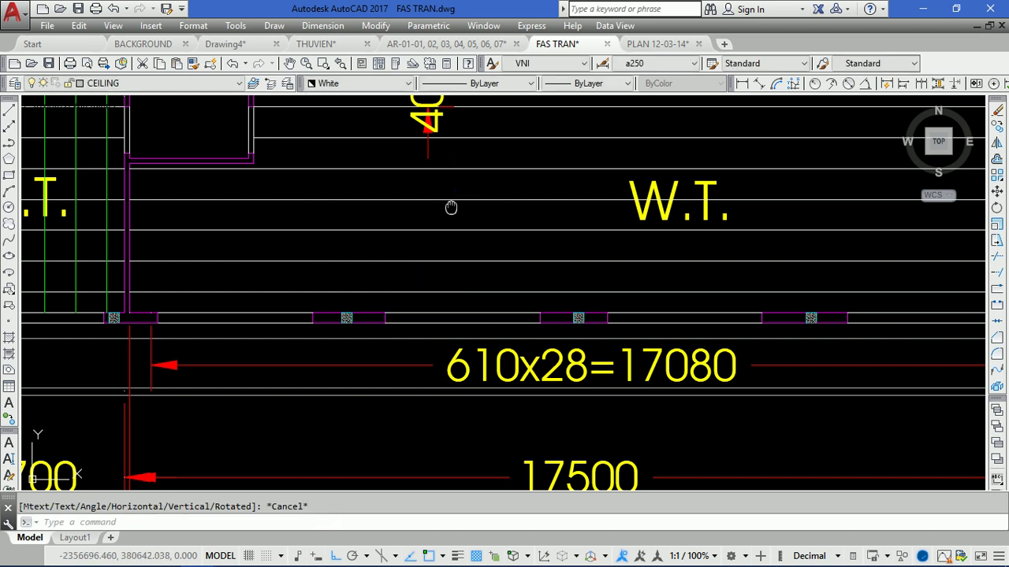
pyautogui.scroll(3, 441, 201)
pyautogui.click(426, 199)
pyautogui.write('e')
pyautogui.press('Return')
pyautogui.scroll(-3, 581, 227)
pyautogui.moveTo(614, 262); pyautogui.dragTo(310, 269, button='middle')
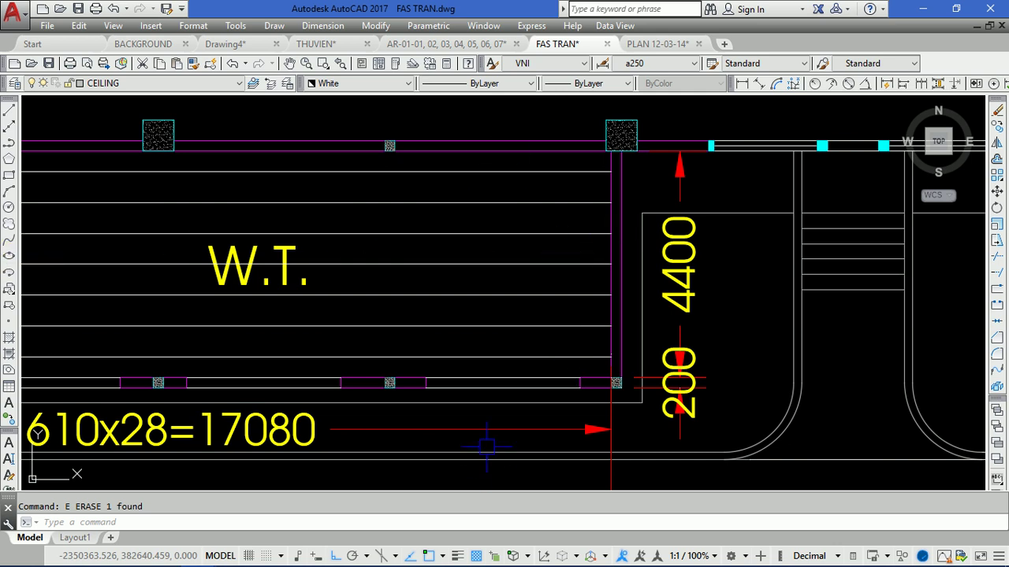
pyautogui.write('l')
pyautogui.press('Return')
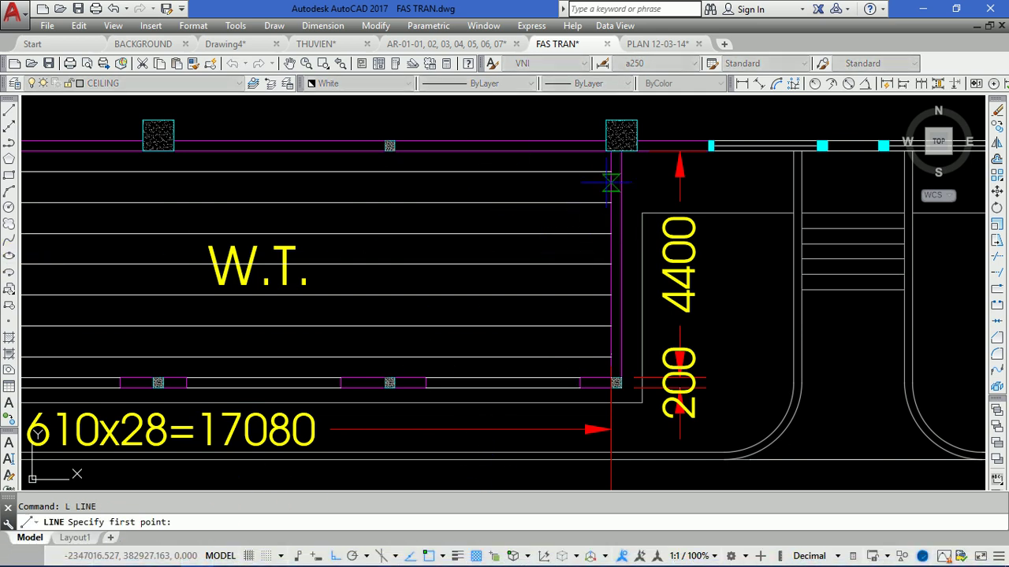
# Draw the vertical ceiling line at the W.T. room's right end by the column corner
pyautogui.click(611, 183)
pyautogui.scroll(3, 611, 383)
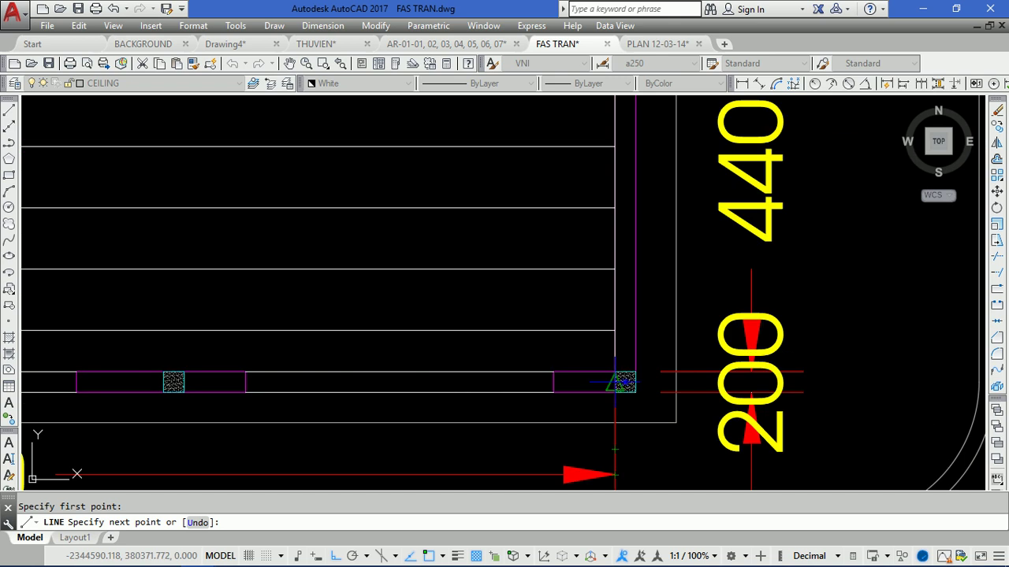
pyautogui.press('Return')
pyautogui.scroll(-3, 704, 252)
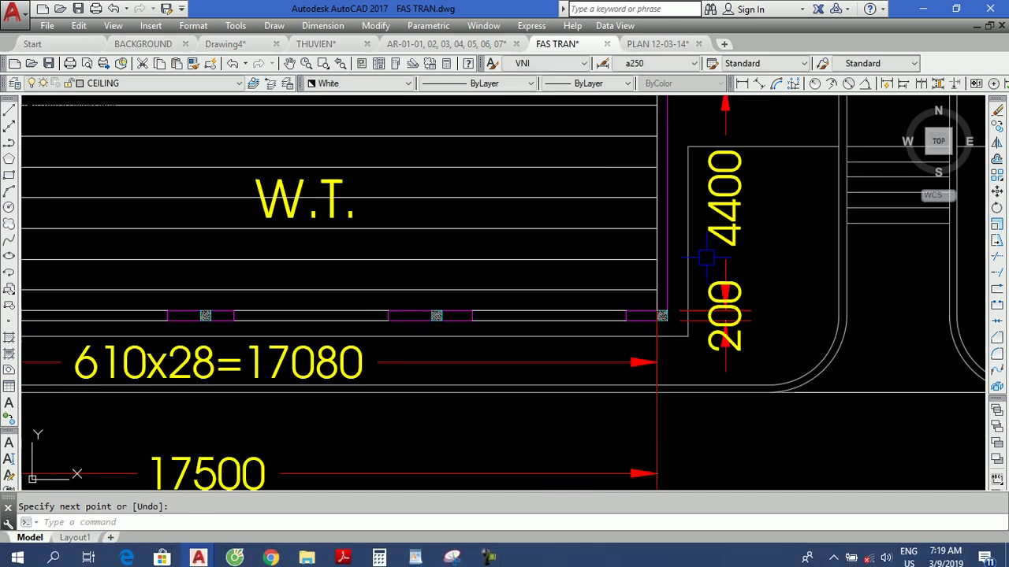
# Copy that vertical line from the column corner base point, using the Array option
pyautogui.write('c')
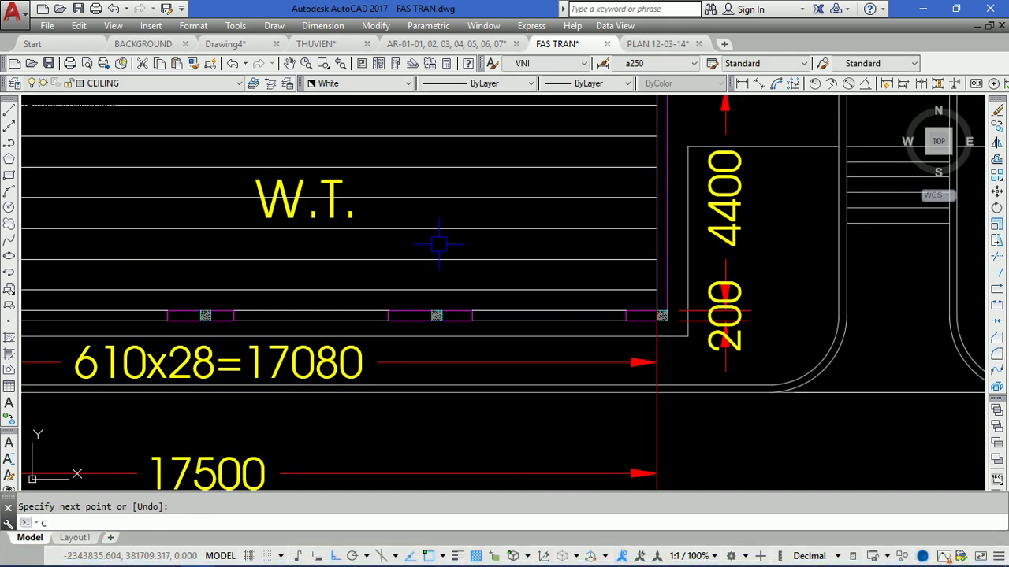
pyautogui.write('o')
pyautogui.press('Return')
pyautogui.click(658, 184)
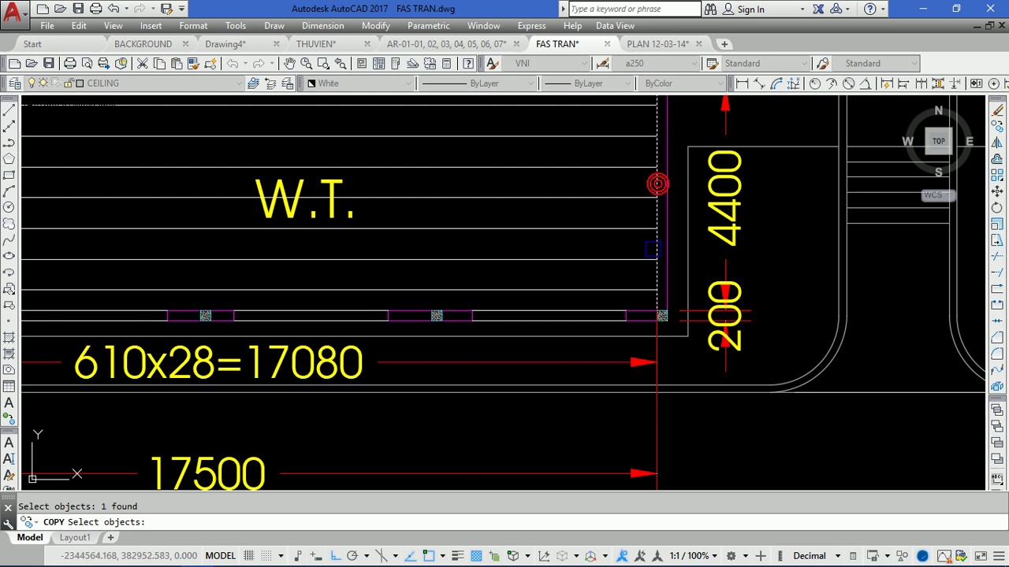
pyautogui.press('Return')
pyautogui.scroll(5, 655, 309)
pyautogui.click(661, 269)
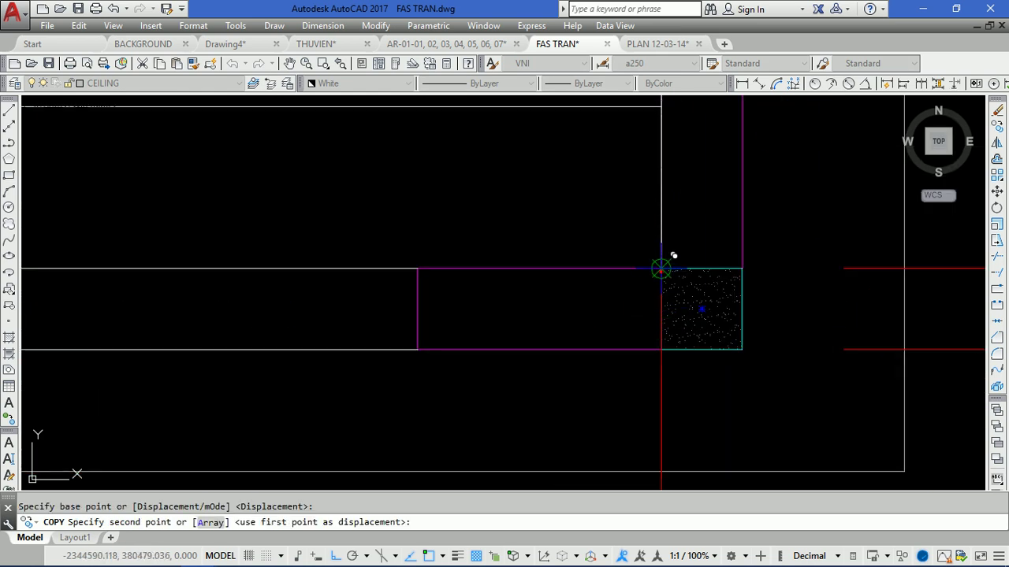
pyautogui.write('A')
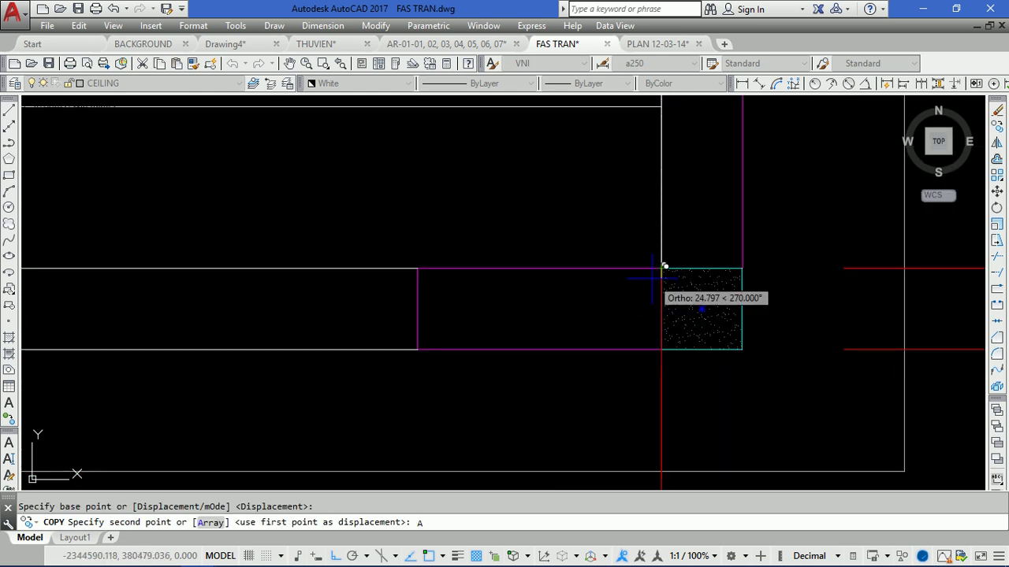
pyautogui.press('Return')
pyautogui.scroll(-4, 666, 274)
pyautogui.scroll(4, 465, 394)
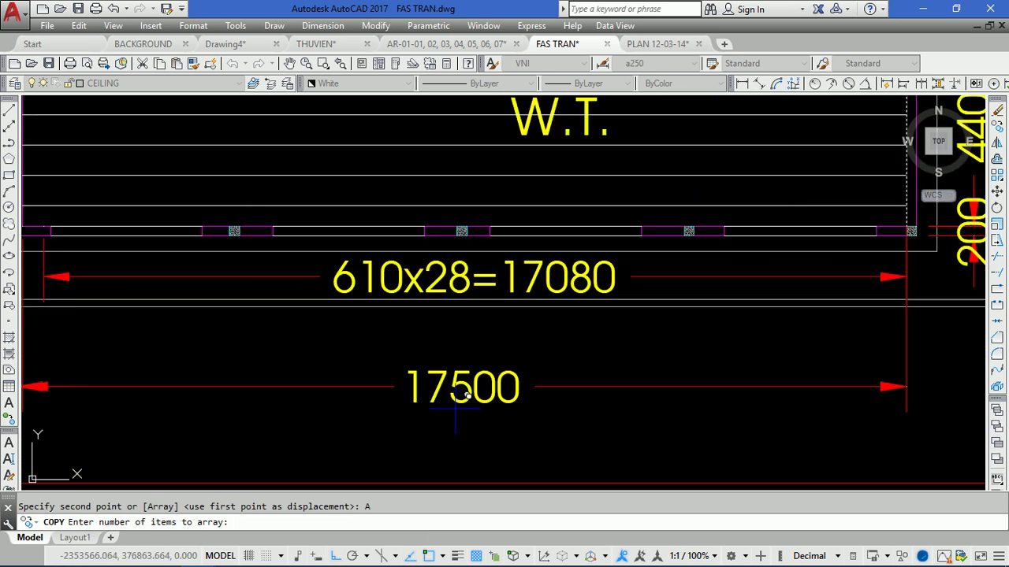
pyautogui.scroll(-4, 524, 385)
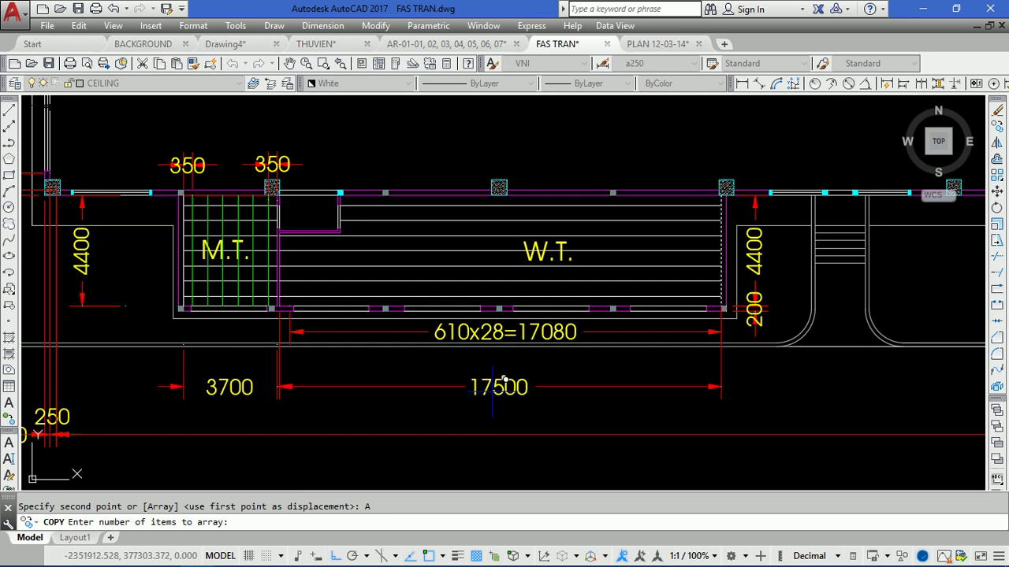
pyautogui.scroll(3, 503, 377)
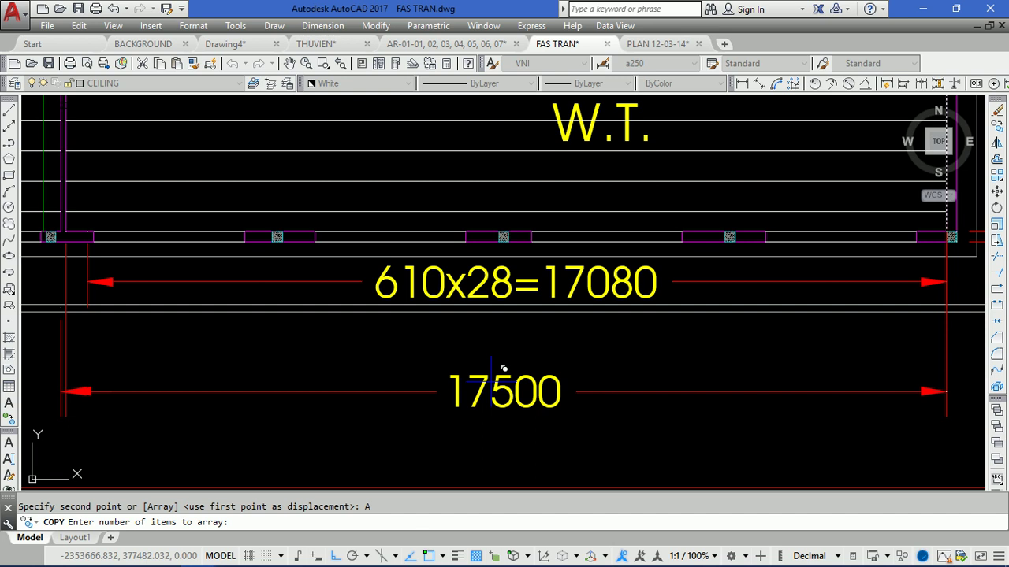
pyautogui.moveTo(607, 346); pyautogui.dragTo(488, 371, button='middle')
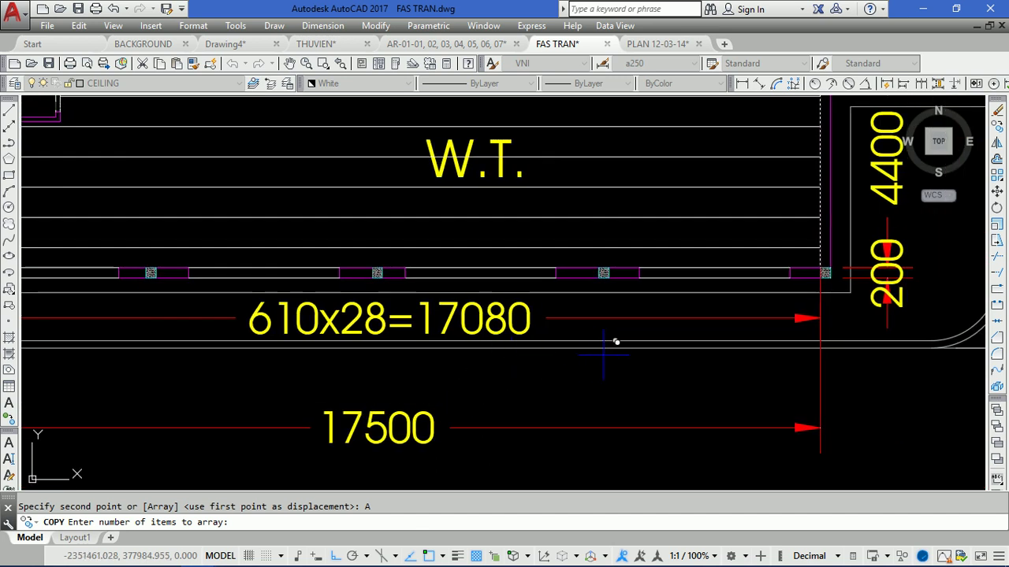
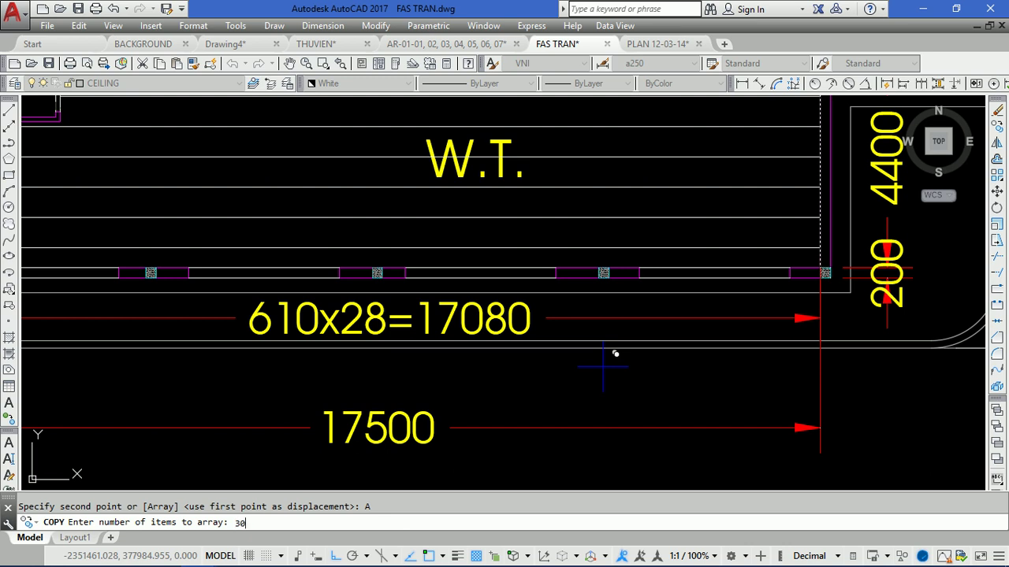
# Array the vertical ceiling line as 30 copies spaced 600 apart across the W.T. room
pyautogui.press('Return')
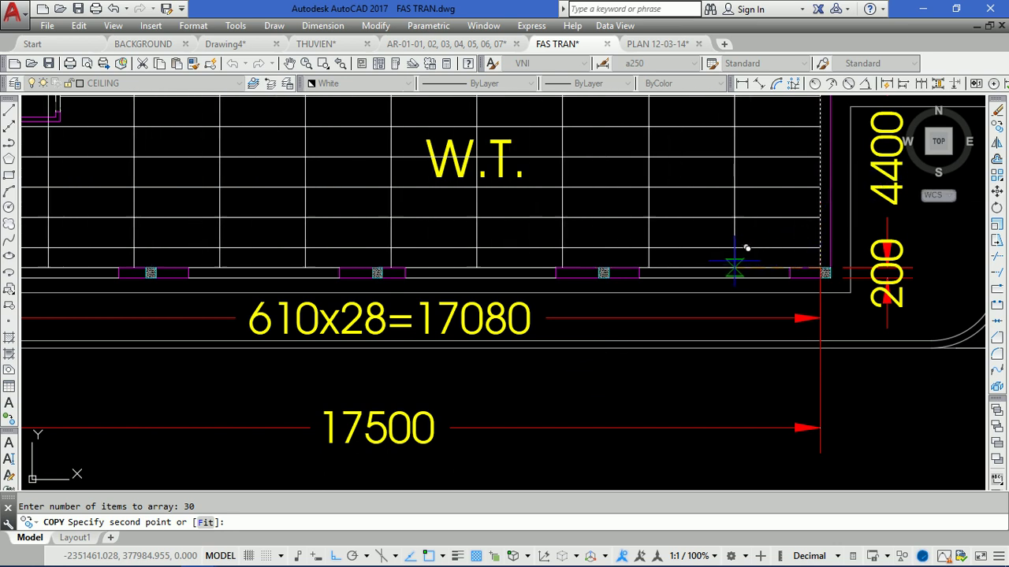
pyautogui.scroll(-3, 744, 246)
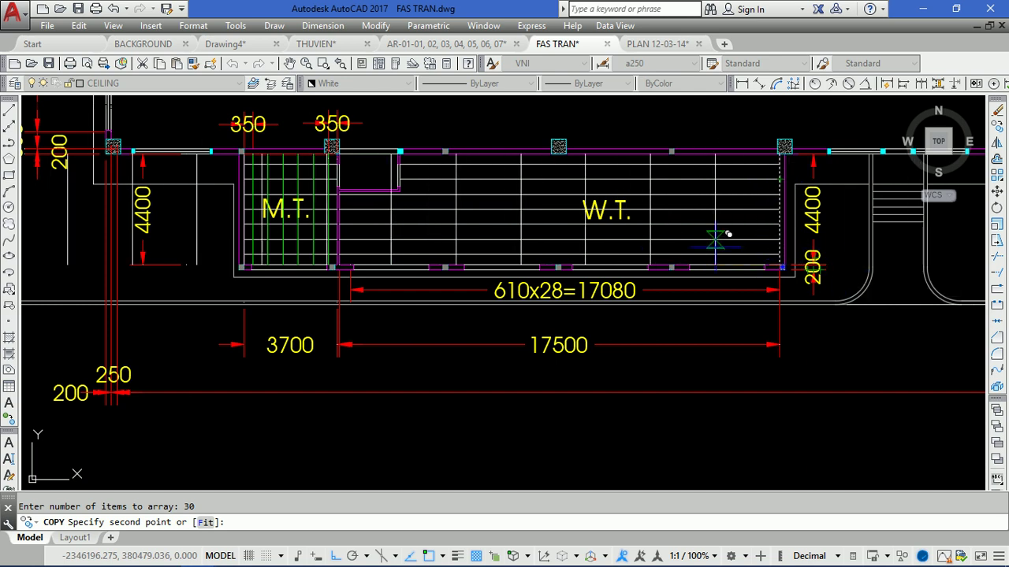
pyautogui.scroll(5, 756, 262)
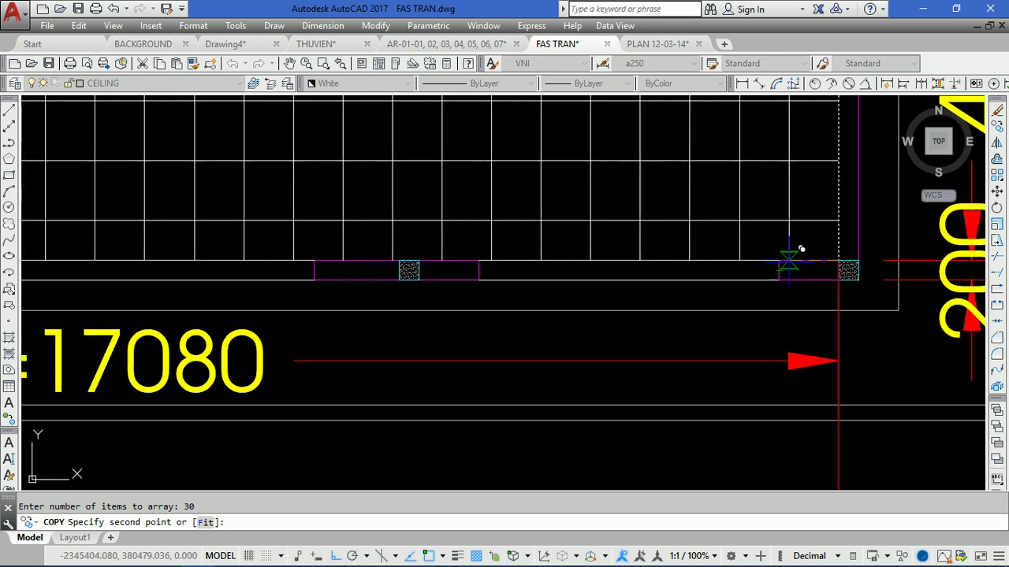
pyautogui.scroll(-3, 821, 248)
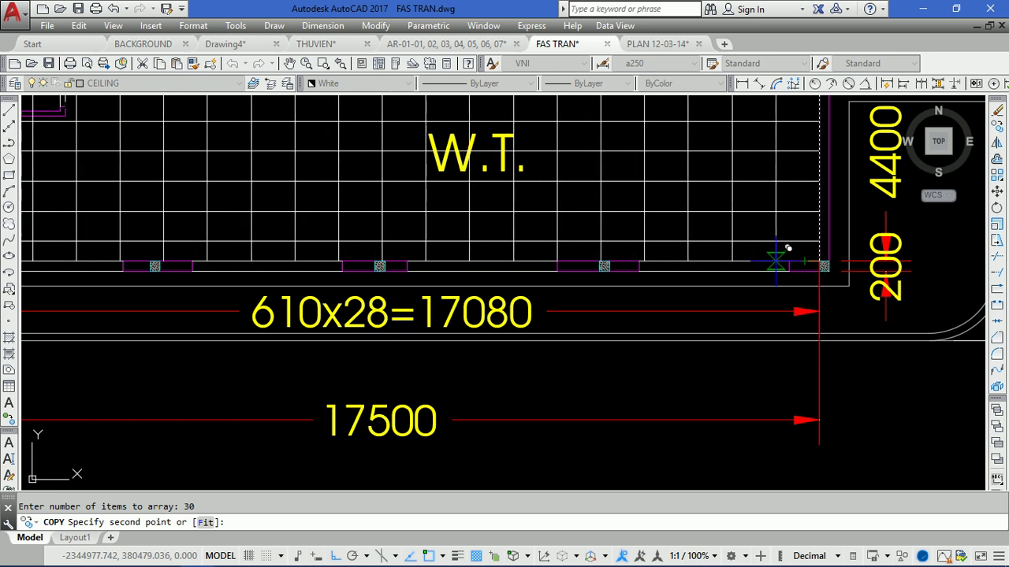
pyautogui.scroll(2, 772, 261)
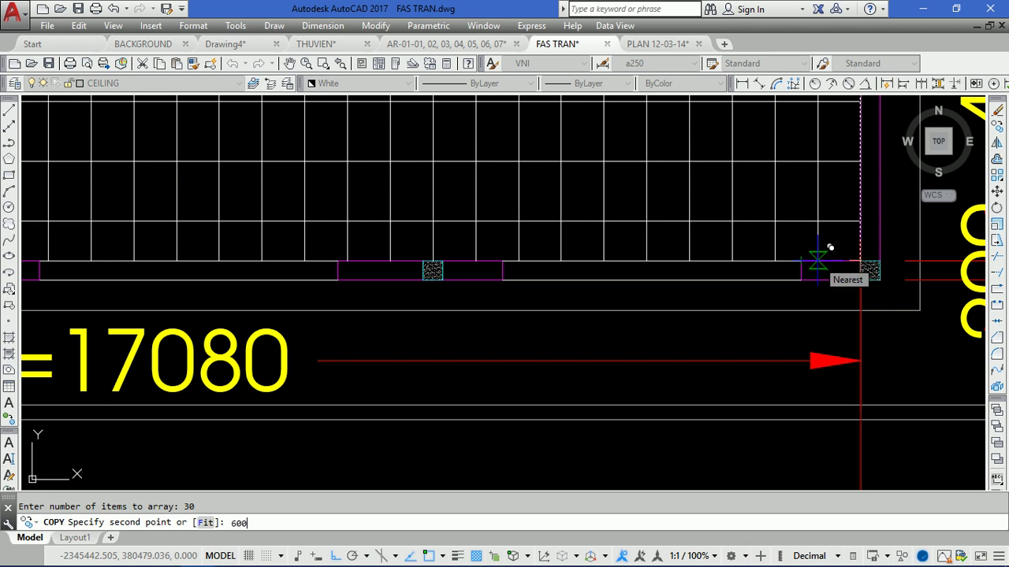
pyautogui.press('Return')
pyautogui.scroll(-2, 772, 331)
pyautogui.press('Escape')
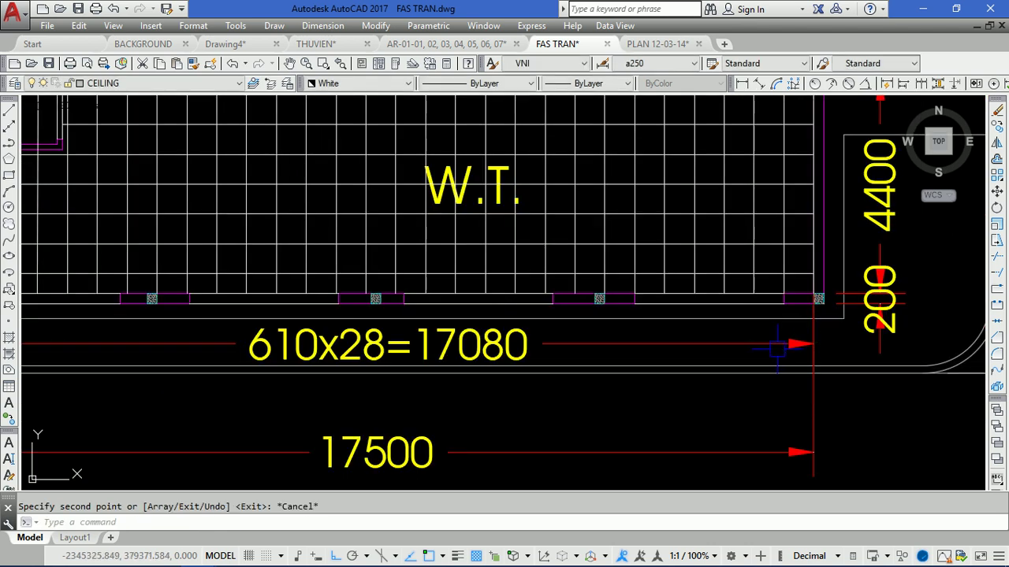
pyautogui.scroll(-3, 777, 347)
pyautogui.scroll(5, 389, 276)
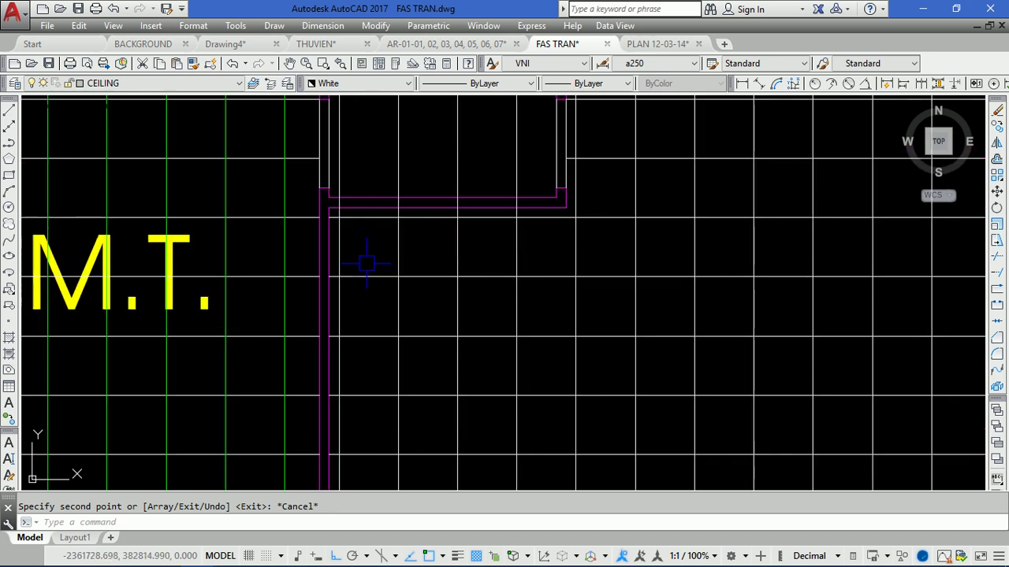
pyautogui.click(334, 260)
pyautogui.scroll(-5, 366, 240)
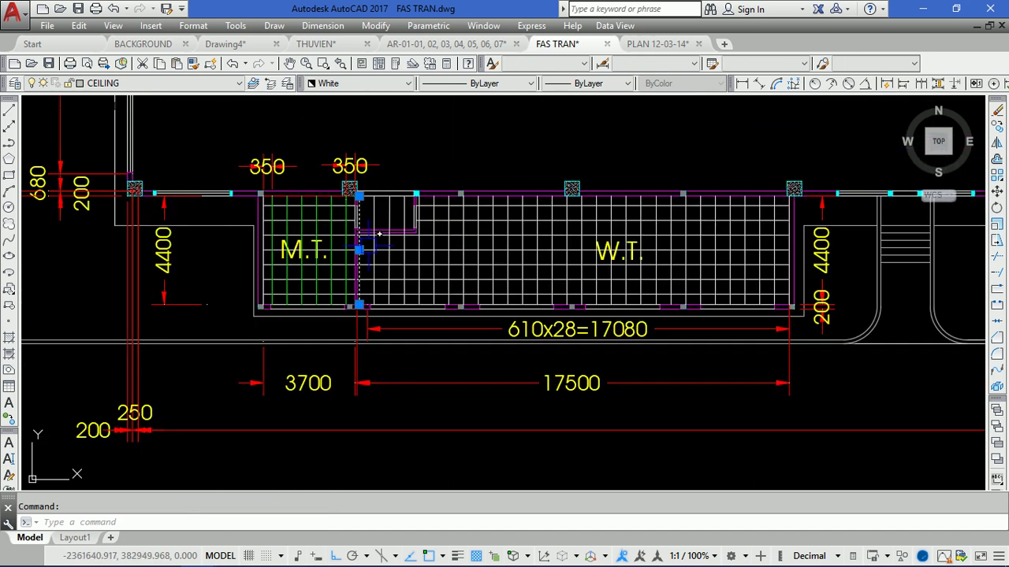
pyautogui.scroll(3, 367, 241)
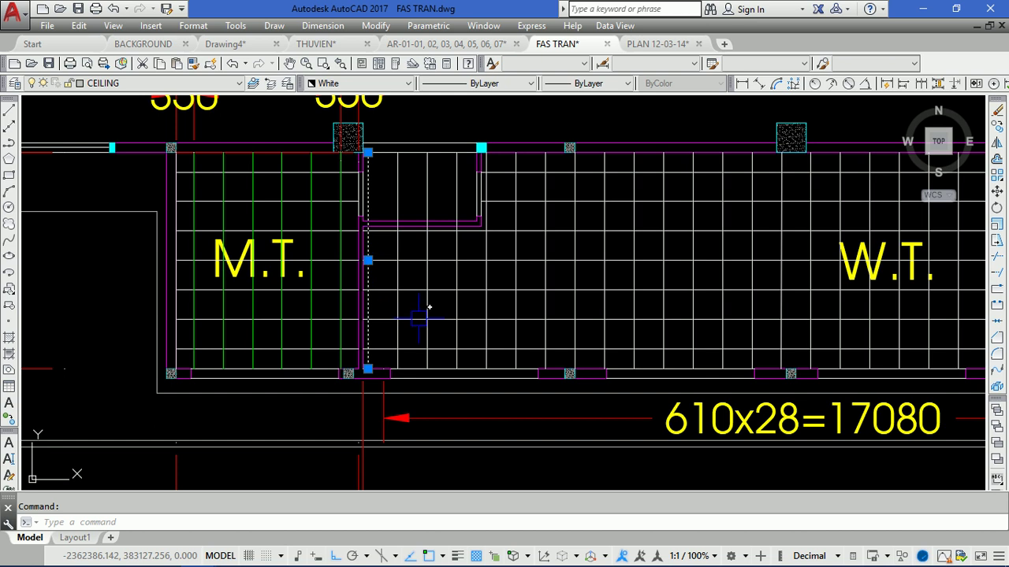
pyautogui.scroll(3, 384, 335)
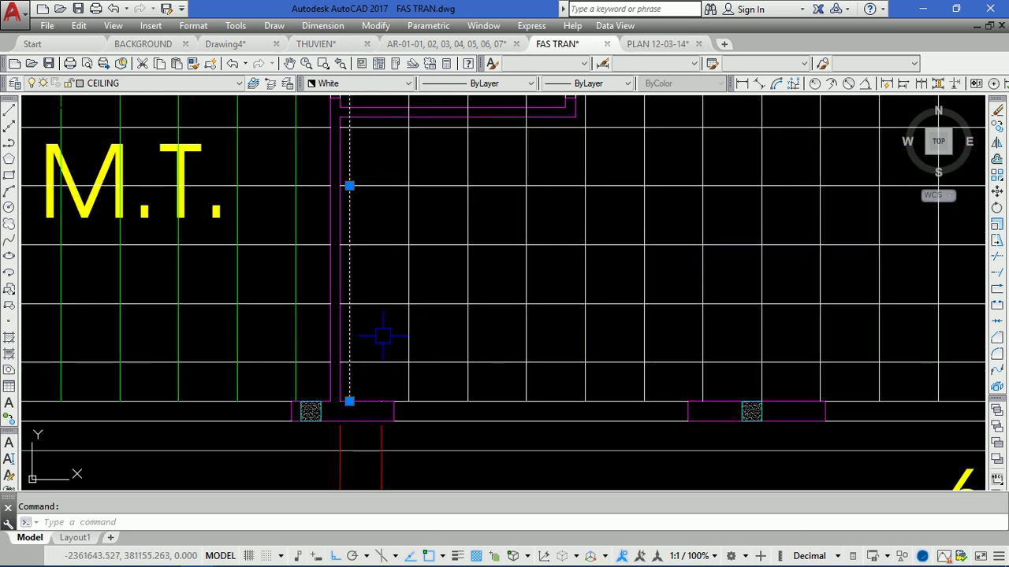
pyautogui.press('Escape')
pyautogui.scroll(3, 347, 222)
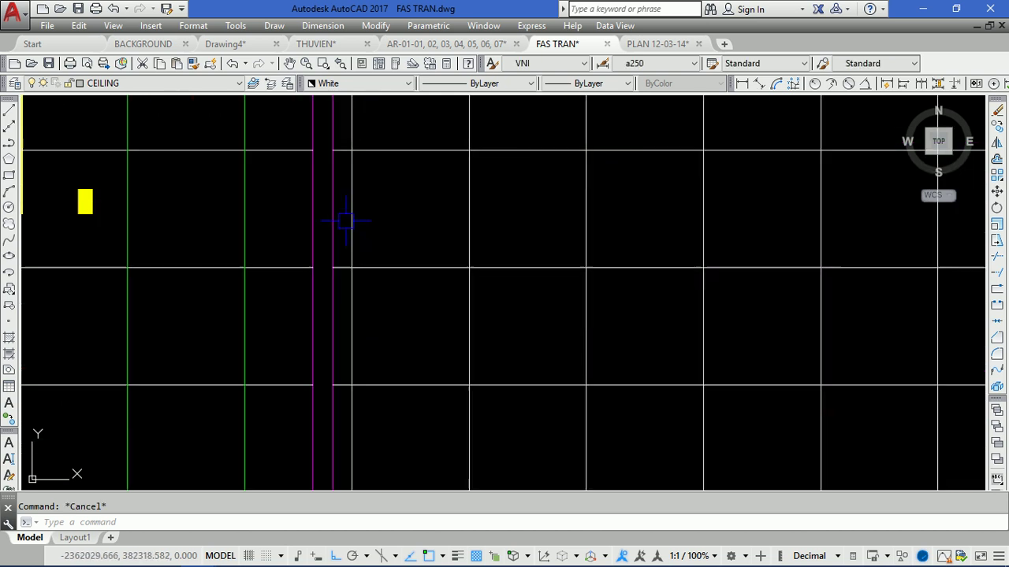
pyautogui.write('DLI')
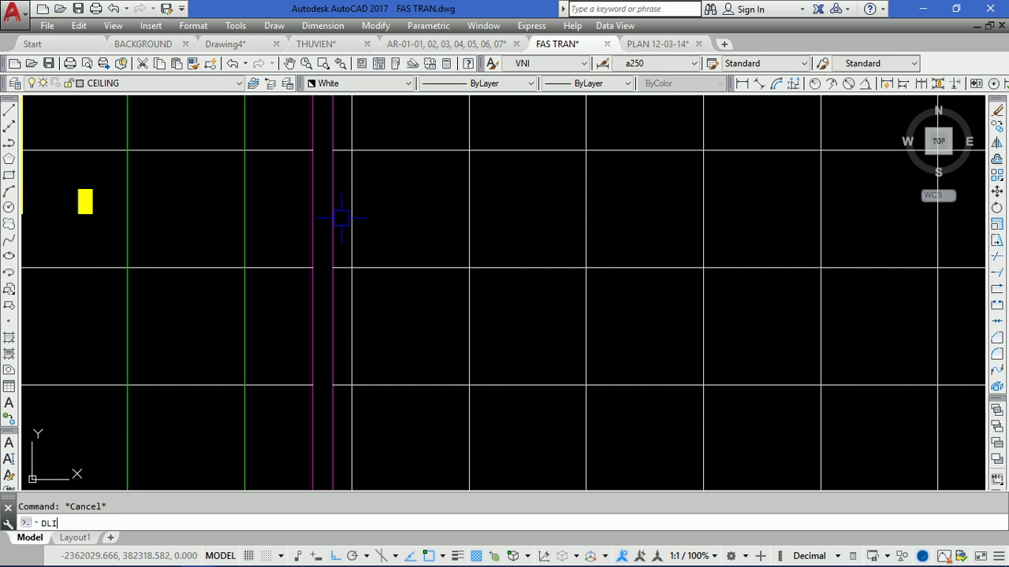
pyautogui.press('Return')
pyautogui.click(333, 213)
pyautogui.click(352, 211)
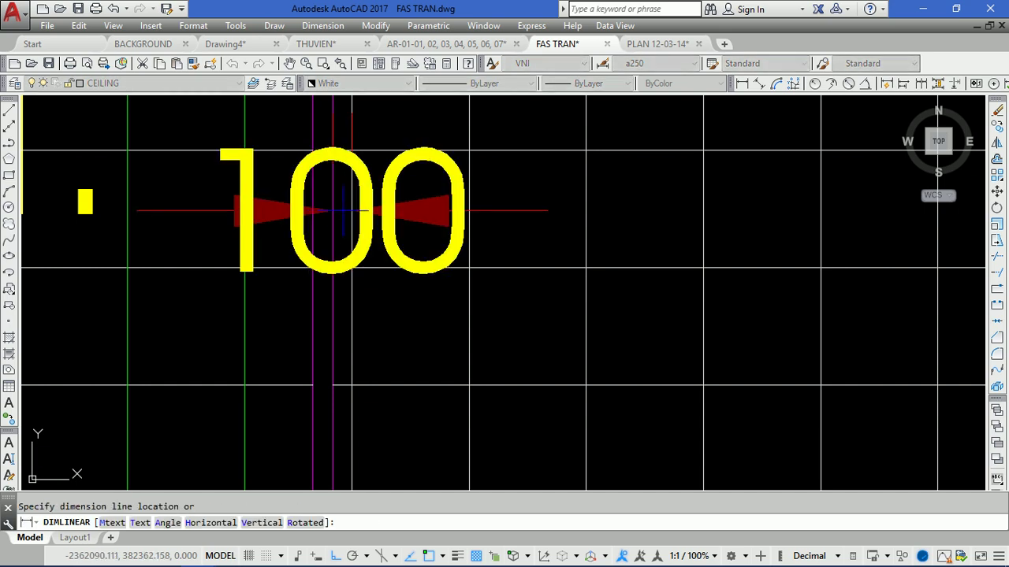
pyautogui.press('Escape')
pyautogui.scroll(-5, 384, 214)
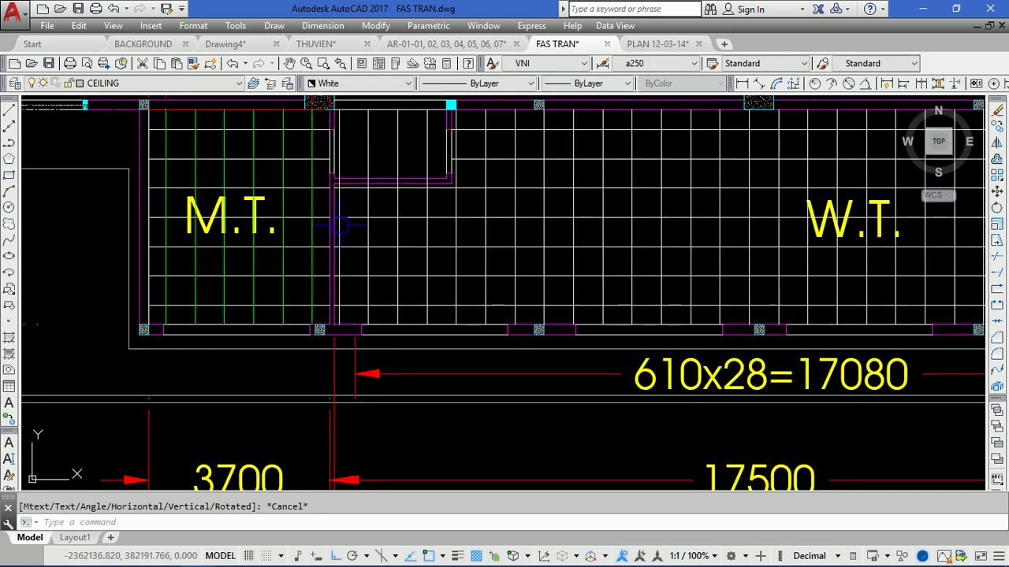
pyautogui.click(339, 225)
pyautogui.press('Delete')
pyautogui.moveTo(830, 243); pyautogui.dragTo(444, 264, button='middle')
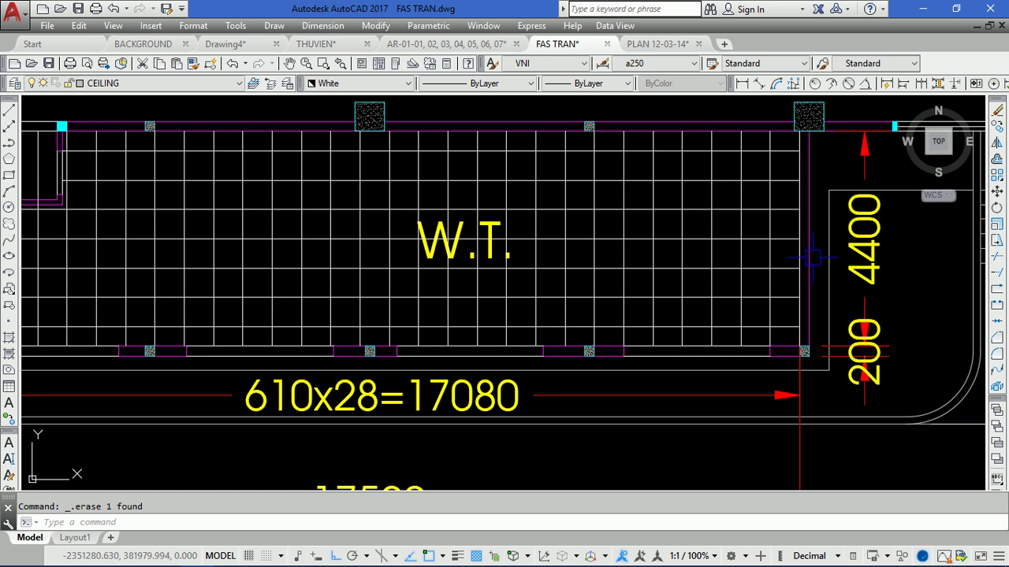
pyautogui.moveTo(703, 311); pyautogui.dragTo(769, 300, button='middle')
pyautogui.write('M')
pyautogui.press('Return')
pyautogui.press('Escape')
pyautogui.scroll(3, 863, 280)
pyautogui.click(857, 266)
pyautogui.press('Delete')
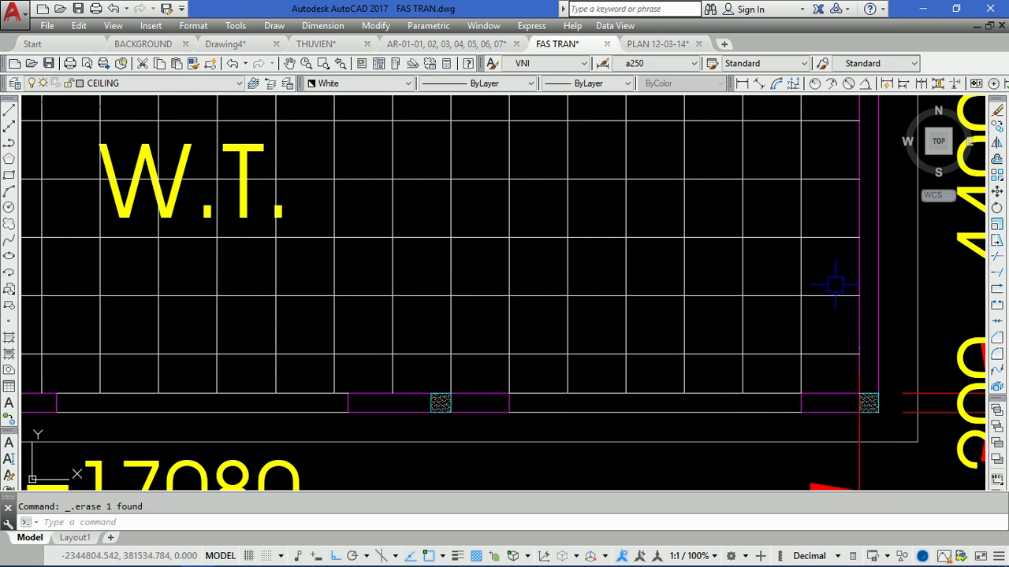
pyautogui.scroll(-3, 837, 285)
pyautogui.write('M')
pyautogui.press('Return')
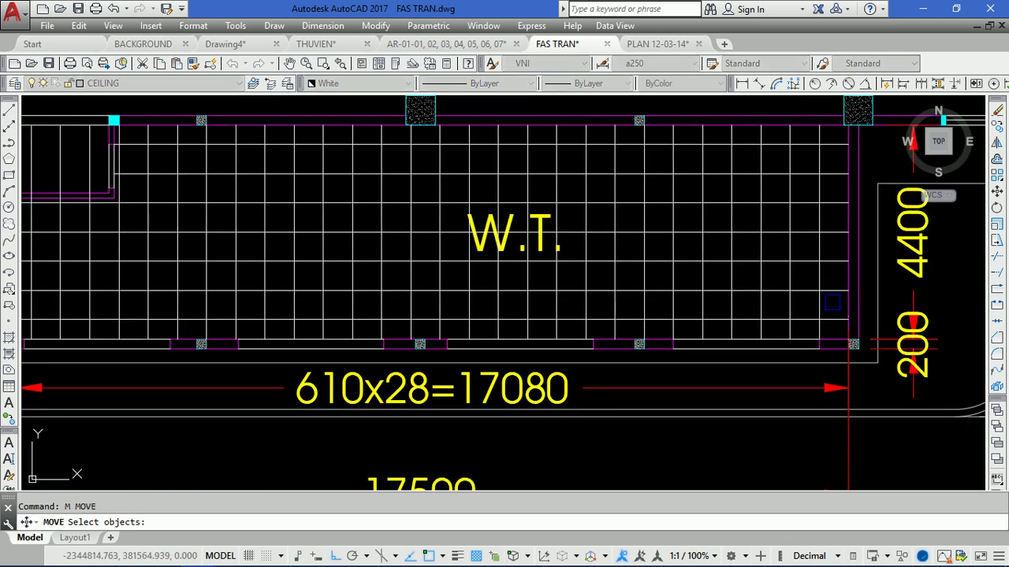
pyautogui.click(832, 301)
pyautogui.moveTo(450, 285); pyautogui.dragTo(565, 265, button='middle')
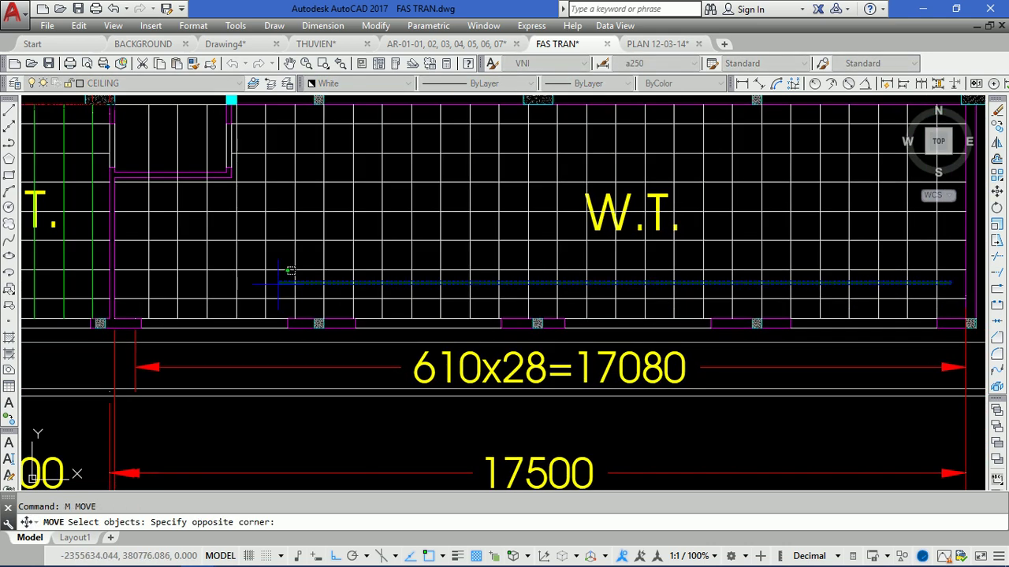
pyautogui.click(134, 287)
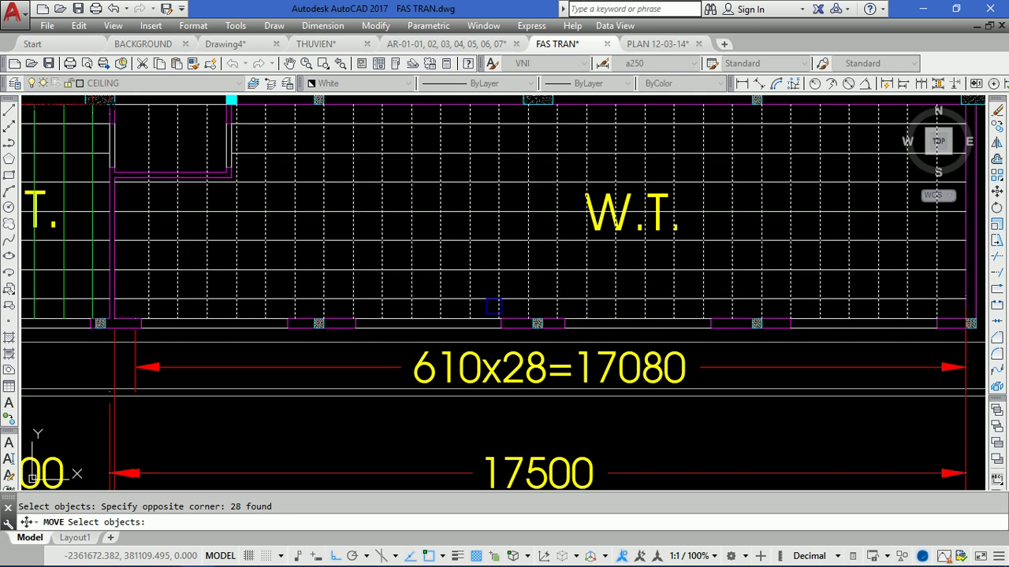
pyautogui.press('Escape')
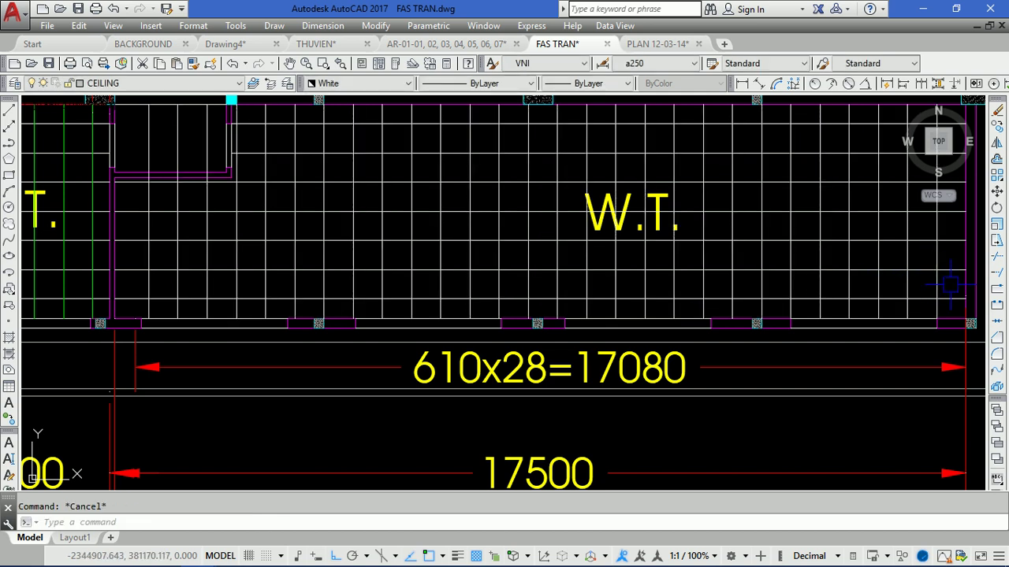
pyautogui.click(950, 285)
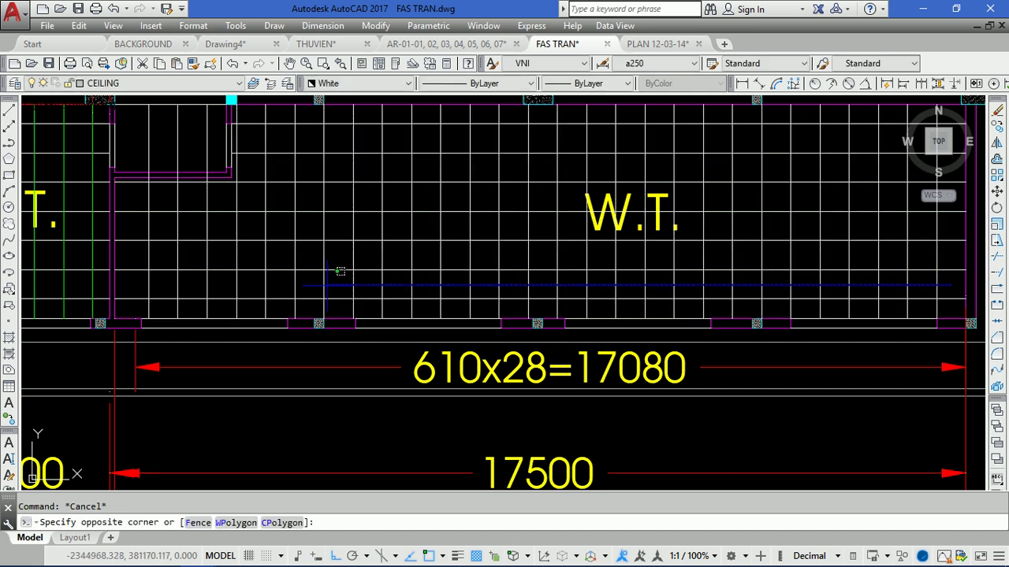
pyautogui.press('Escape')
pyautogui.press('Escape')
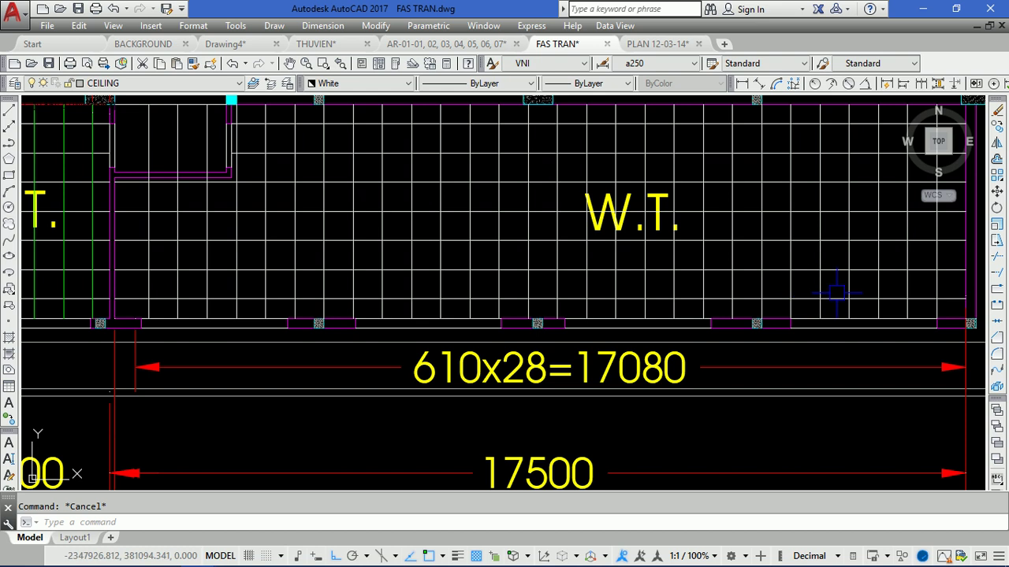
pyautogui.hotkey('ctrl', 'z')
pyautogui.hotkey('ctrl', 'z')
pyautogui.hotkey('ctrl', 'z')
pyautogui.hotkey('ctrl', 'z')
pyautogui.hotkey('ctrl', 'z')
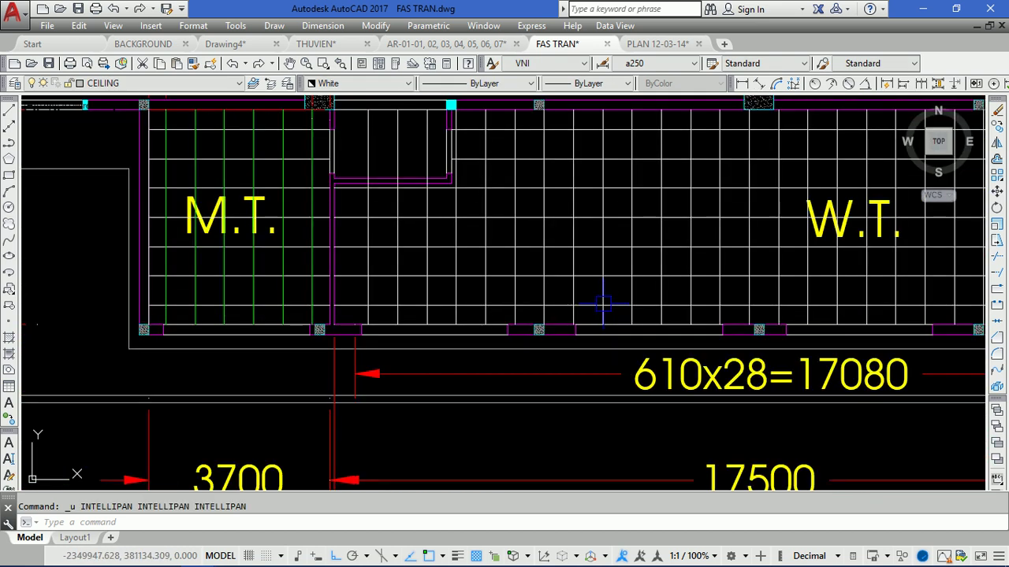
pyautogui.hotkey('ctrl', 'z')
# Add a 100 linear dimension from the wall edge near the M.T. side to the grid
pyautogui.scroll(3, 337, 236)
pyautogui.scroll(3, 337, 236)
pyautogui.scroll(-6, 274, 275)
pyautogui.scroll(2, 274, 275)
pyautogui.scroll(4, 274, 274)
pyautogui.scroll(-6, 274, 274)
pyautogui.scroll(6, 229, 274)
pyautogui.write('LI')
pyautogui.press('Return')
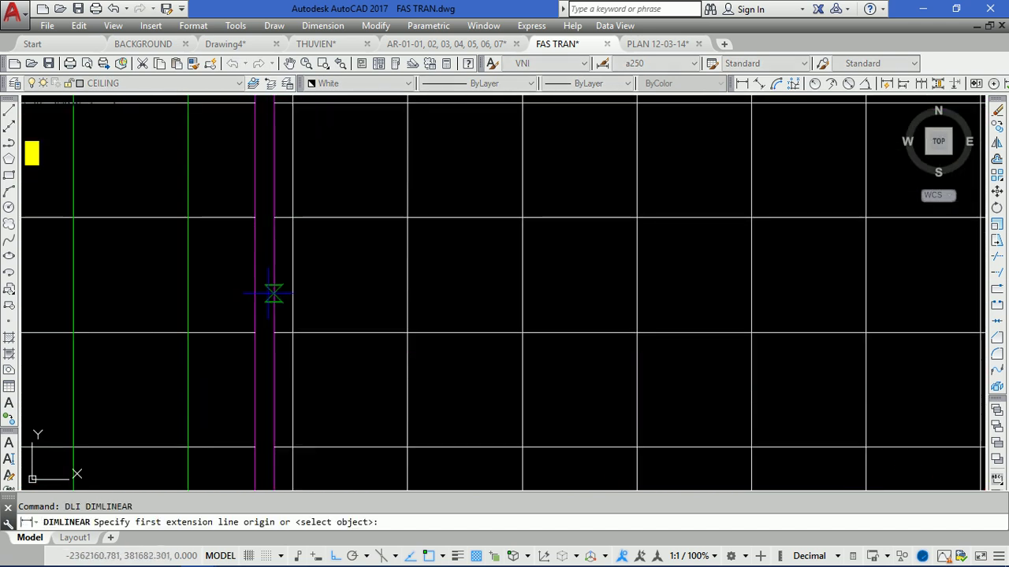
pyautogui.click(270, 293)
pyautogui.click(292, 294)
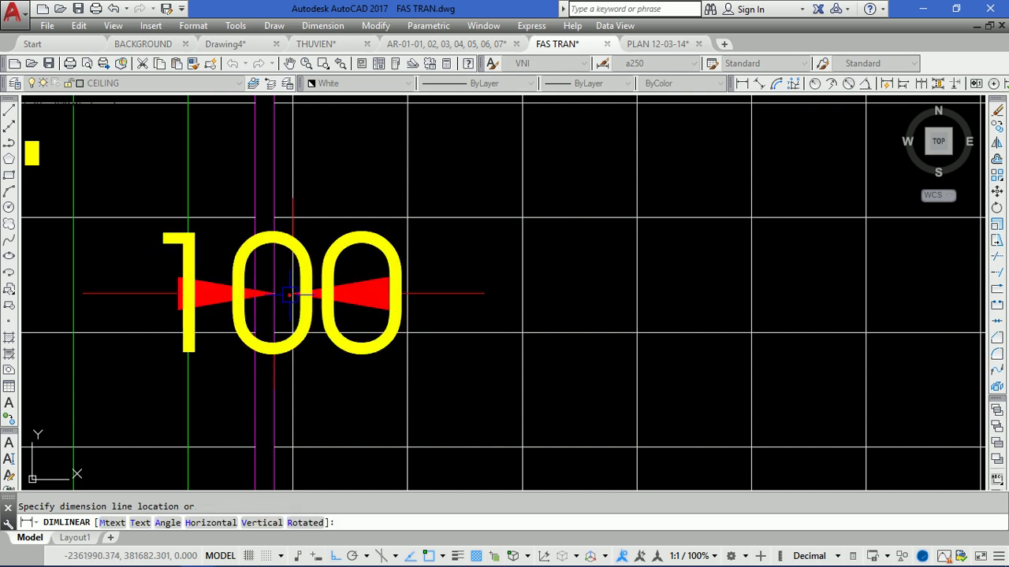
pyautogui.click(292, 293)
# Add a 600 dimension at the W.T. grid's right edge, then pan to review
pyautogui.scroll(-5, 337, 276)
pyautogui.scroll(2, 389, 275)
pyautogui.scroll(5, 388, 274)
pyautogui.press('Return')
pyautogui.click(473, 257)
pyautogui.click(475, 260)
pyautogui.click(475, 260)
pyautogui.press('Escape')
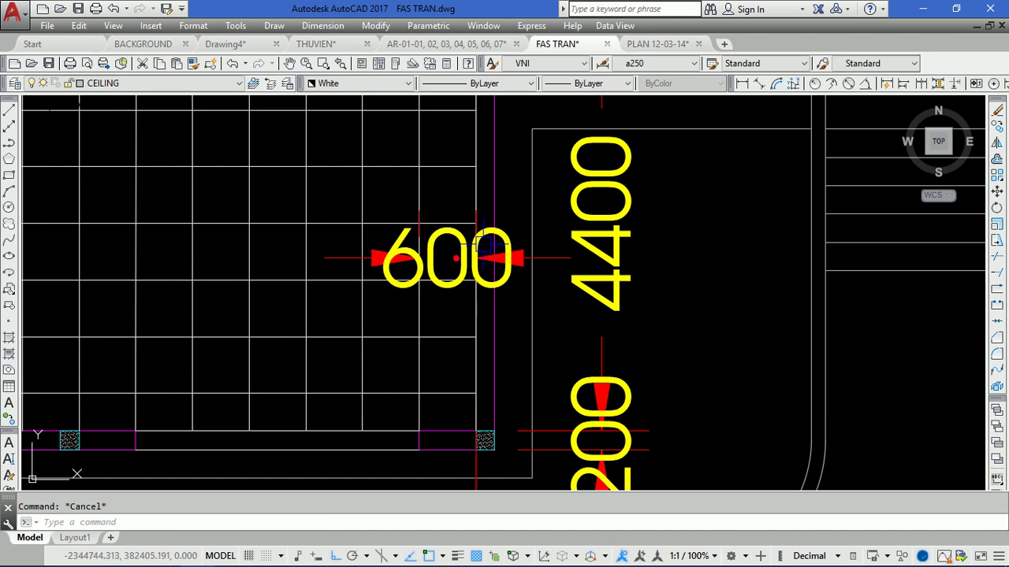
pyautogui.scroll(-3, 556, 257)
pyautogui.moveTo(441, 297); pyautogui.dragTo(697, 286, button='middle')
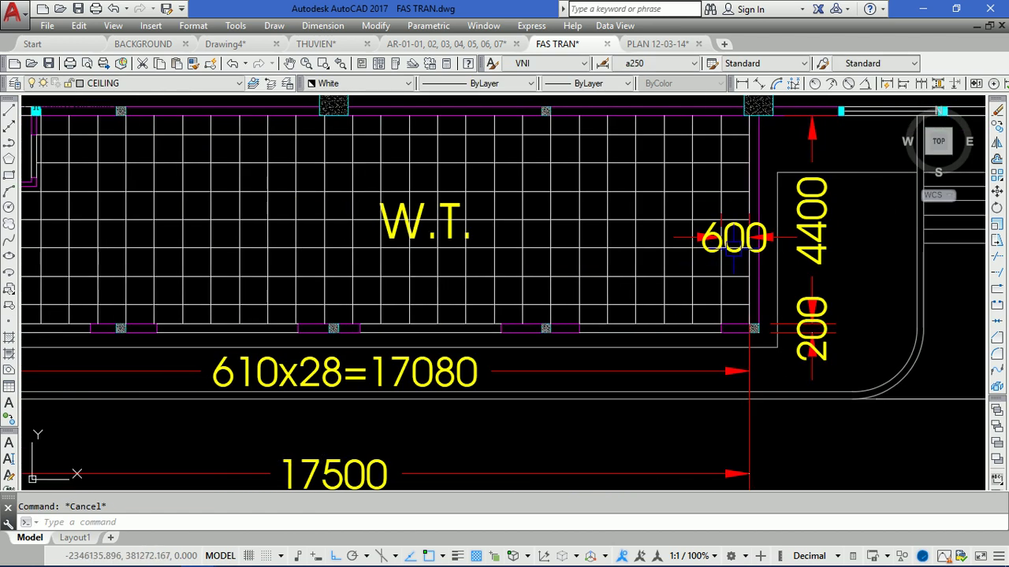
pyautogui.moveTo(473, 276); pyautogui.dragTo(577, 280, button='middle')
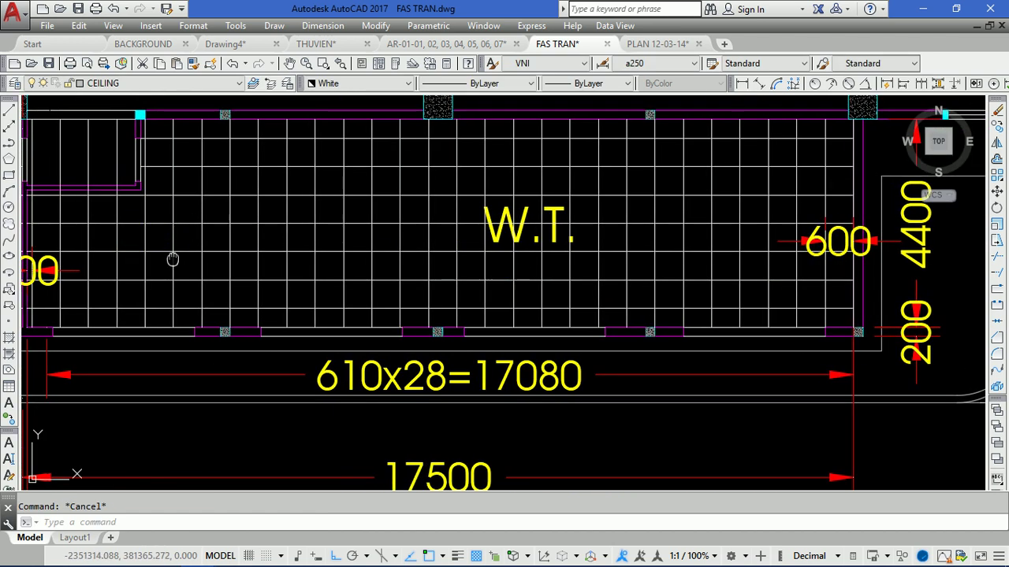
pyautogui.moveTo(172, 259); pyautogui.dragTo(284, 259, button='middle')
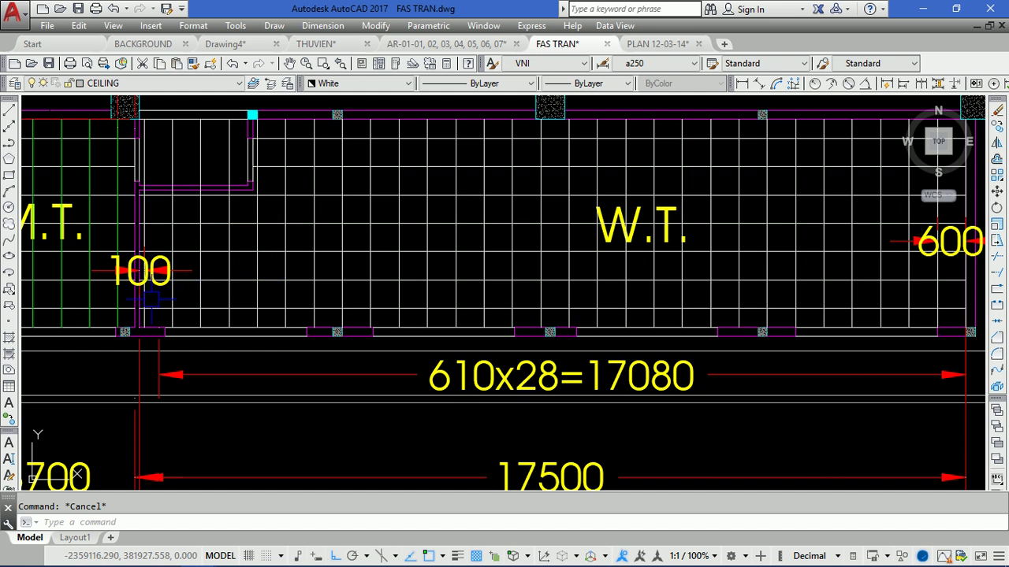
# Pan across the plan to review the 600 dimension, M.T. grid and W.T. grid
pyautogui.scroll(5, 150, 298)
pyautogui.scroll(-5, 139, 273)
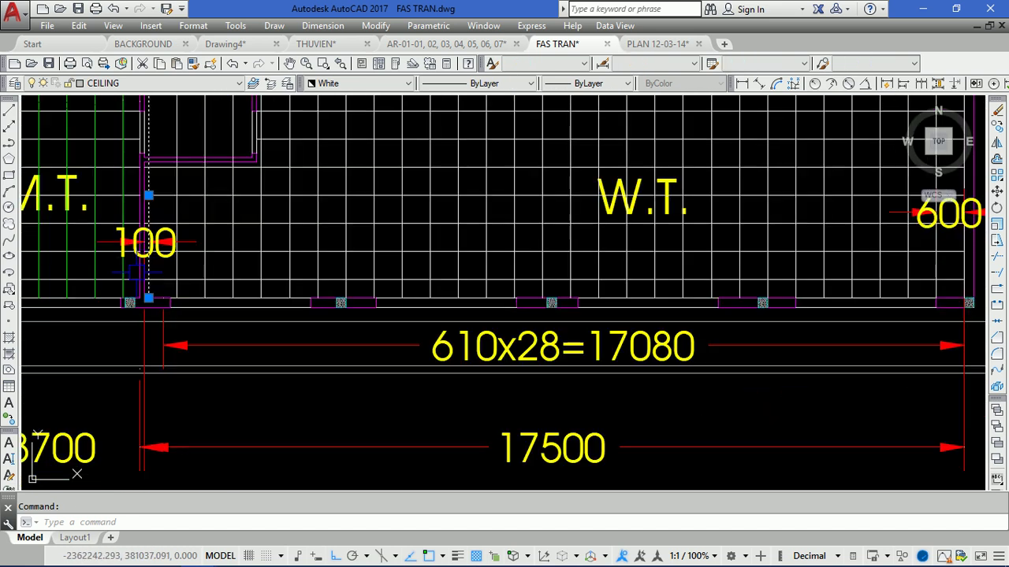
pyautogui.scroll(-3, 139, 229)
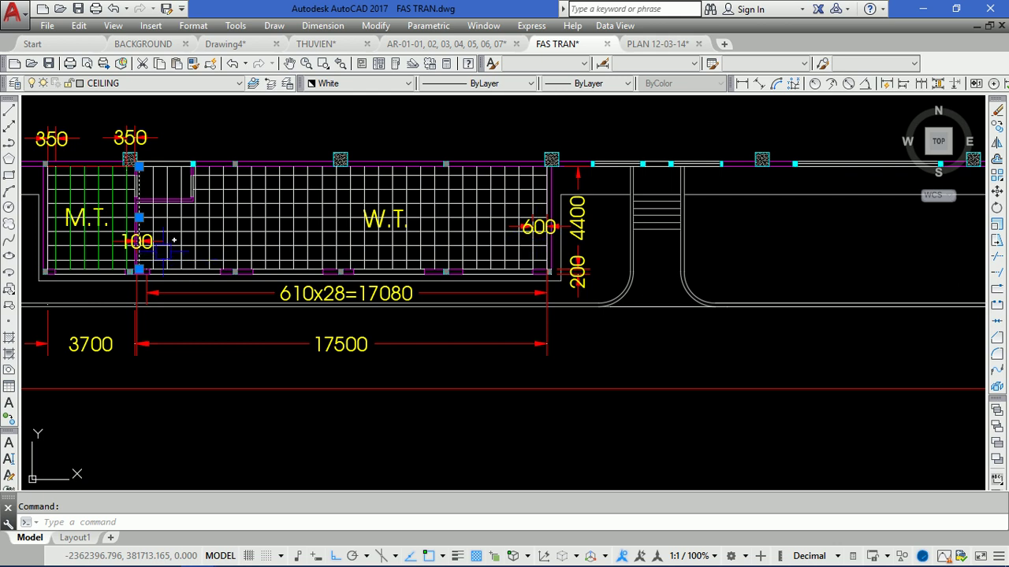
pyautogui.scroll(3, 107, 238)
pyautogui.moveTo(614, 250); pyautogui.dragTo(342, 292, button='middle')
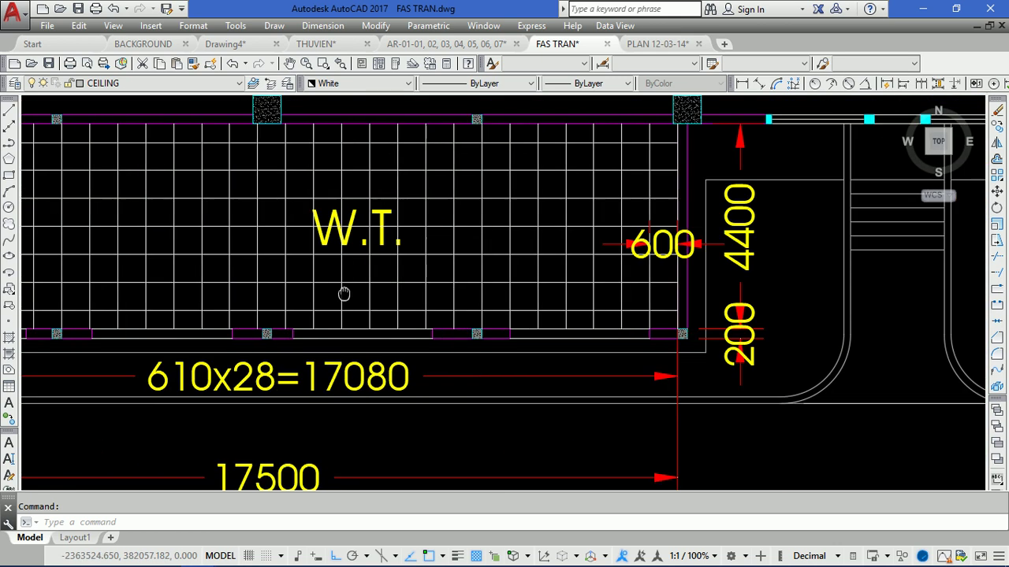
pyautogui.scroll(3, 609, 227)
pyautogui.scroll(-2, 609, 227)
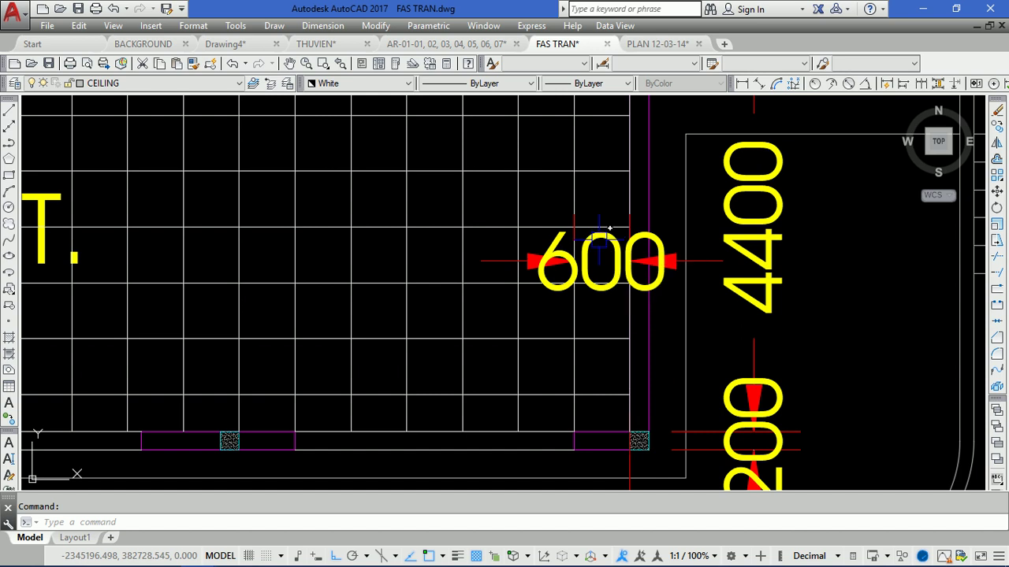
pyautogui.moveTo(47, 260); pyautogui.dragTo(489, 254, button='middle')
pyautogui.scroll(3, 565, 298)
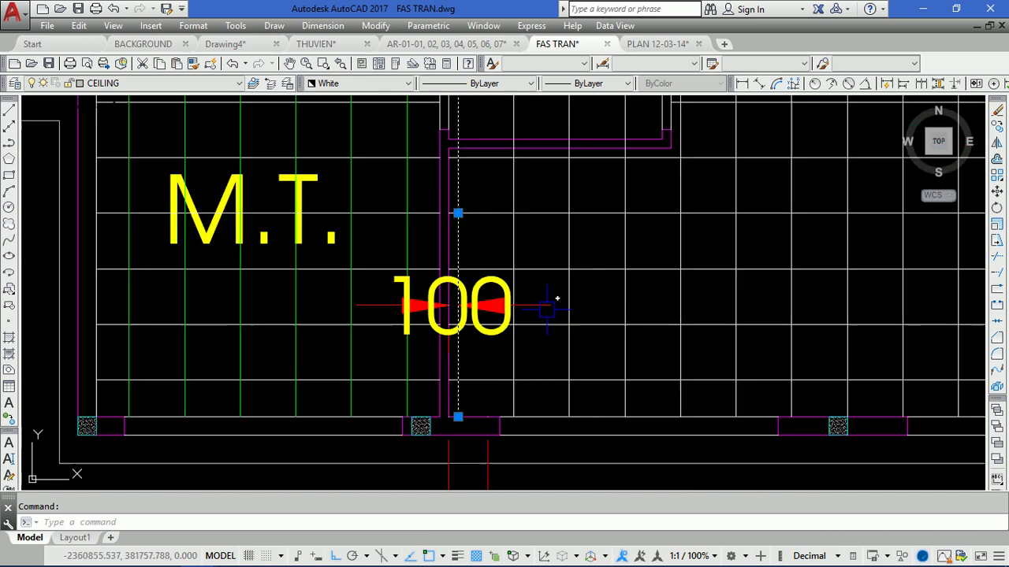
pyautogui.scroll(-2, 387, 304)
pyautogui.scroll(-2, 400, 322)
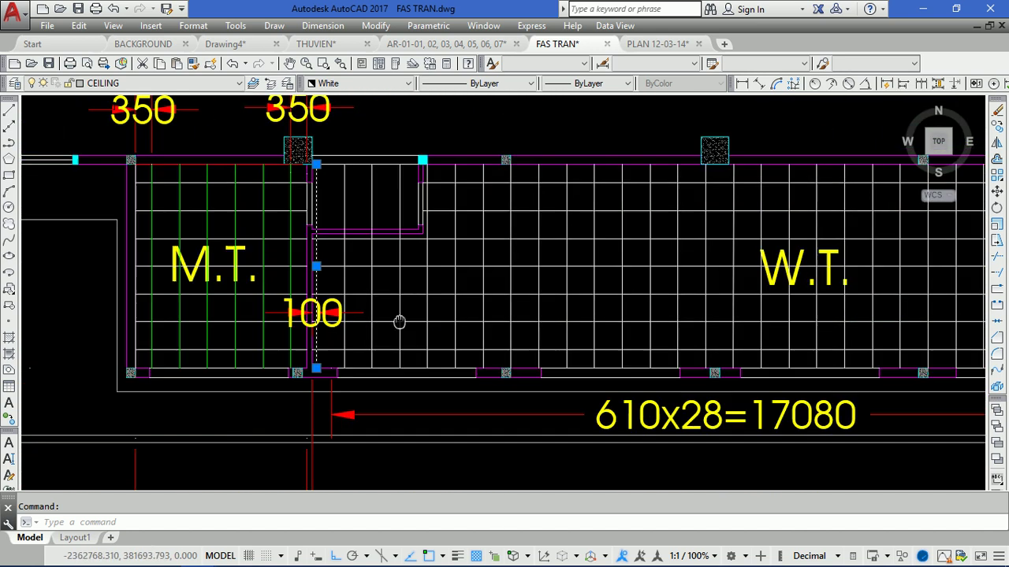
pyautogui.moveTo(401, 322); pyautogui.dragTo(75, 315, button='middle')
pyautogui.press('Escape')
# Start MOVE and select the 29 W.T. grid lines plus the 100 dimension
pyautogui.press('Return')
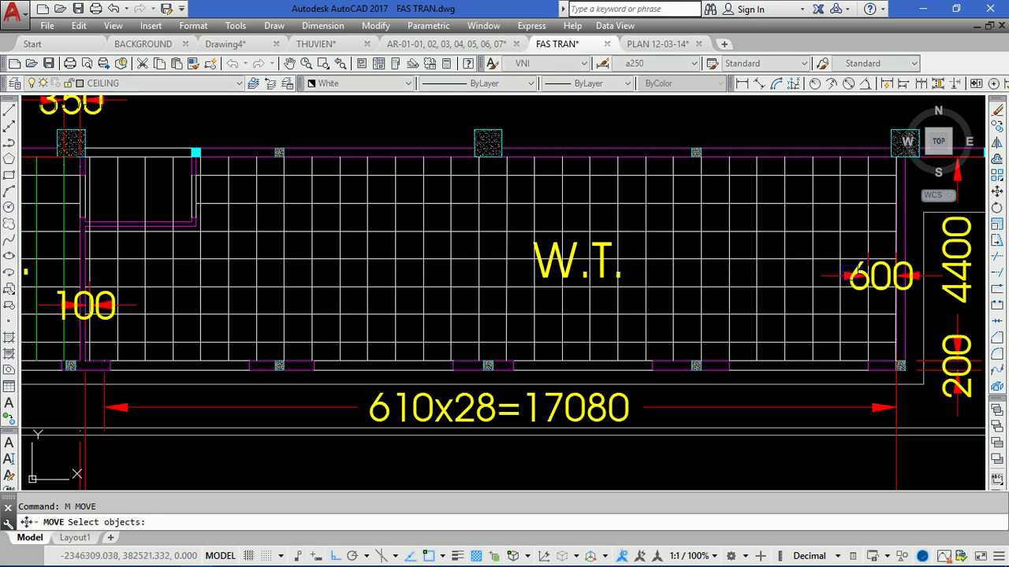
pyautogui.scroll(2, 878, 297)
pyautogui.click(878, 297)
pyautogui.scroll(-2, 840, 297)
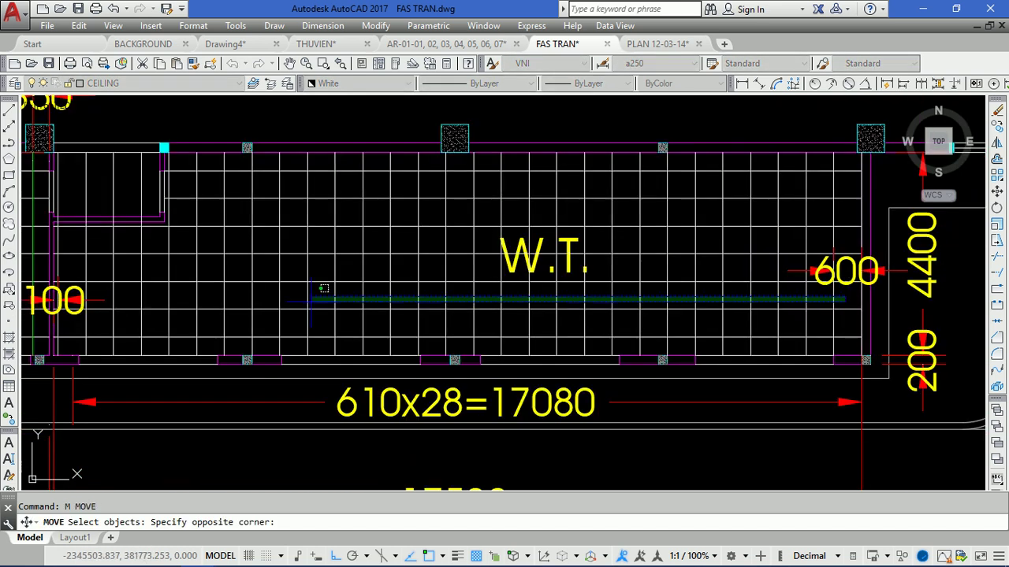
pyautogui.moveTo(252, 277); pyautogui.dragTo(319, 258, button='middle')
pyautogui.click(146, 256)
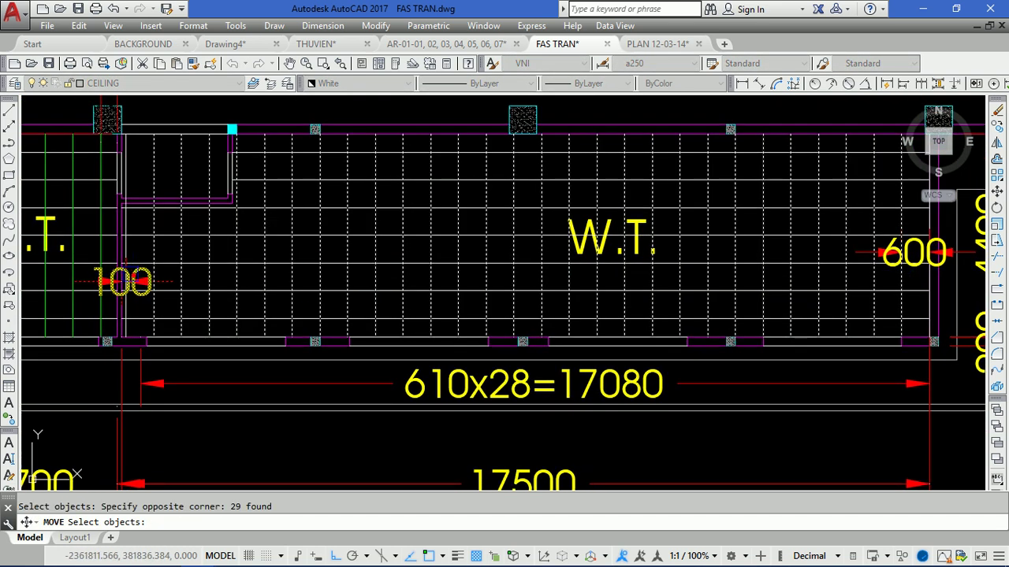
pyautogui.scroll(2, 134, 252)
pyautogui.scroll(2, 130, 221)
pyautogui.click(130, 215)
pyautogui.scroll(-4, 131, 215)
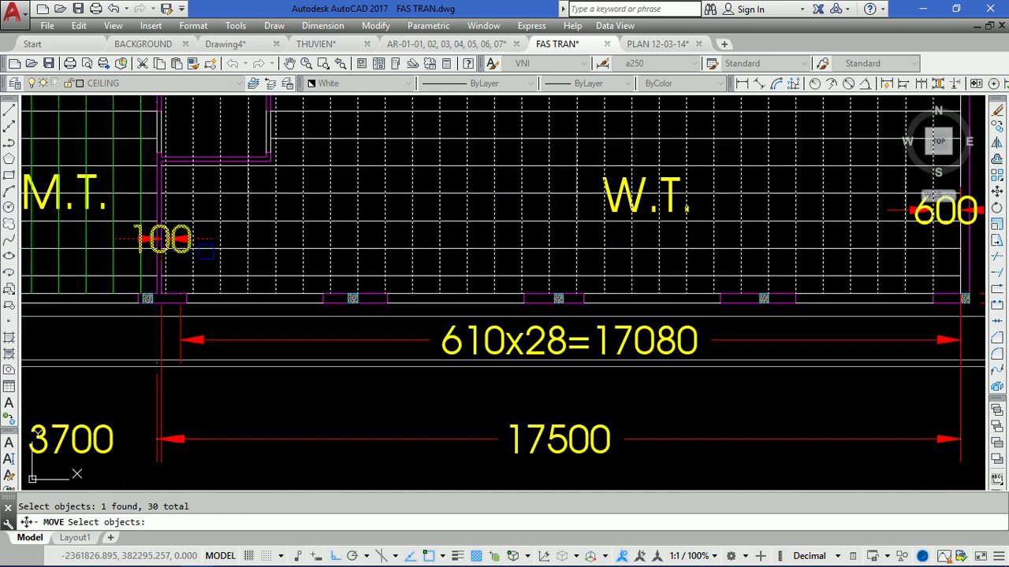
pyautogui.press('Return')
# Set the move's base point as the midpoint between two picked points using M2P
pyautogui.scroll(2, 178, 288)
pyautogui.write('M2P')
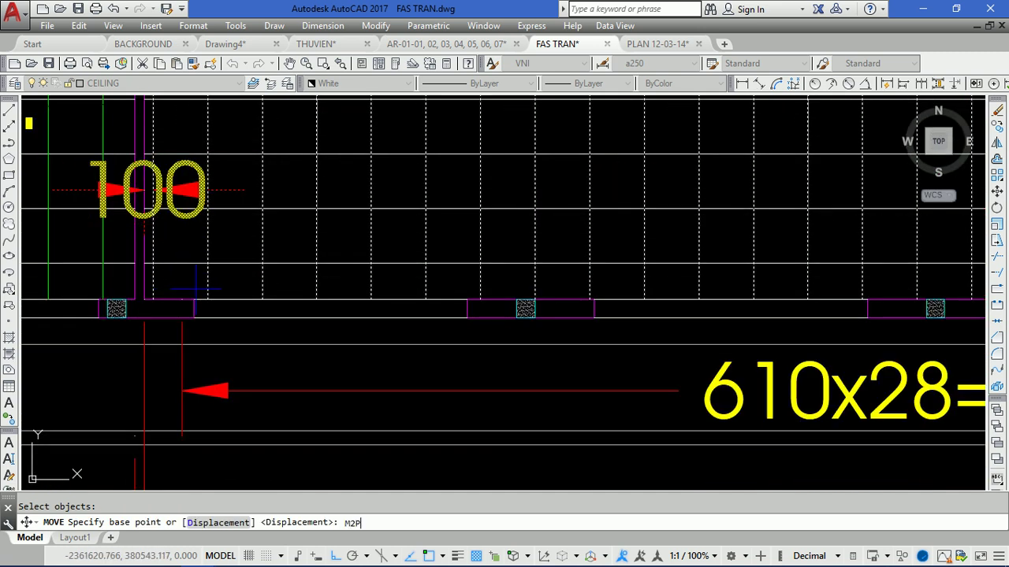
pyautogui.press('Return')
pyautogui.scroll(2, 142, 281)
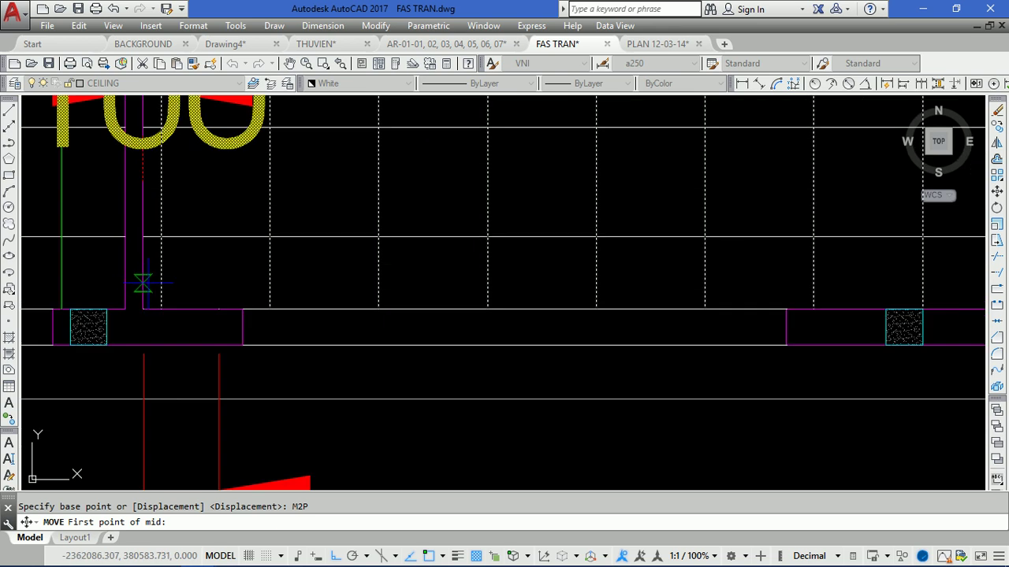
pyautogui.click(160, 308)
pyautogui.scroll(-2, 160, 308)
pyautogui.scroll(-3, 110, 298)
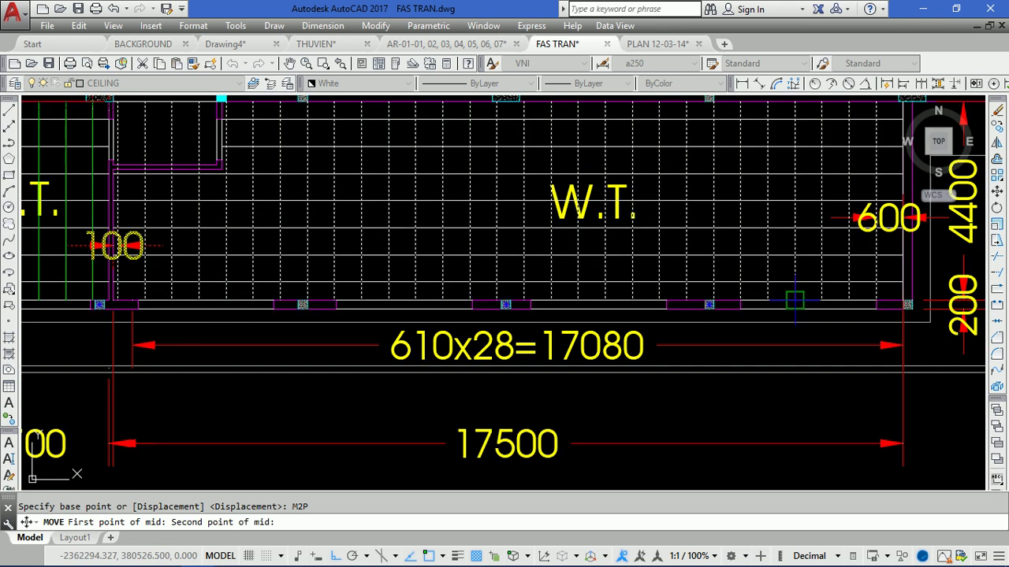
pyautogui.scroll(4, 796, 304)
pyautogui.click(793, 321)
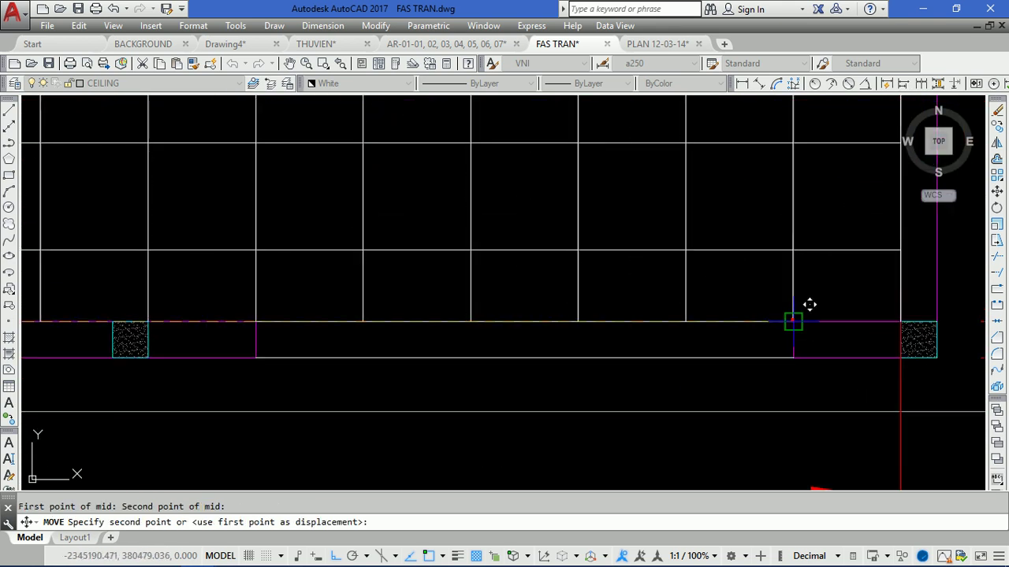
pyautogui.scroll(-2, 773, 287)
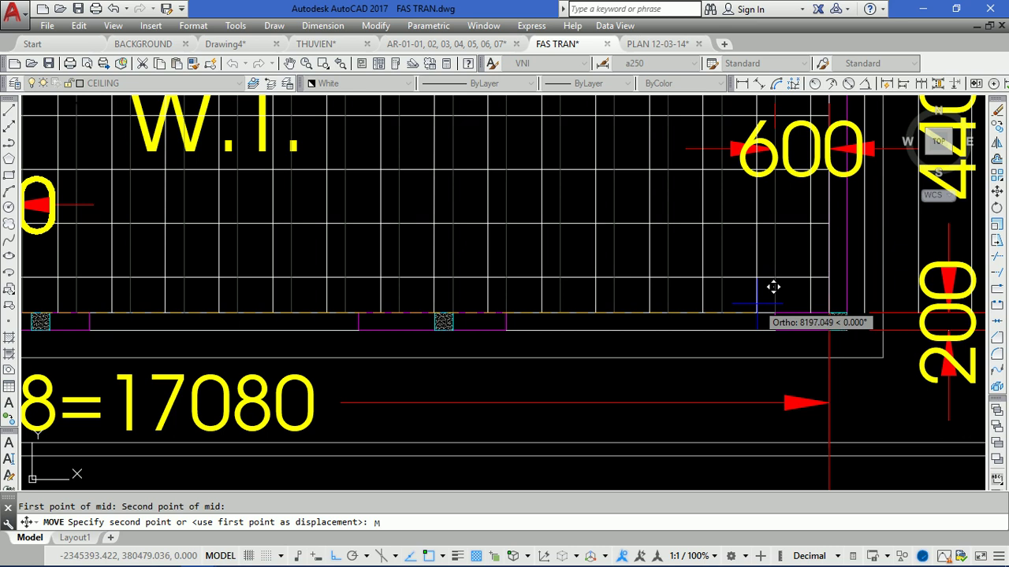
# Place the selection at the midpoint of two destination points, centring the grid between walls
pyautogui.write('2P')
pyautogui.press('Return')
pyautogui.scroll(3, 827, 276)
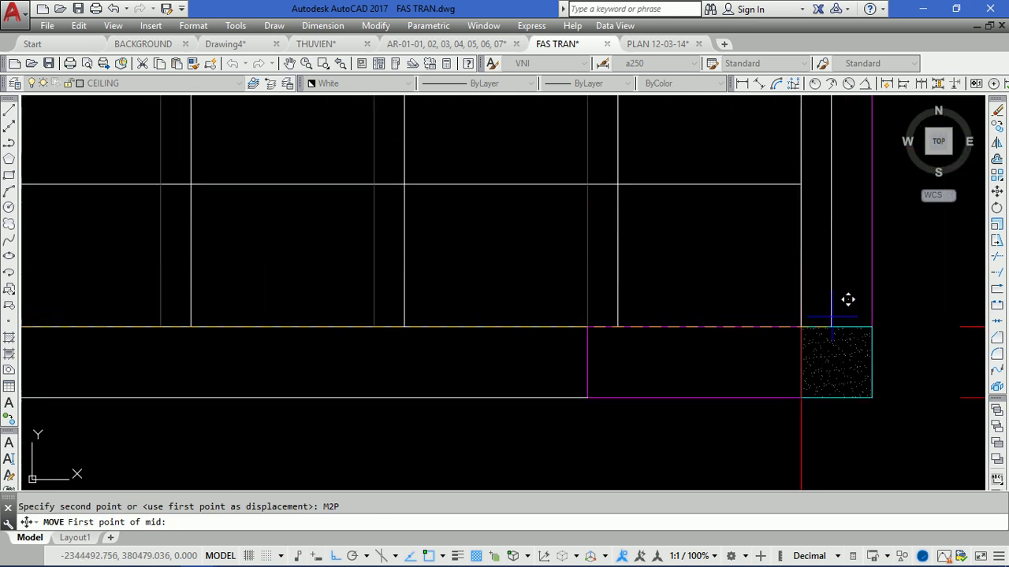
pyautogui.click(816, 309)
pyautogui.scroll(-3, 797, 326)
pyautogui.scroll(-3, 768, 300)
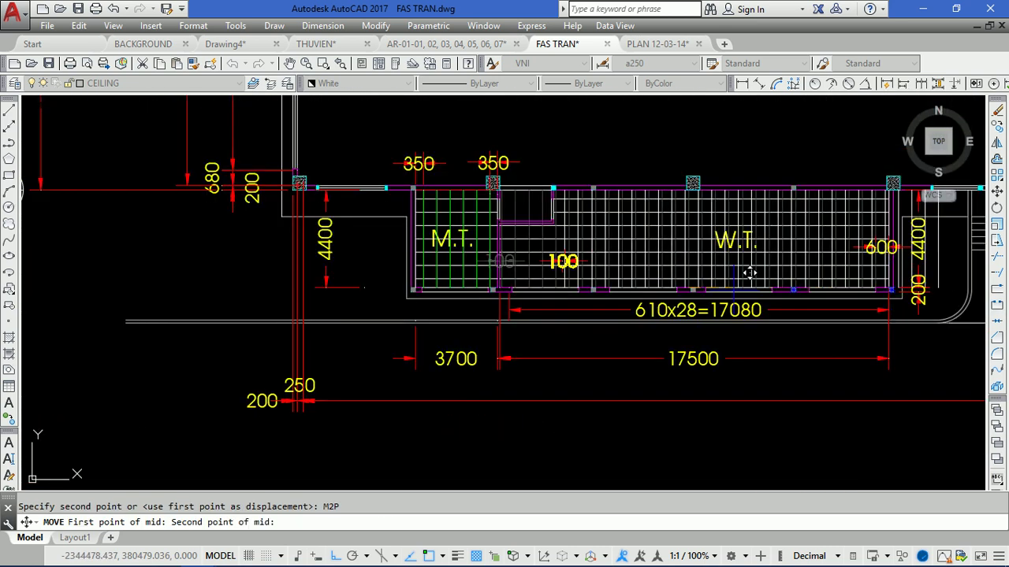
pyautogui.scroll(4, 536, 268)
pyautogui.scroll(3, 472, 280)
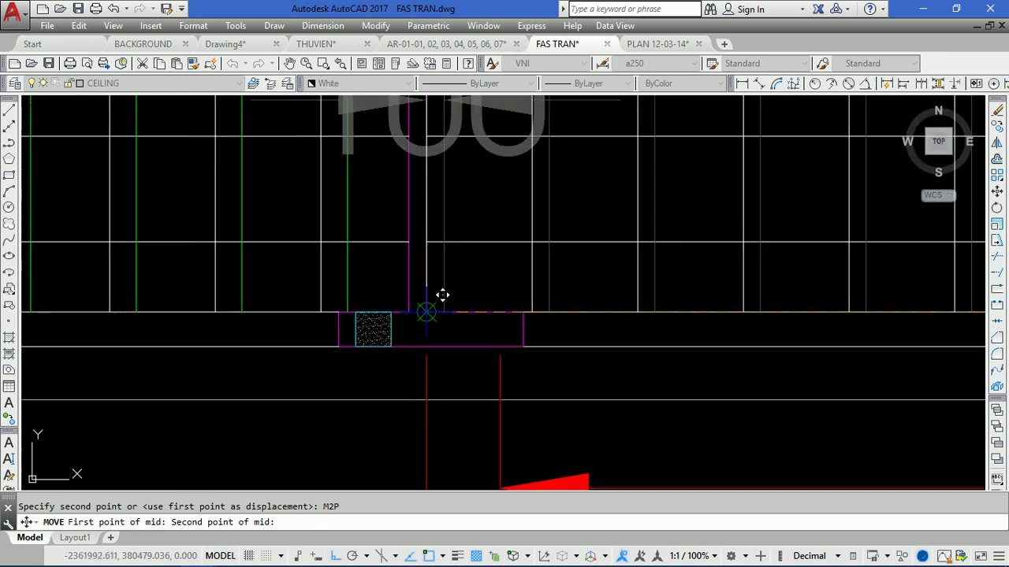
pyautogui.click(402, 300)
pyautogui.scroll(-2, 403, 300)
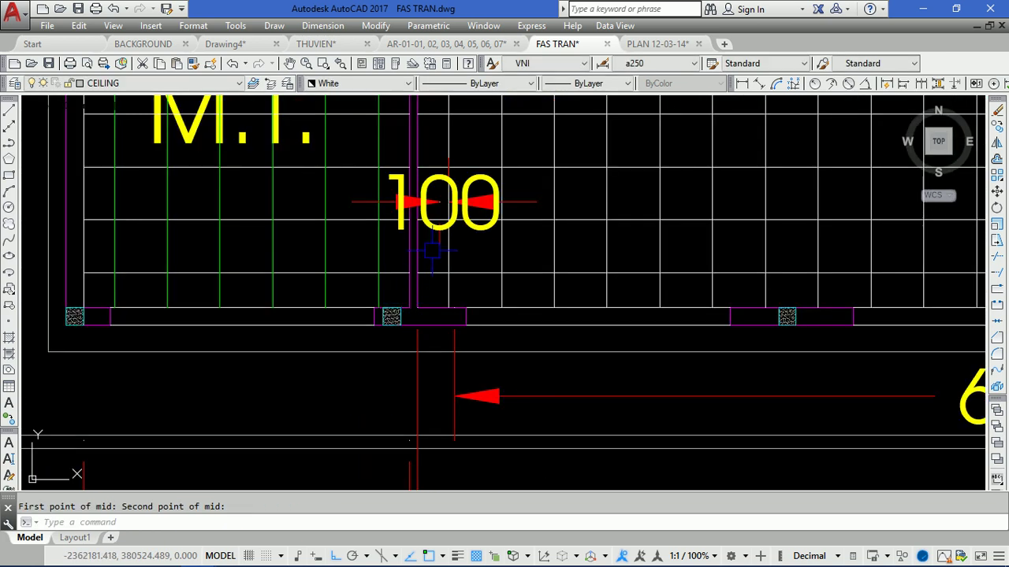
pyautogui.scroll(2, 431, 251)
# Erase the leftover 100 dimension and dimension the M.T./W.T. wall to the first grid line (349)
pyautogui.click(461, 206)
pyautogui.write('e')
pyautogui.press('Return')
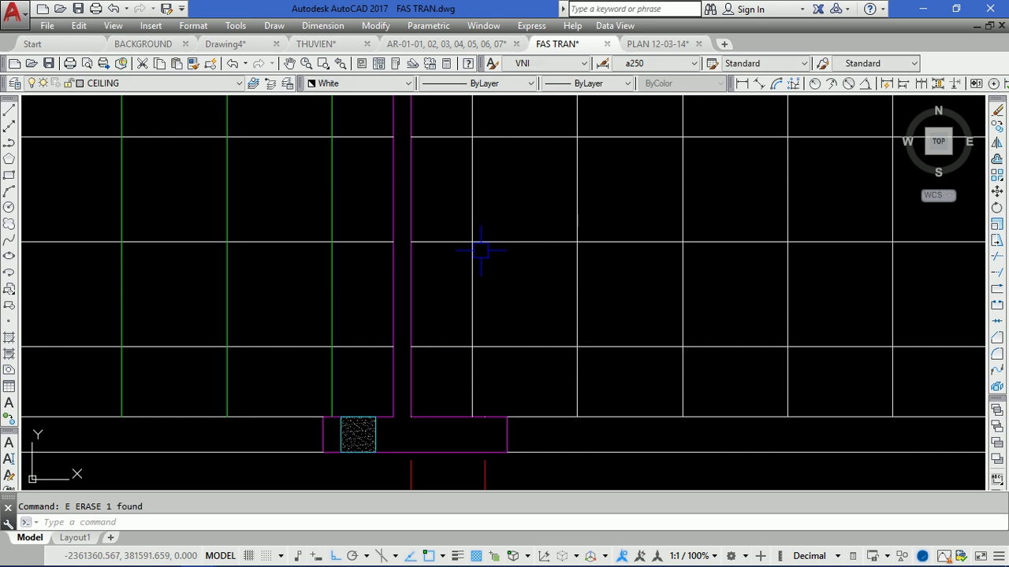
pyautogui.write('DLI')
pyautogui.press('Return')
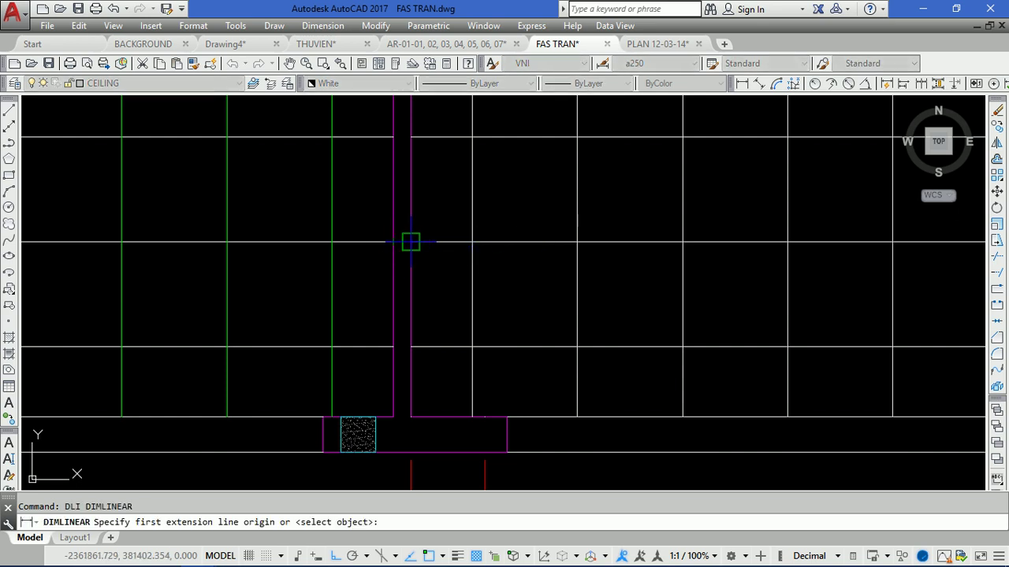
pyautogui.click(410, 242)
pyautogui.click(471, 242)
pyautogui.click(439, 281)
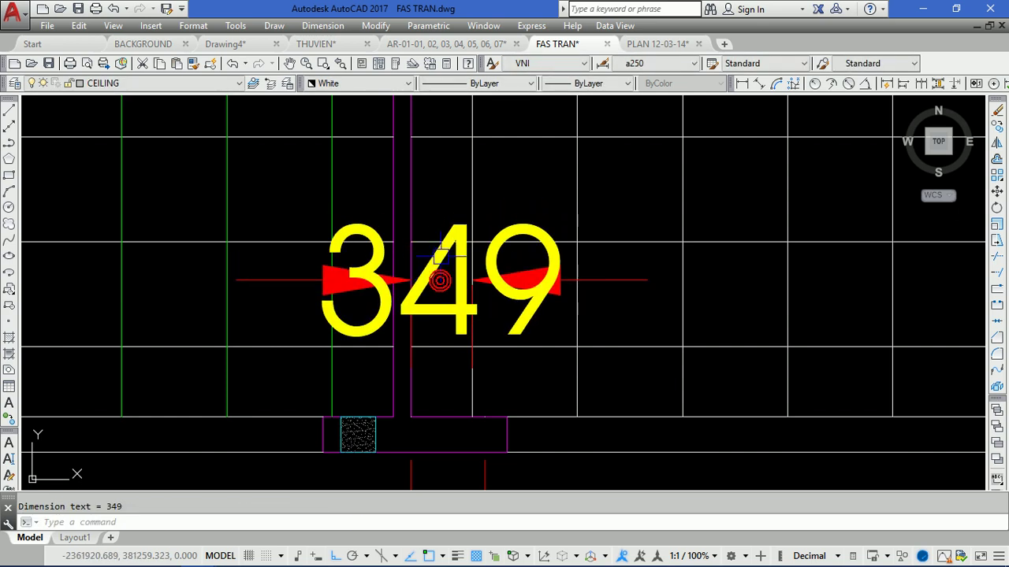
# Add a 350 dimension from the W.T. end wall to the last grid line
pyautogui.scroll(-8, 286, 241)
pyautogui.scroll(6, 658, 244)
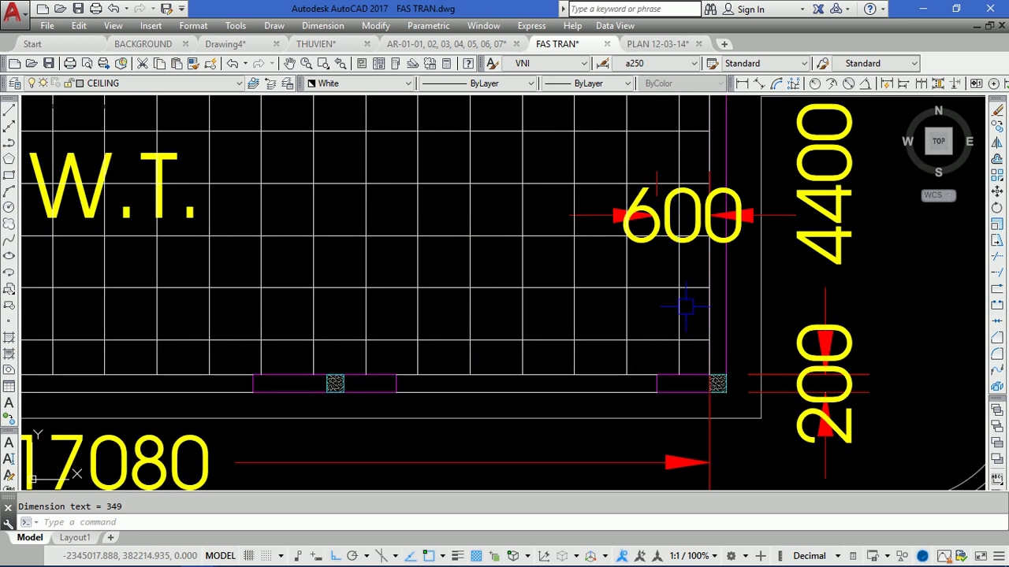
pyautogui.scroll(3, 685, 307)
pyautogui.press('Return')
pyautogui.click(666, 337)
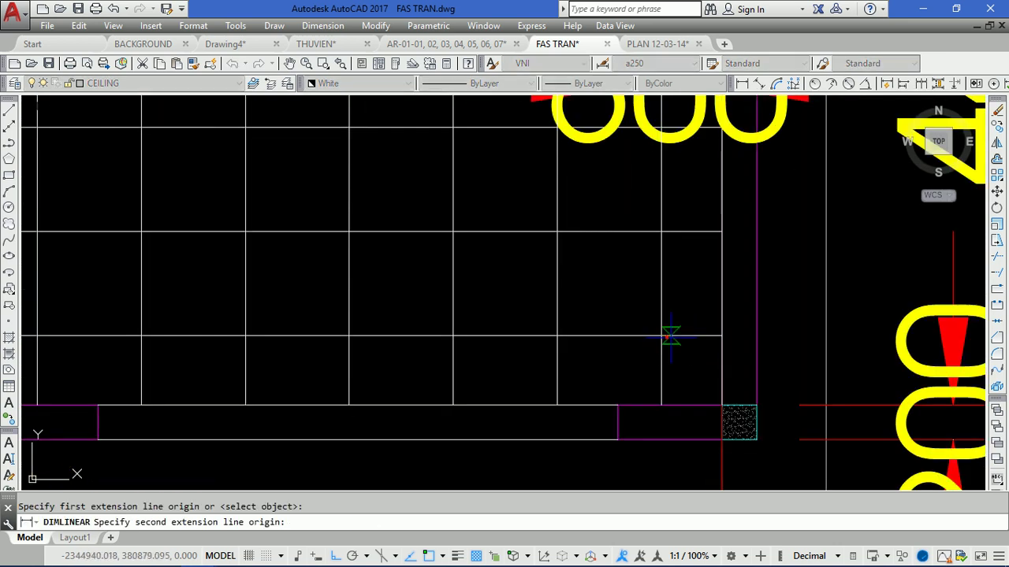
pyautogui.click(721, 337)
pyautogui.click(640, 282)
# Pan back over the M.T. room and begin a window zoom with Z
pyautogui.scroll(-3, 639, 294)
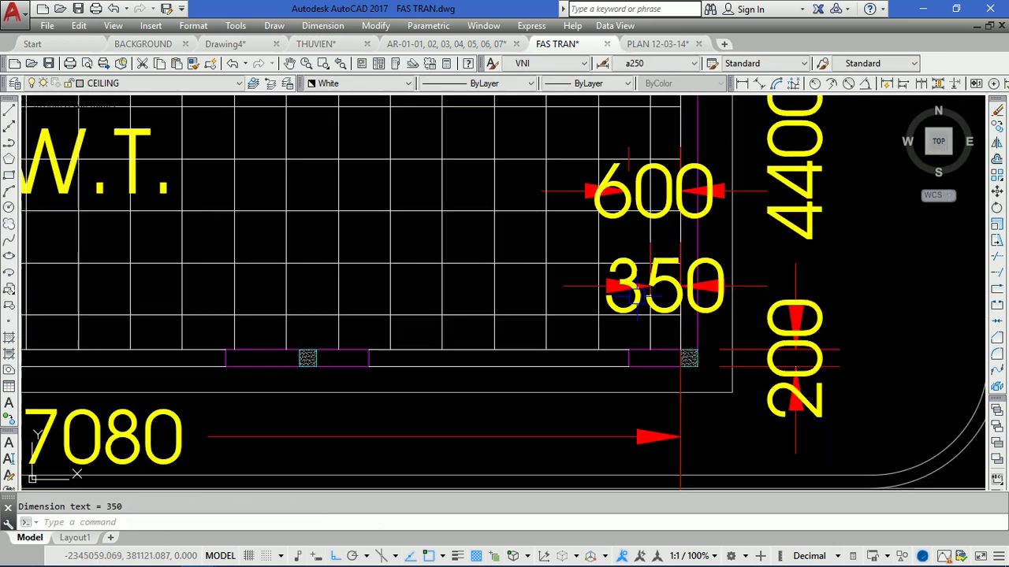
pyautogui.scroll(-2, 639, 297)
pyautogui.moveTo(350, 320); pyautogui.dragTo(544, 251, button='middle')
pyautogui.moveTo(585, 308)
pyautogui.mouseDown(button='middle')
pyautogui.moveTo(58, 329)
pyautogui.moveTo(575, 332)
pyautogui.mouseUp(button='middle')
pyautogui.scroll(5, 416, 300)
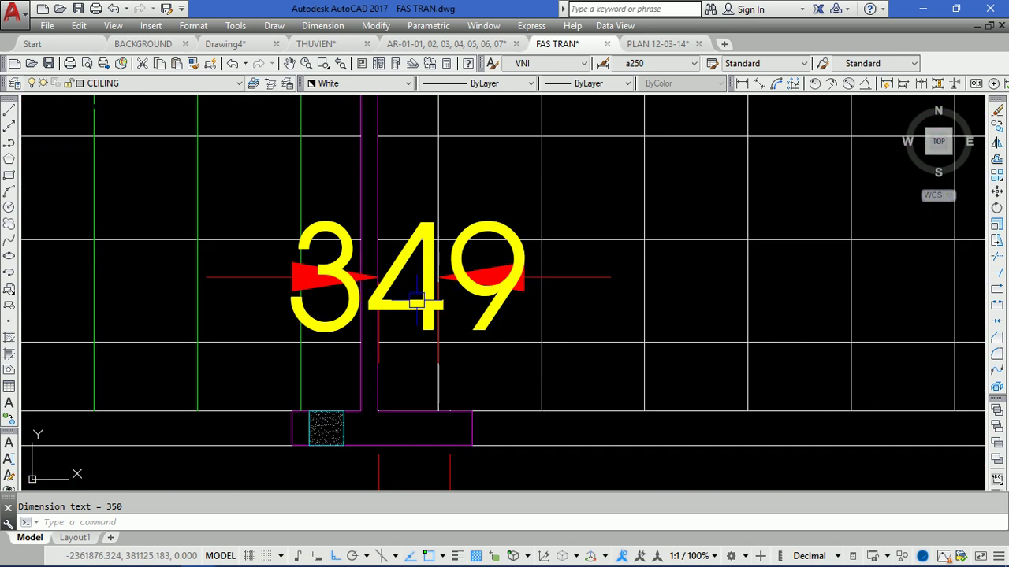
pyautogui.scroll(3, 416, 301)
pyautogui.scroll(-3, 268, 315)
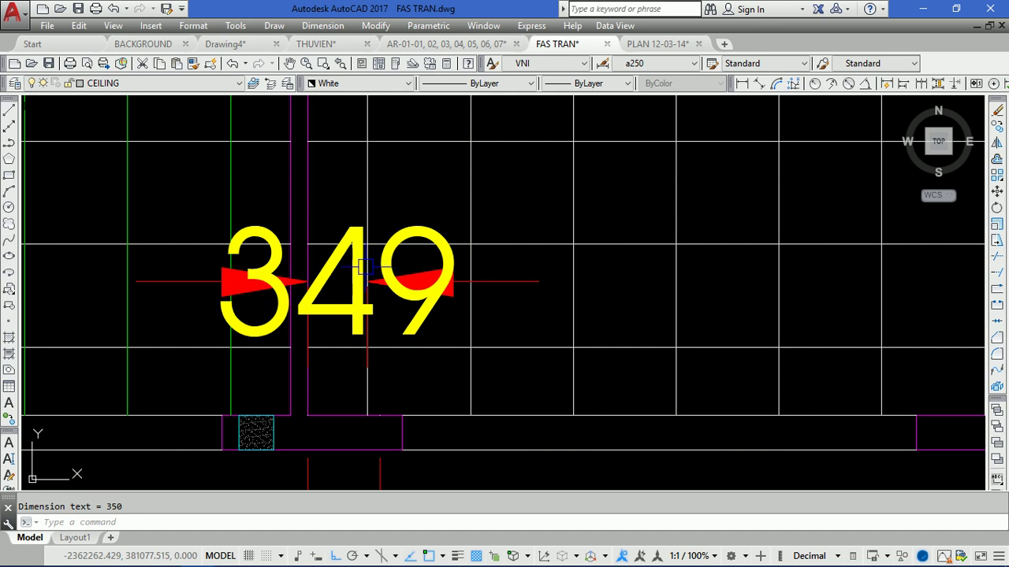
pyautogui.scroll(-8, 300, 285)
pyautogui.moveTo(407, 275); pyautogui.dragTo(415, 295, button='middle')
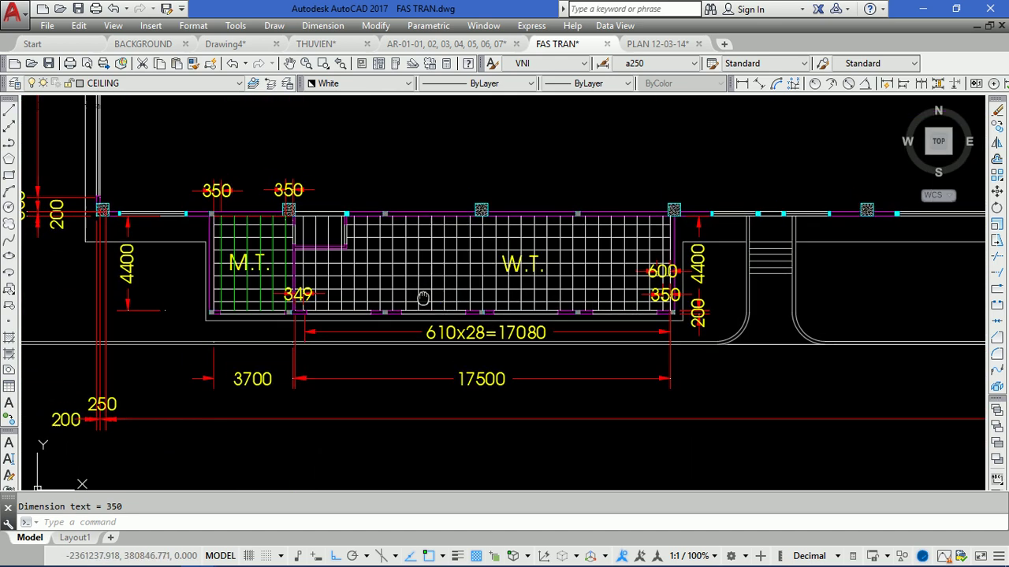
pyautogui.write('z')
pyautogui.press('Return')
# Zoom in on the M.T. and W.T. rooms and trim grid lines crossing the magenta wall band
pyautogui.click(227, 178)
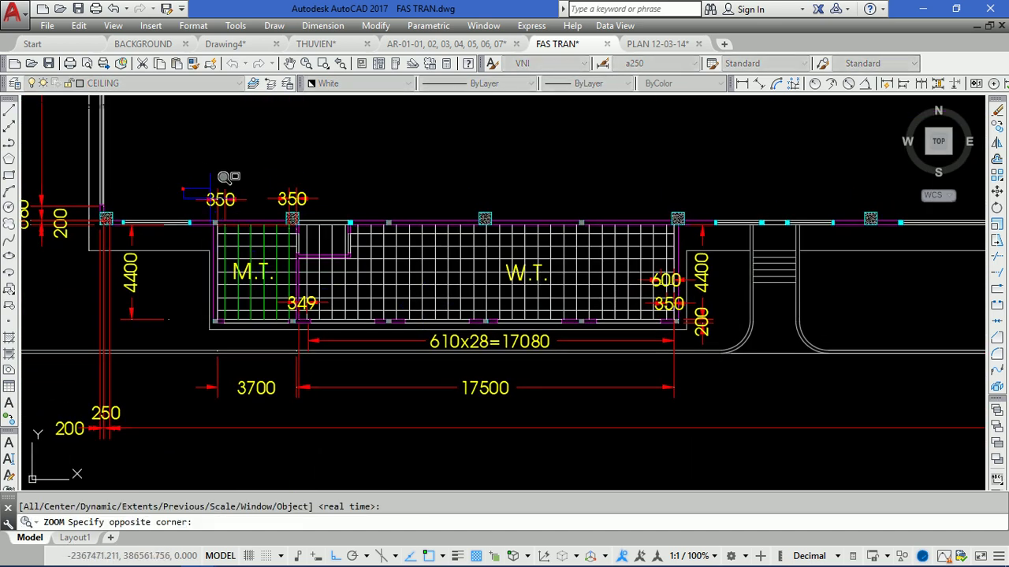
pyautogui.click(732, 331)
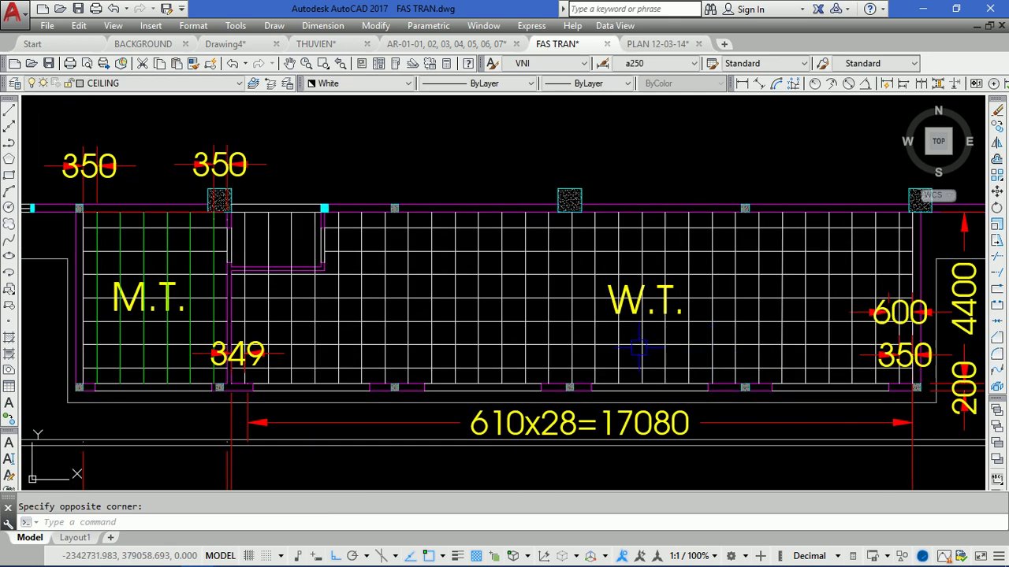
pyautogui.scroll(2, 301, 232)
pyautogui.scroll(2, 305, 247)
pyautogui.scroll(2, 326, 266)
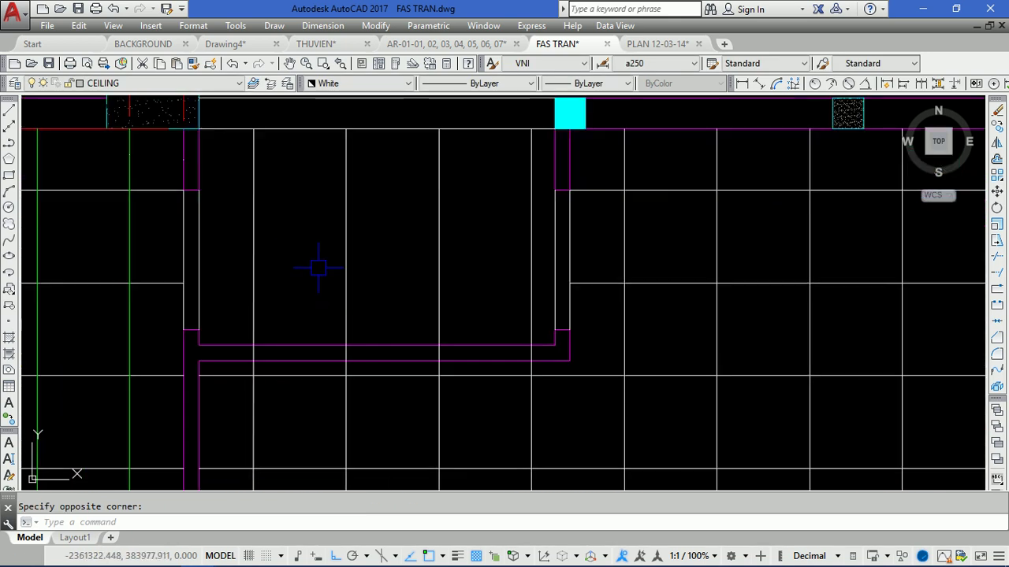
pyautogui.write('T')
pyautogui.press('Return')
pyautogui.press('Return')
pyautogui.scroll(1, 547, 337)
pyautogui.click(528, 357)
pyautogui.click(409, 355)
pyautogui.scroll(-1, 410, 356)
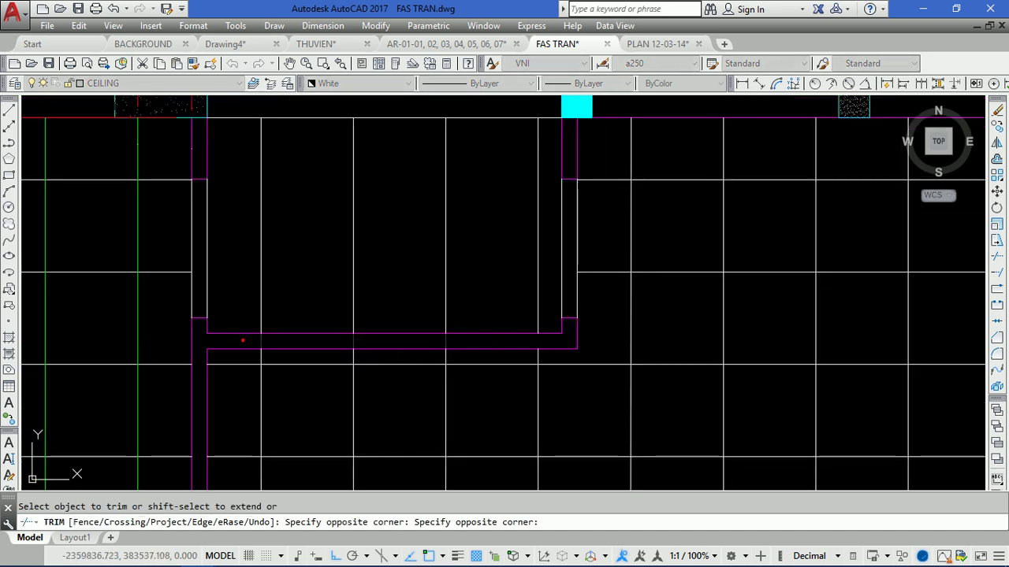
pyautogui.press('Return')
# Erase the four dashed lines inside the notch between the rooms
pyautogui.click(487, 219)
pyautogui.click(245, 265)
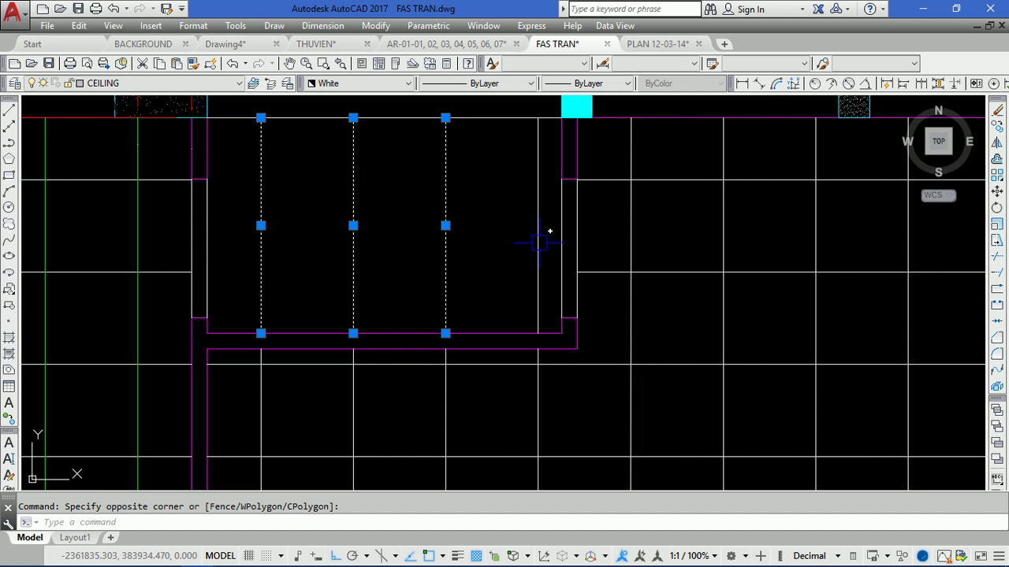
pyautogui.click(538, 244)
pyautogui.write('e')
pyautogui.press('Return')
# Pan around the cleared notch, the 349 label area, the W.T. room and the 4400 dimension
pyautogui.moveTo(506, 343); pyautogui.dragTo(489, 313, button='middle')
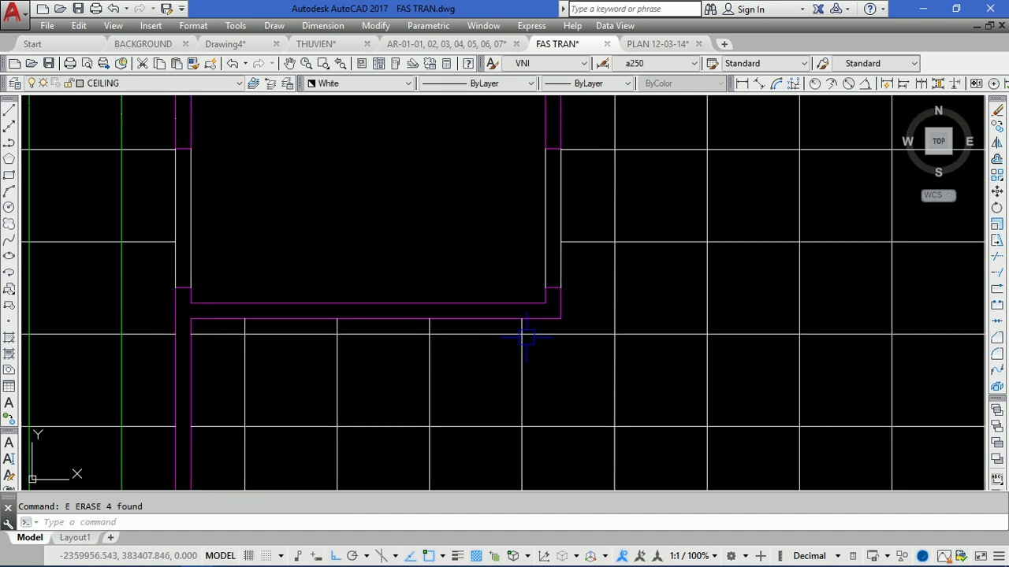
pyautogui.scroll(-1, 462, 305)
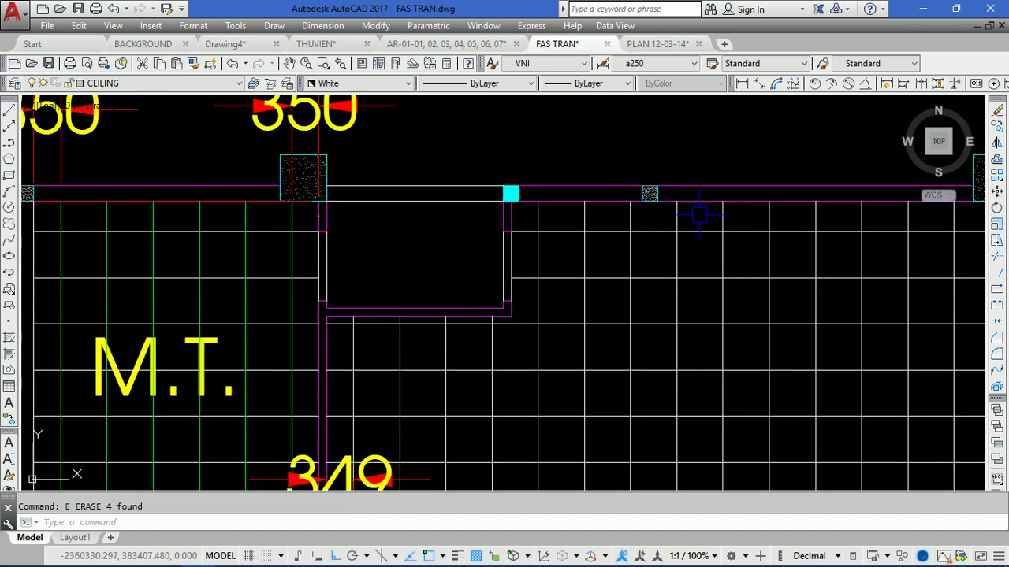
pyautogui.moveTo(536, 351); pyautogui.dragTo(536, 266, button='middle')
pyautogui.moveTo(489, 410); pyautogui.dragTo(462, 355, button='middle')
pyautogui.moveTo(402, 195); pyautogui.dragTo(402, 272, button='middle')
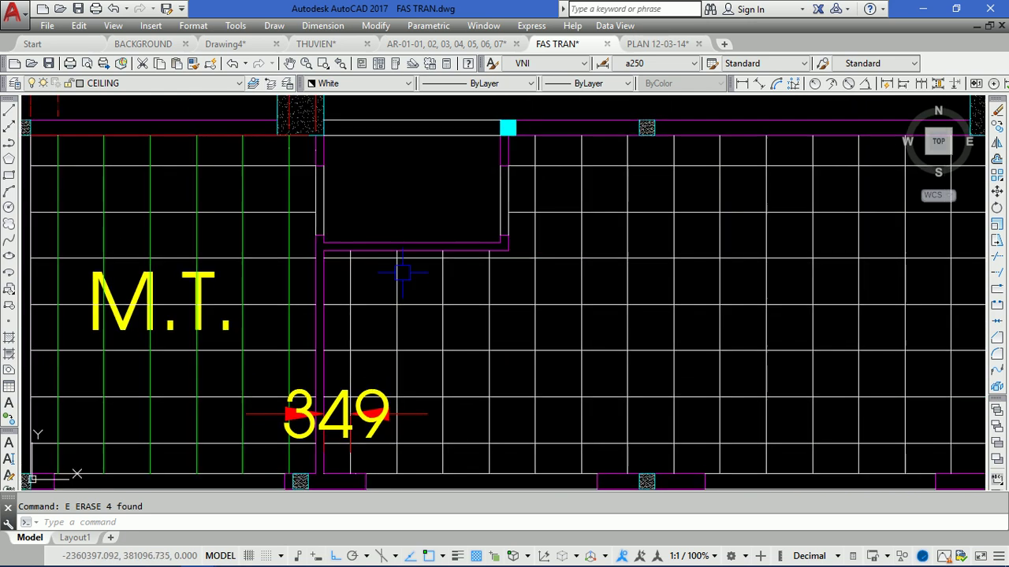
pyautogui.scroll(1, 402, 272)
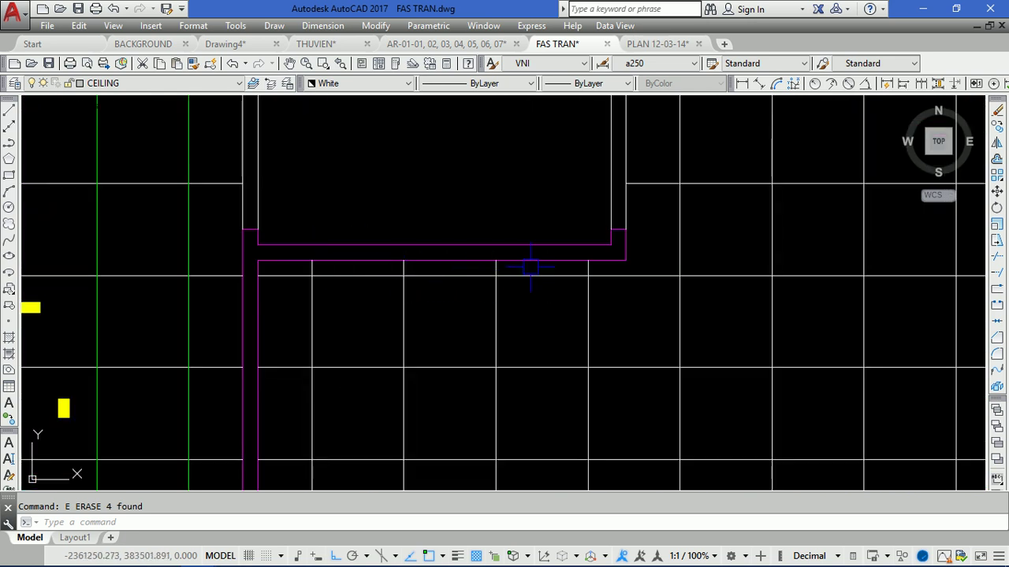
pyautogui.scroll(-1, 534, 241)
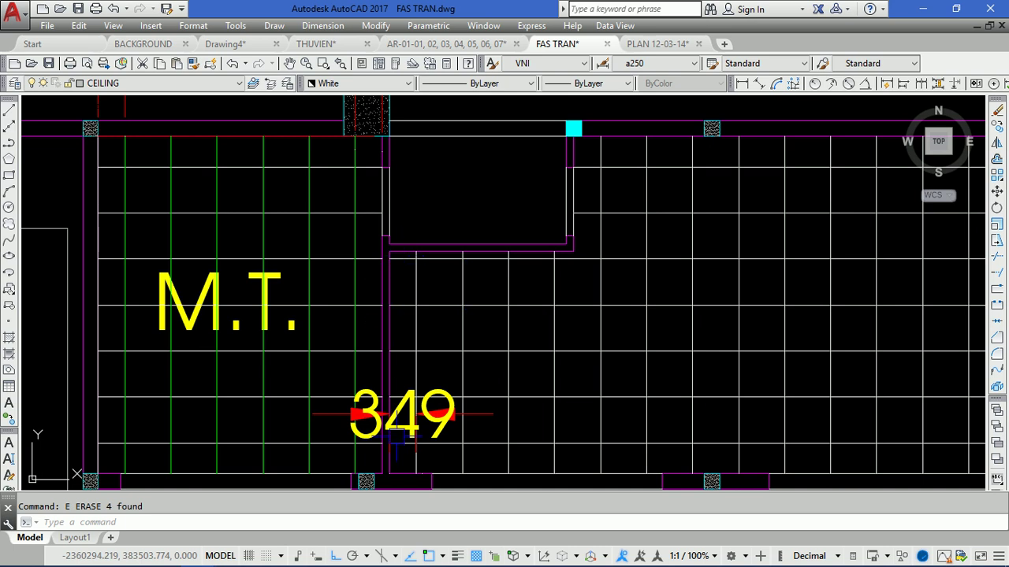
pyautogui.moveTo(398, 433); pyautogui.dragTo(208, 466, button='middle')
pyautogui.scroll(-1, 51, 335)
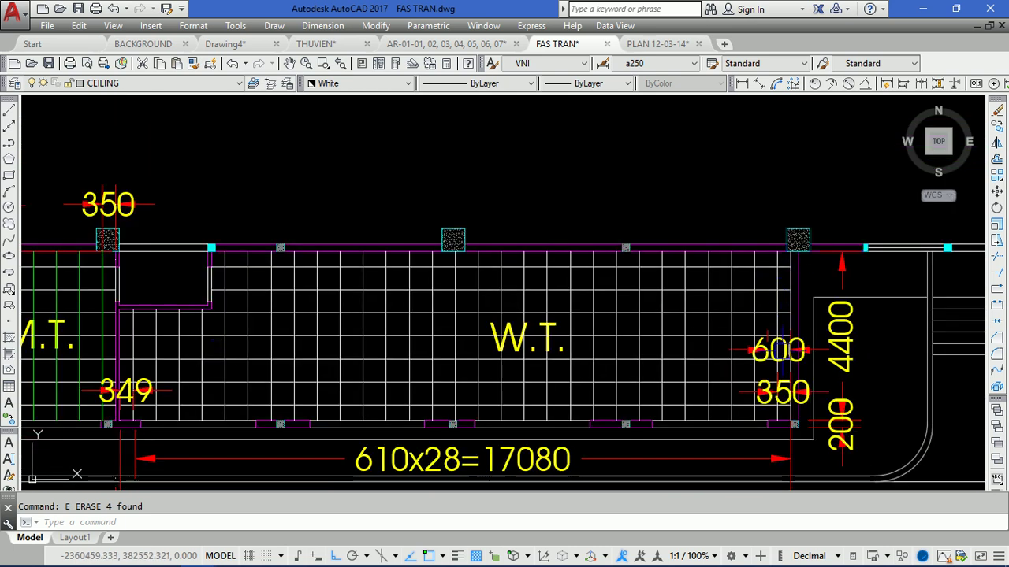
pyautogui.scroll(1, 190, 260)
pyautogui.scroll(1, 196, 259)
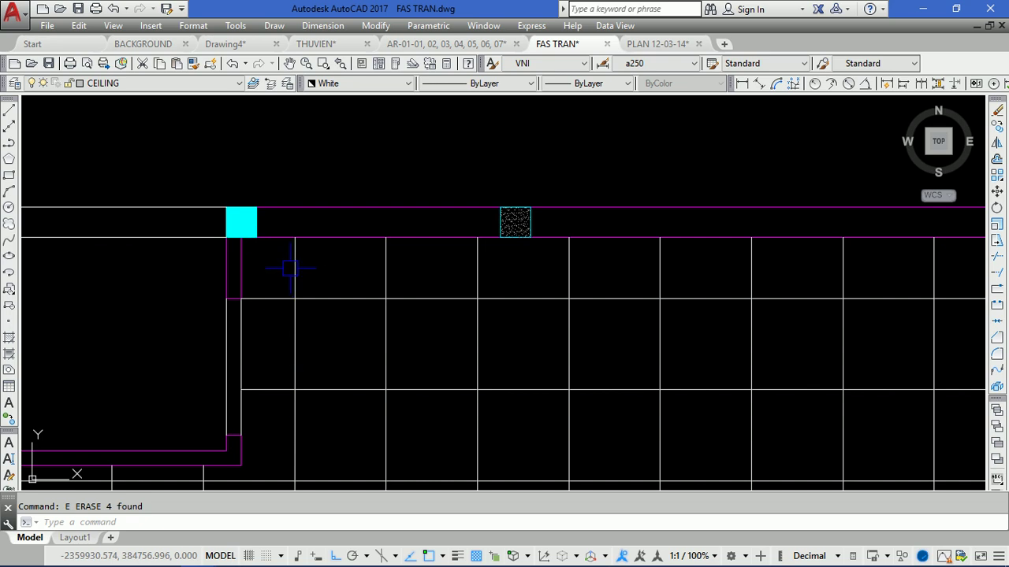
pyautogui.scroll(-1, 277, 228)
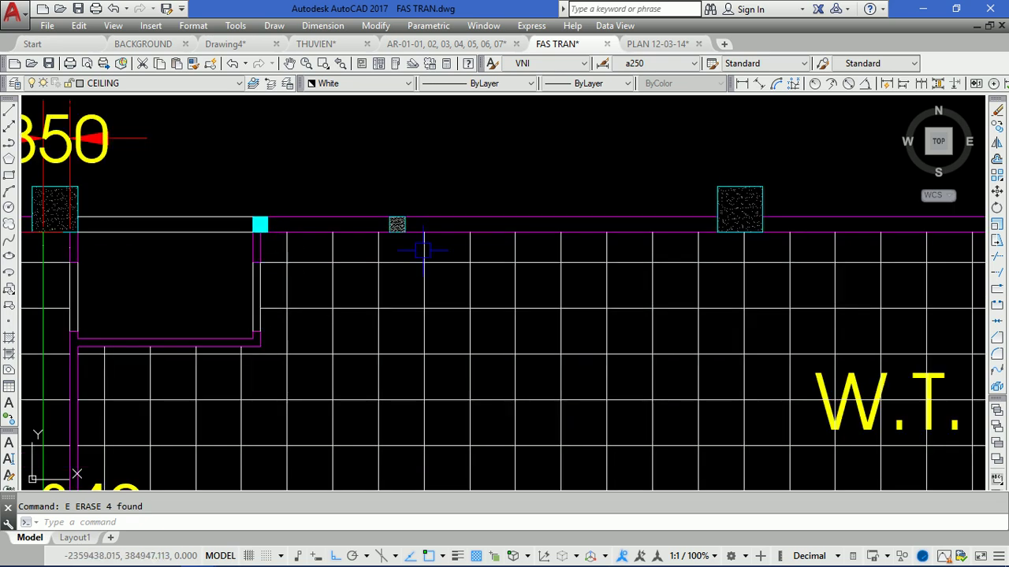
pyautogui.scroll(-1, 495, 222)
pyautogui.moveTo(478, 214)
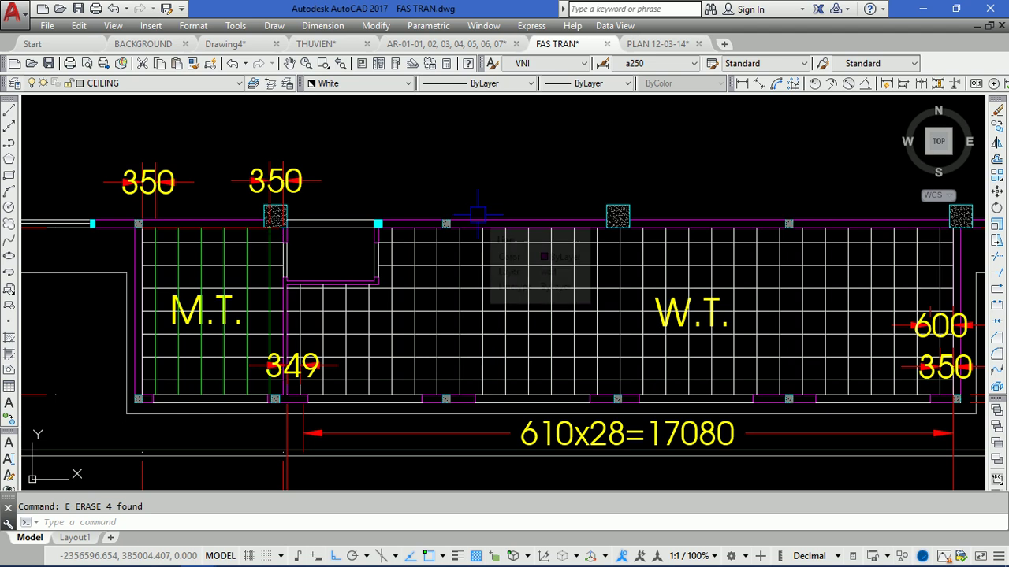
pyautogui.moveTo(489, 258); pyautogui.dragTo(434, 257, button='middle')
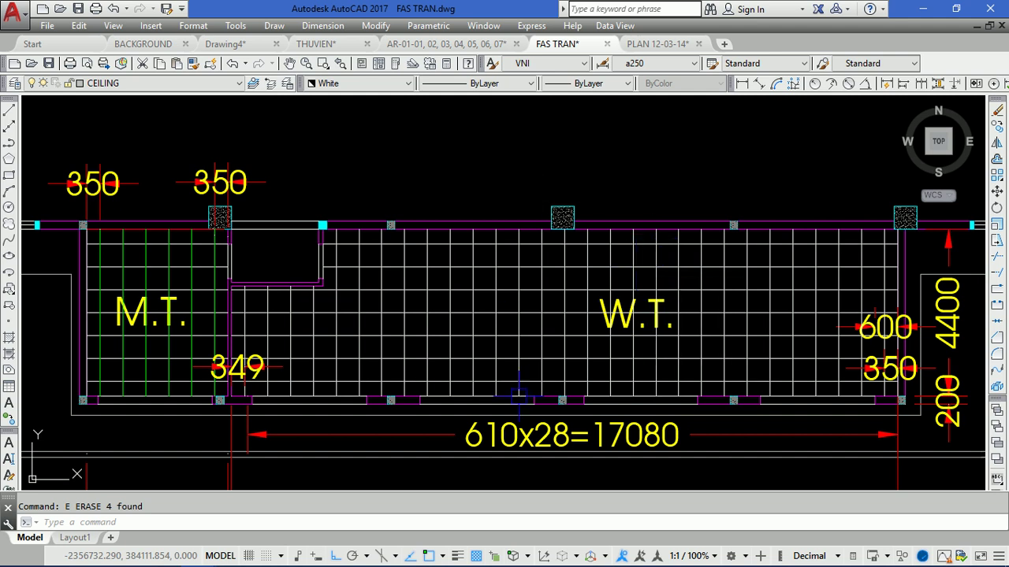
pyautogui.click(496, 558)
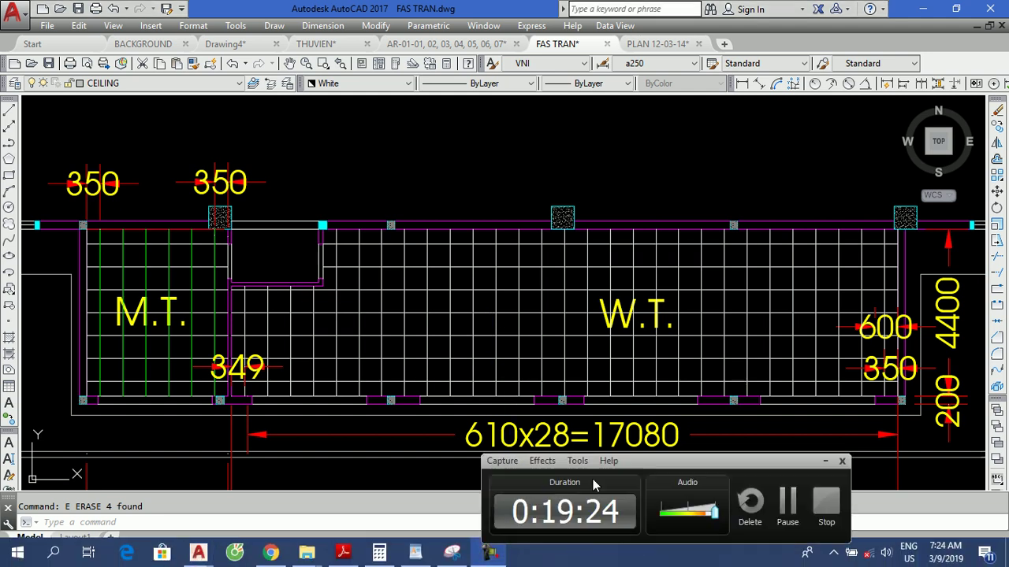